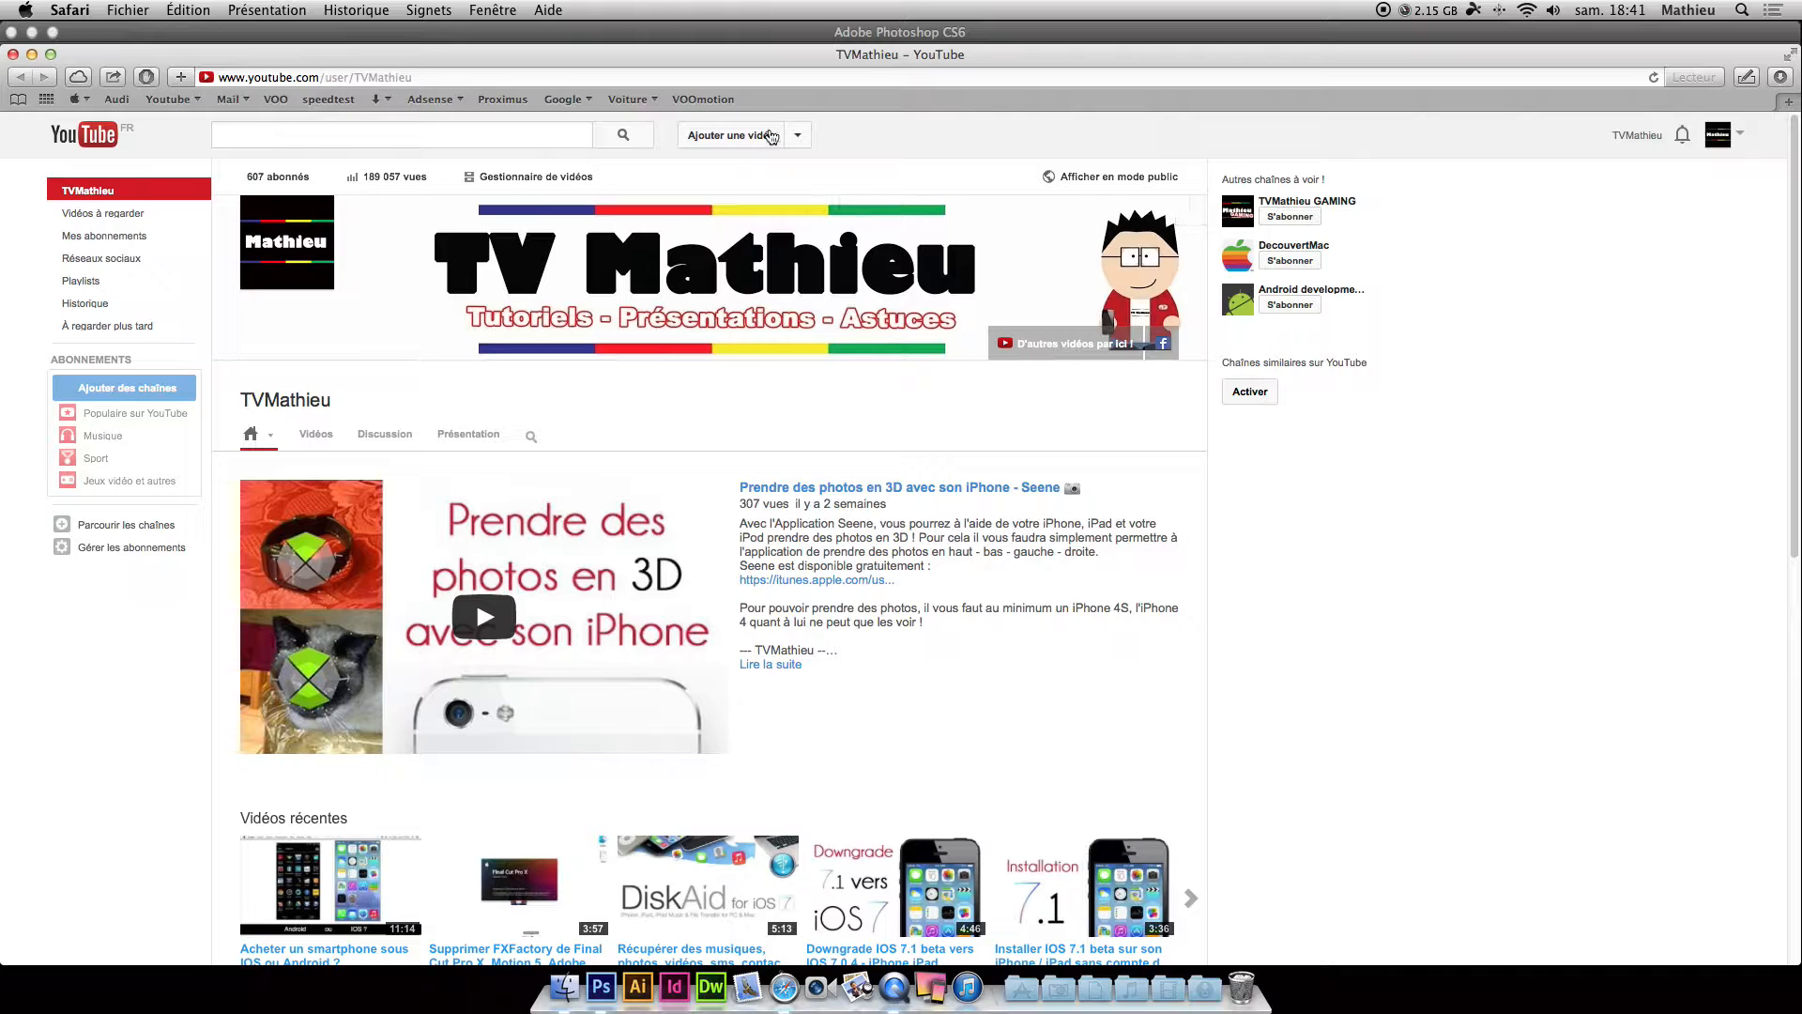
Close the YouTube channel page and switch to Photoshop.
left_click(13, 59)
left_click(813, 419)
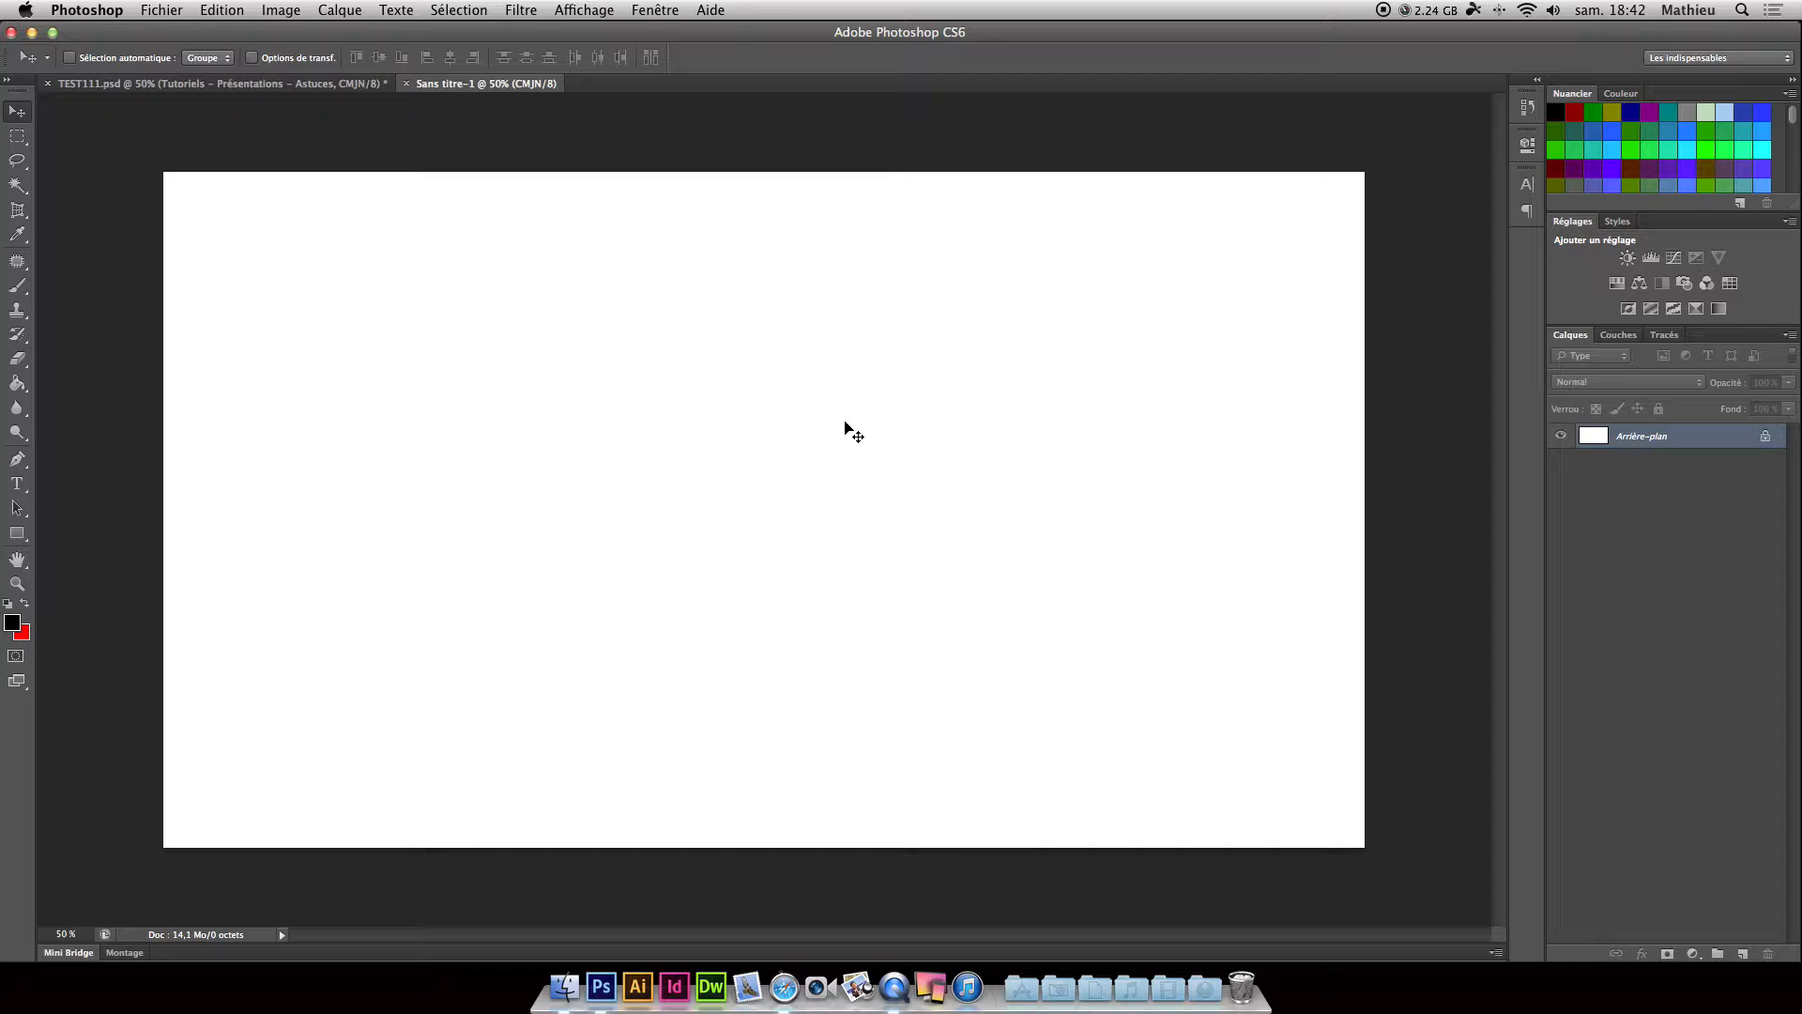
Create a new 2560 x 1440 pixel document at 72 pixels/centimètre in Couleurs CMJN, 8 bits, with a white background.
key("super+n")
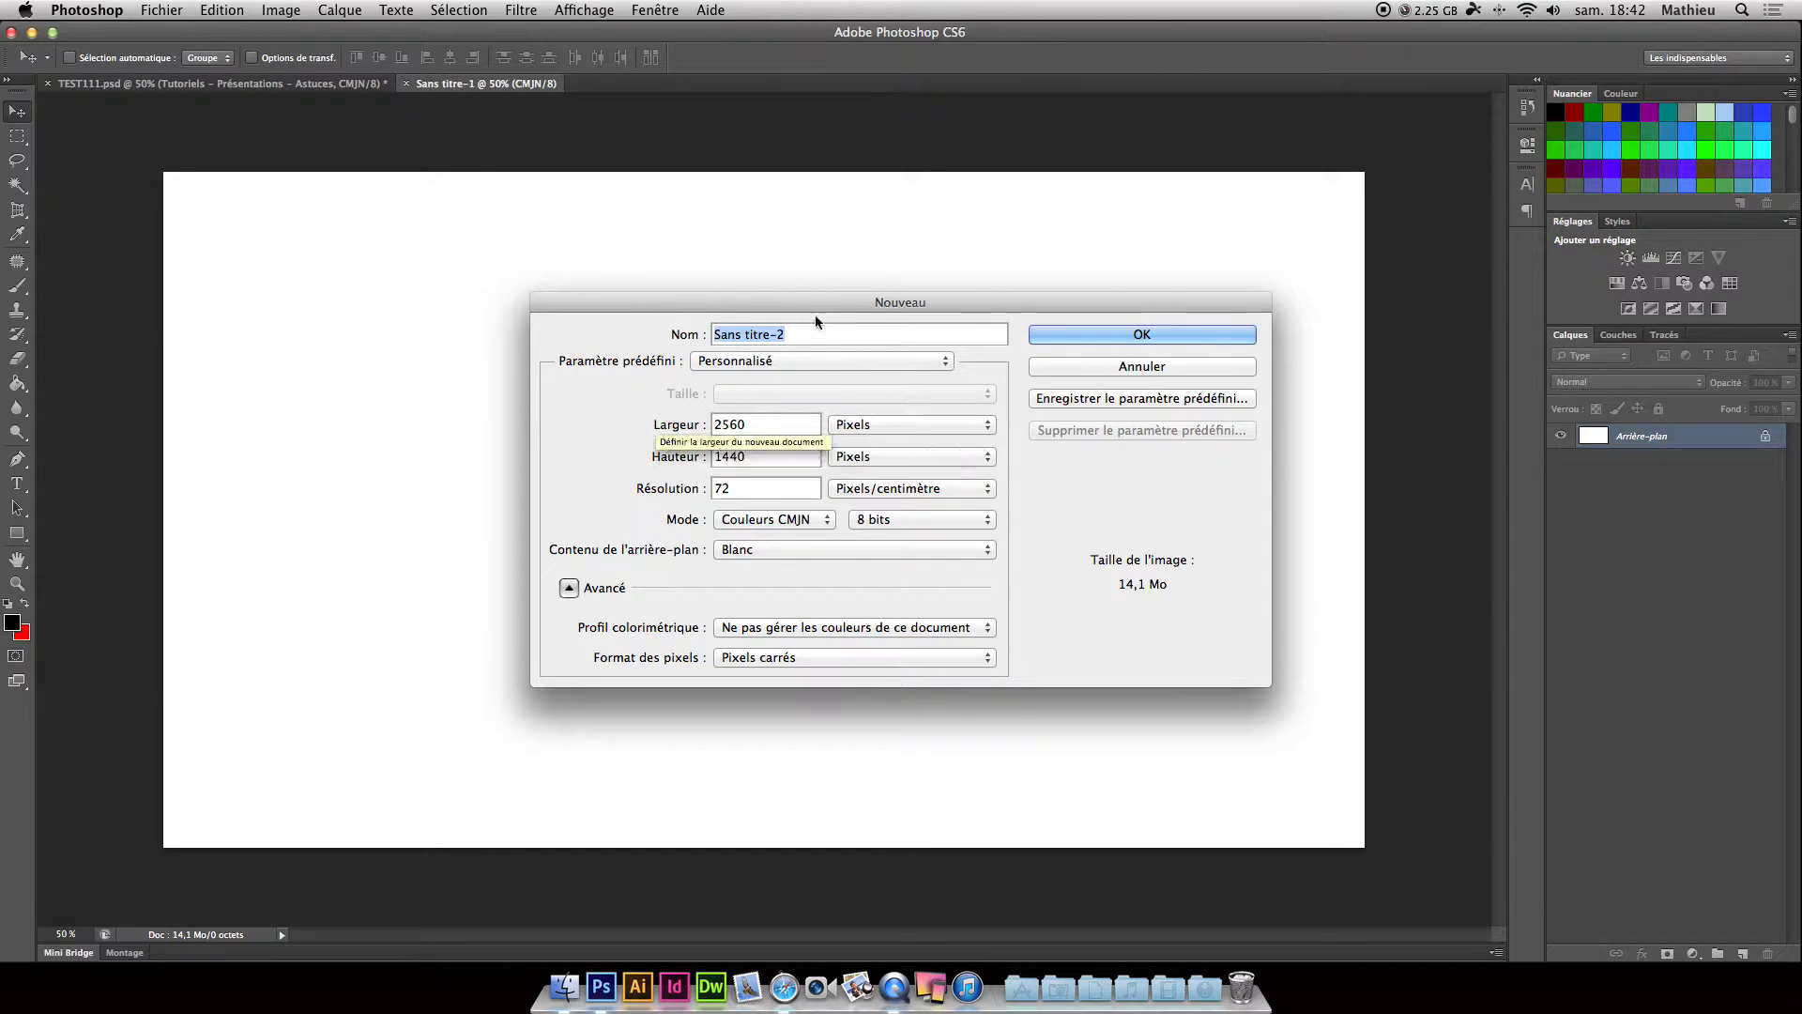
left_click_drag(849, 302, 680, 302)
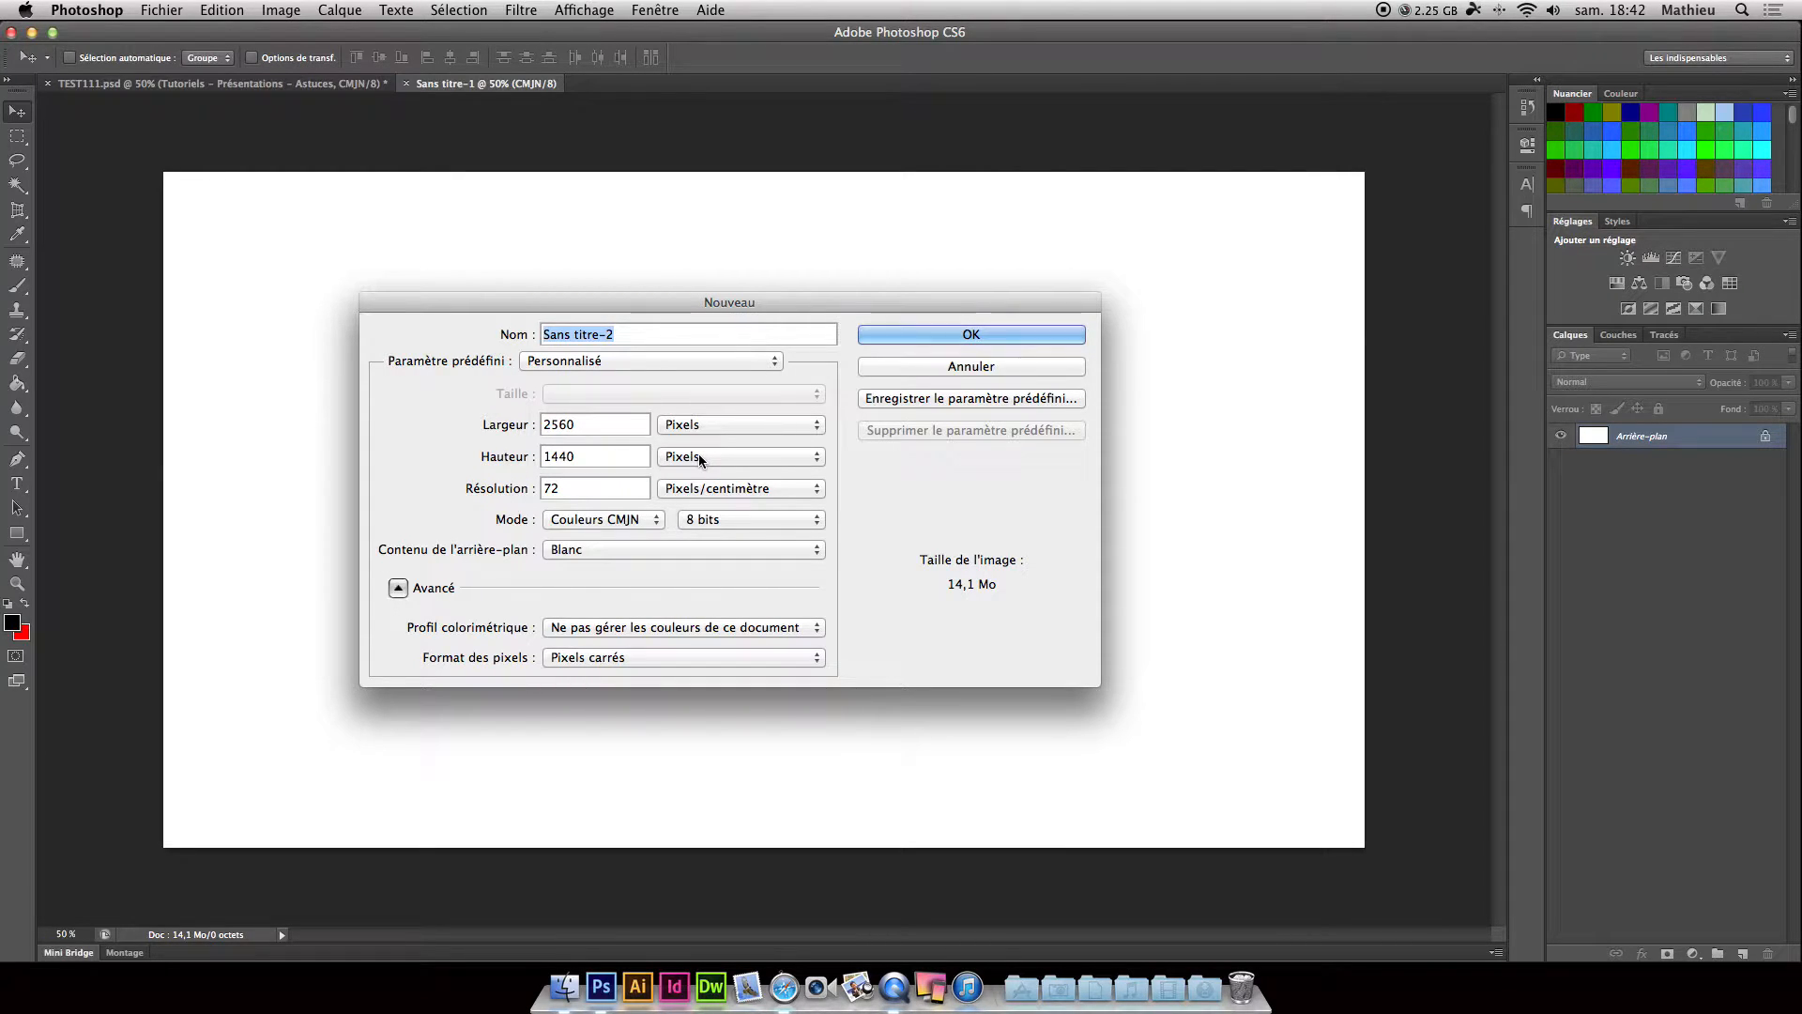
left_click(579, 482)
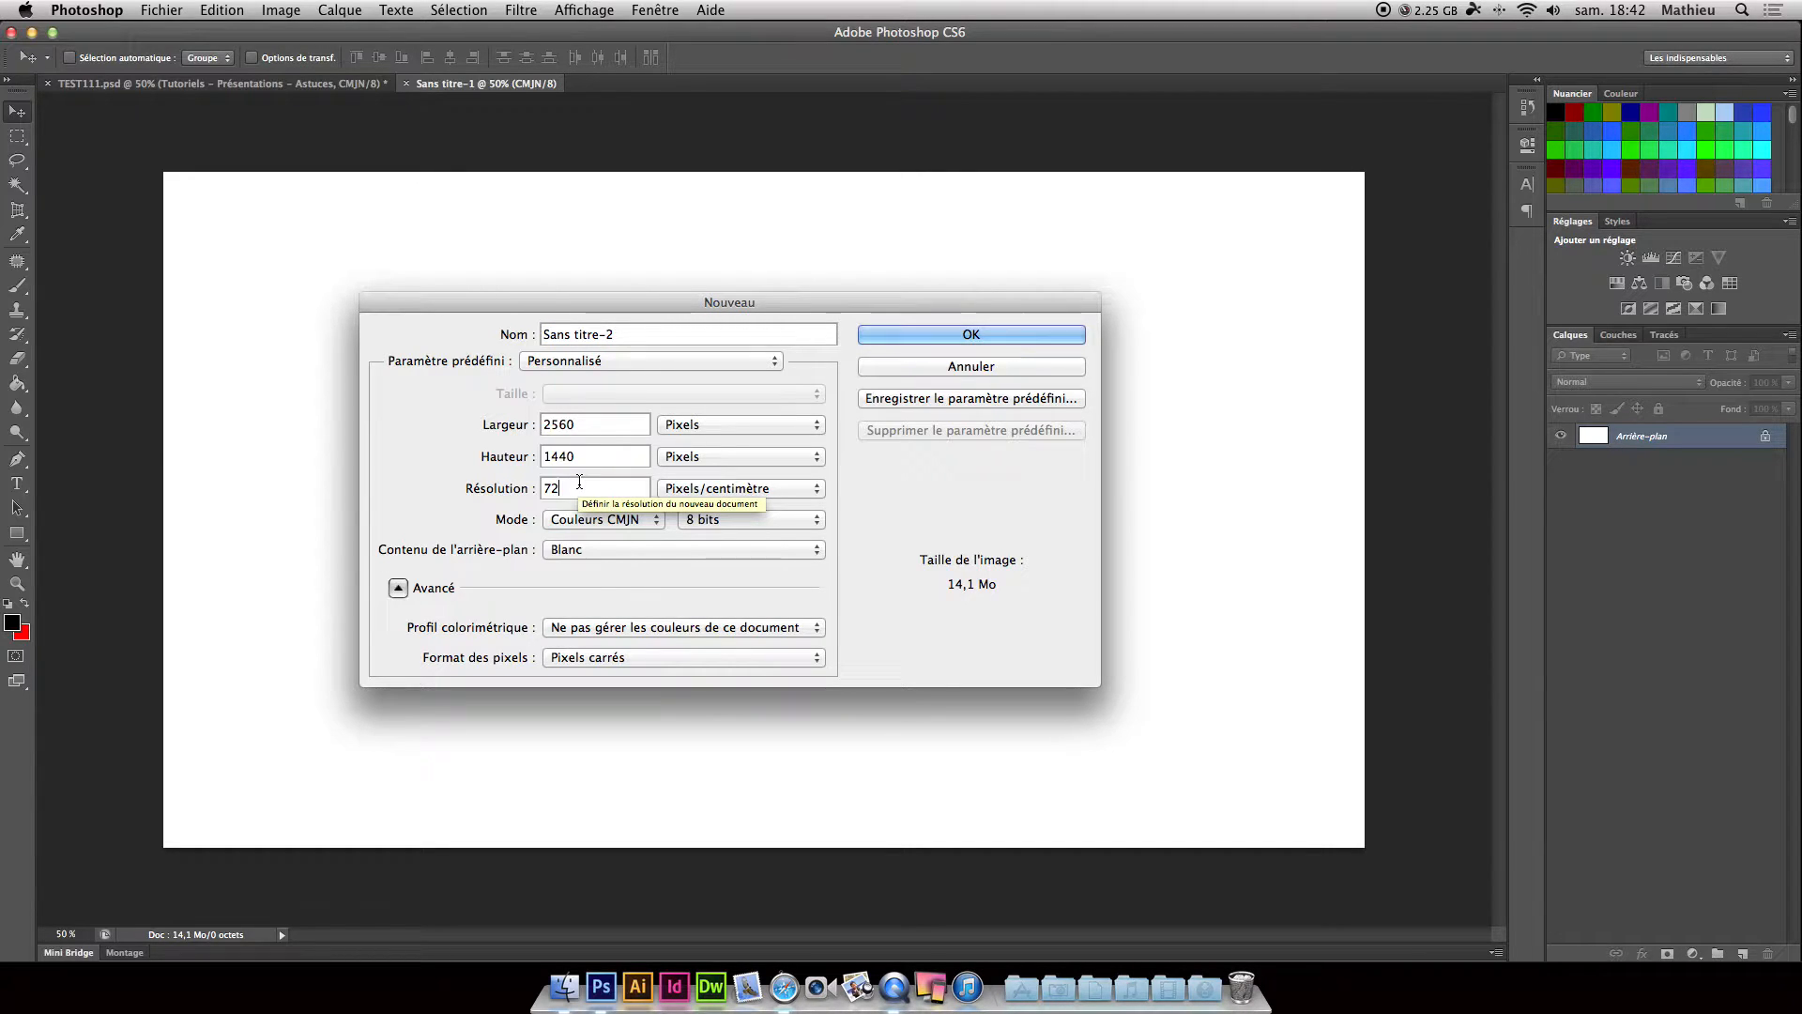
left_click(707, 492)
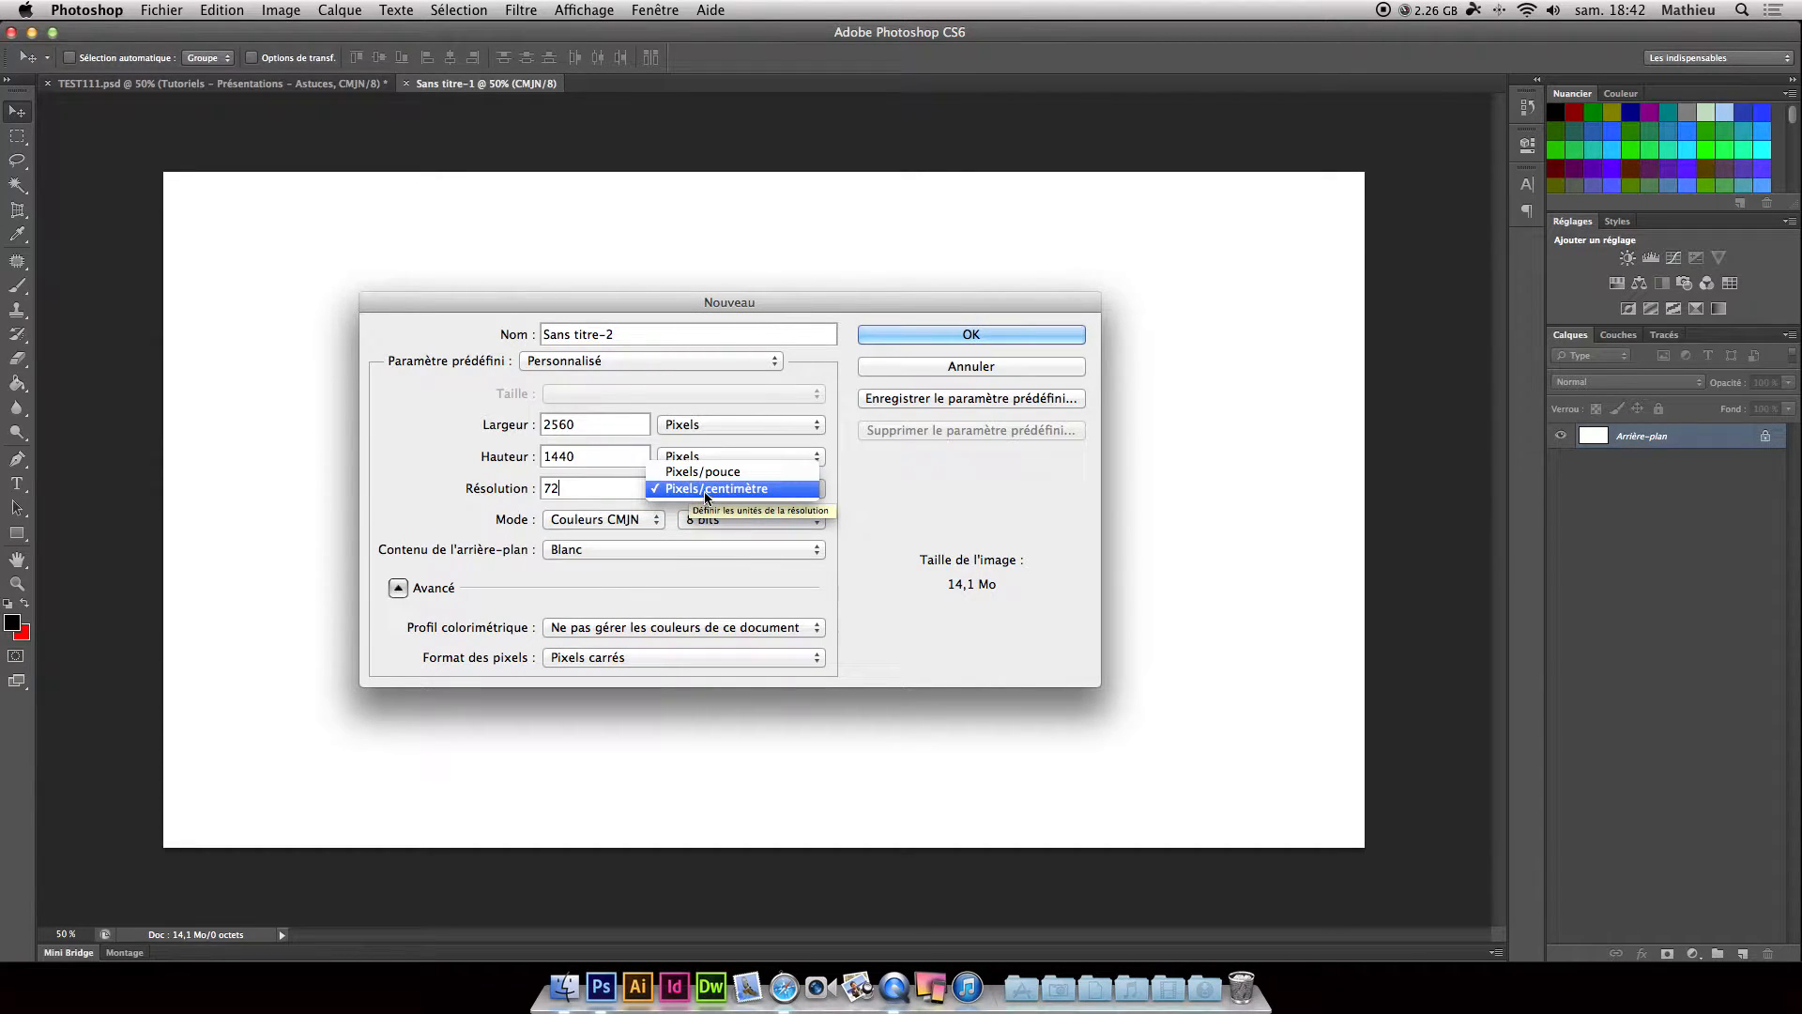
left_click(706, 492)
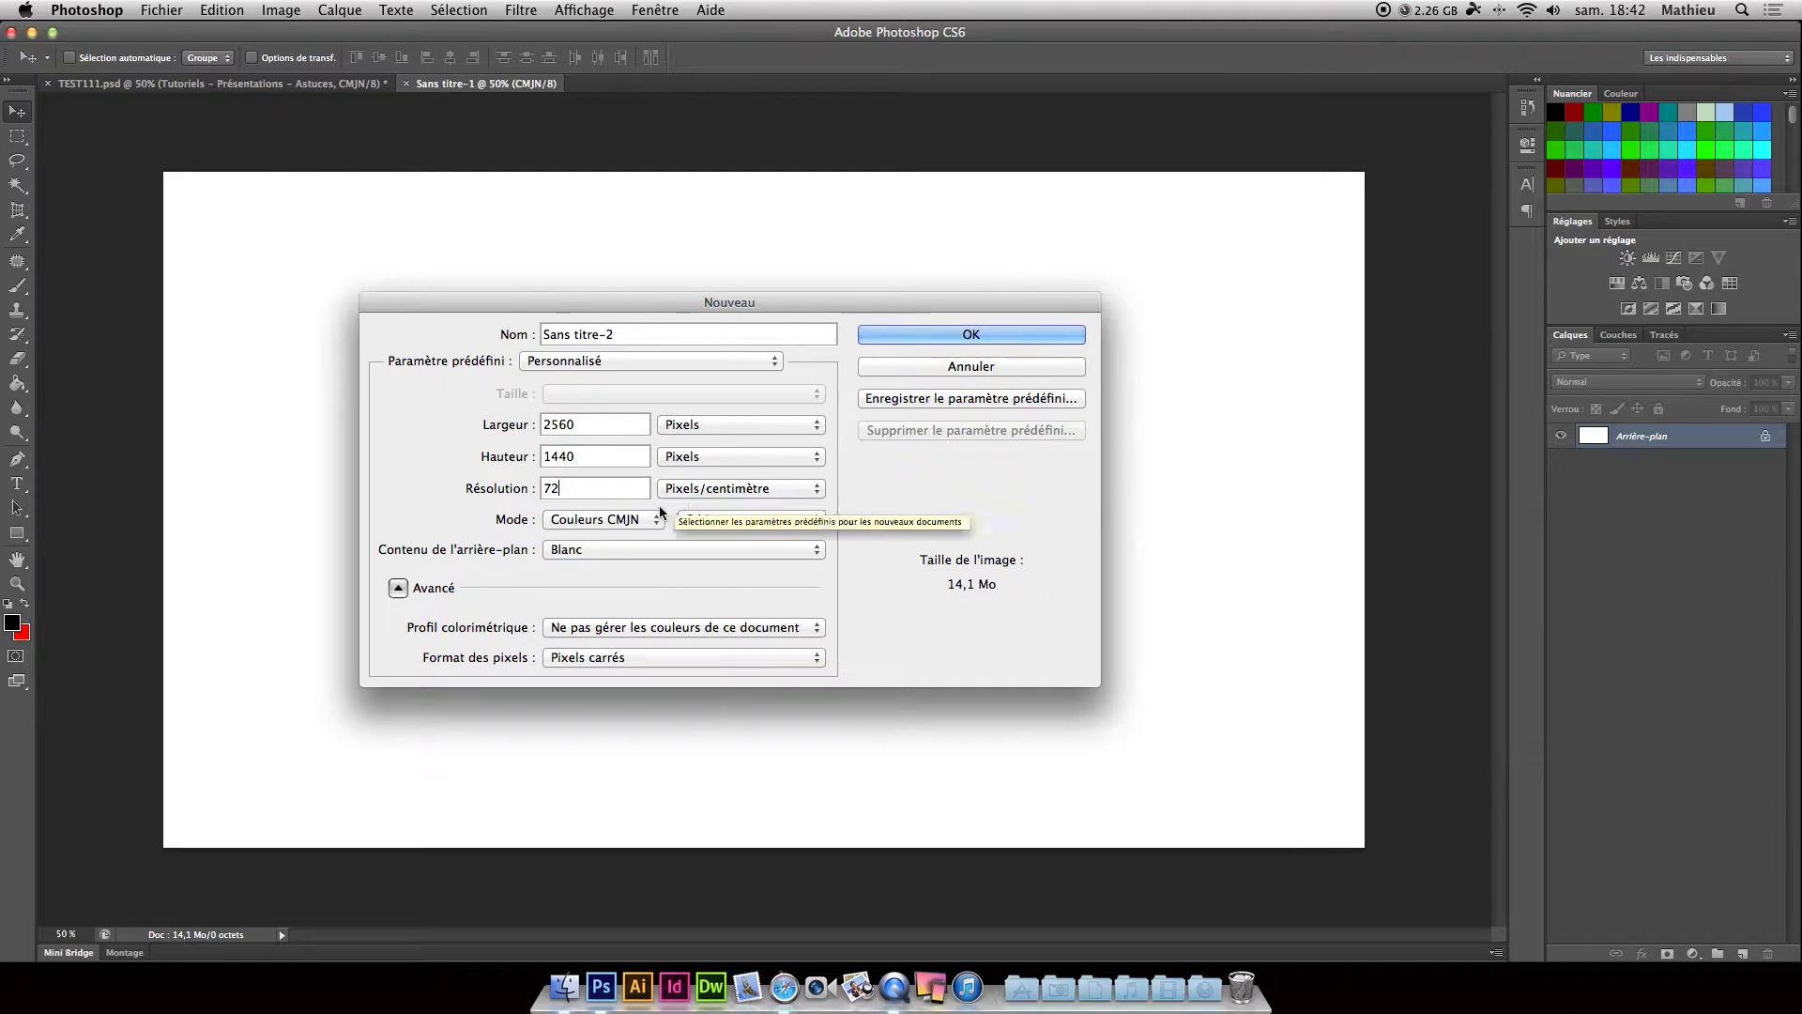
left_click(639, 519)
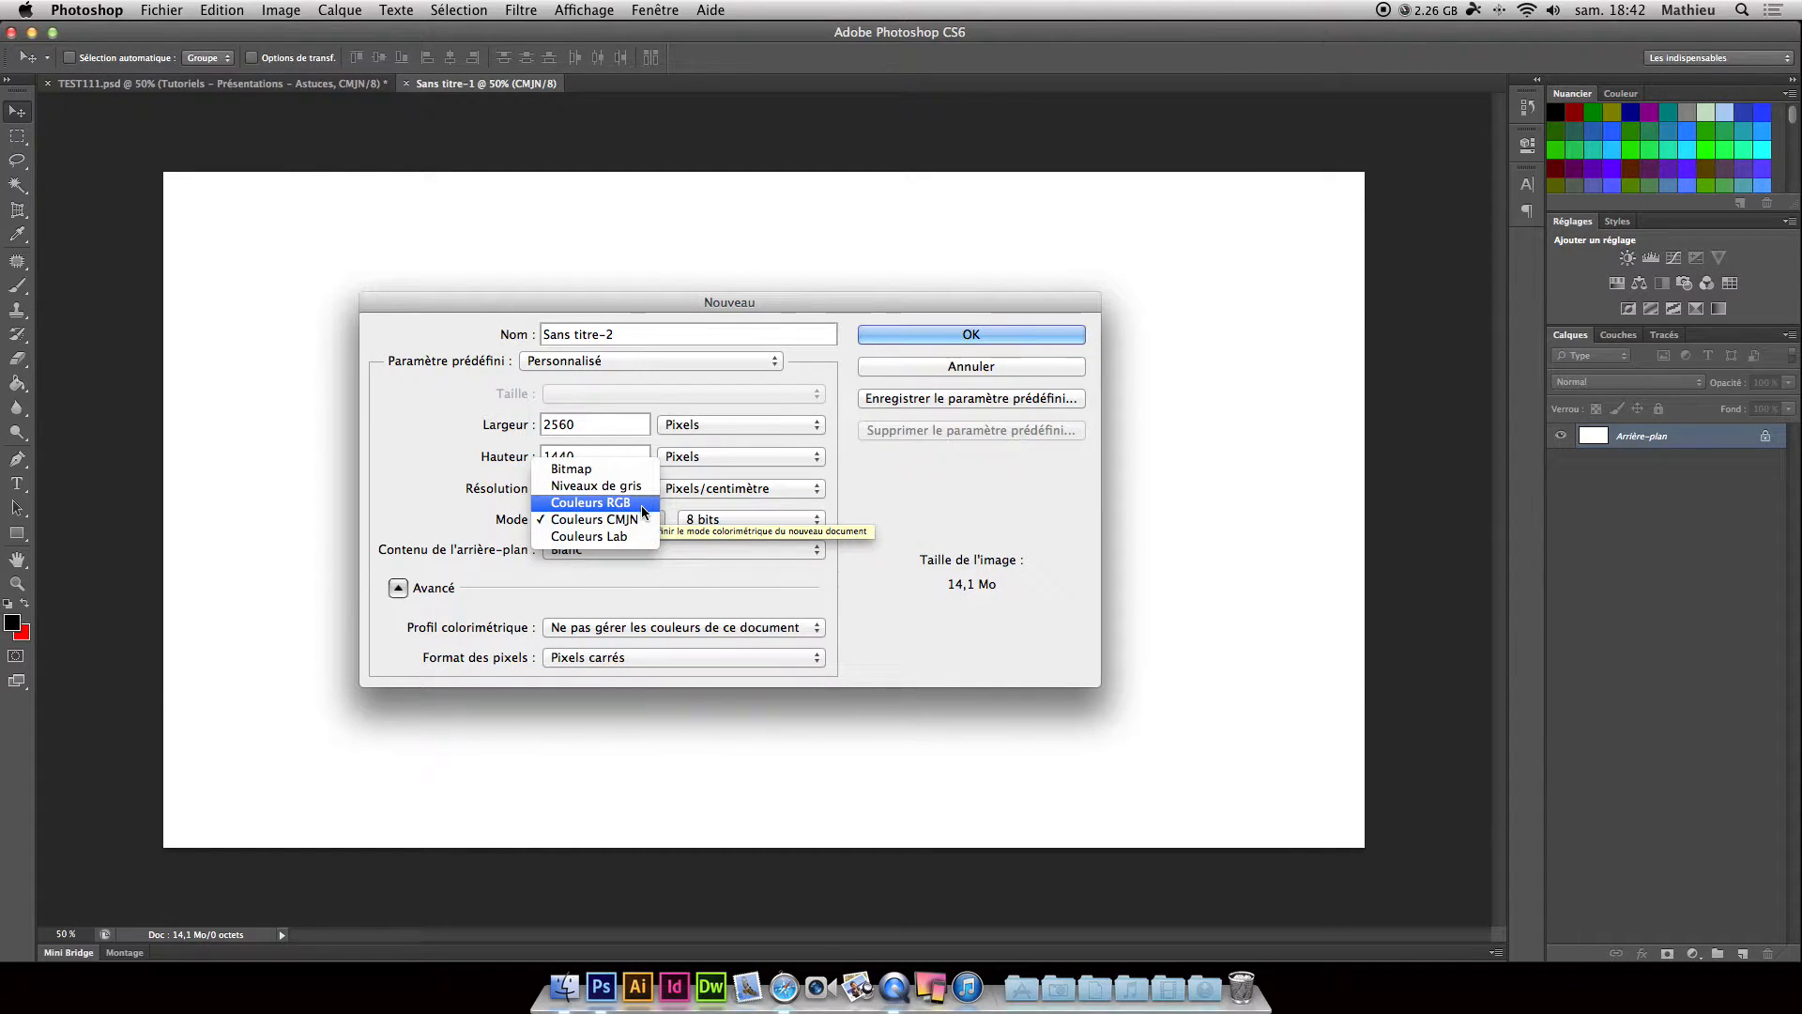
left_click(962, 554)
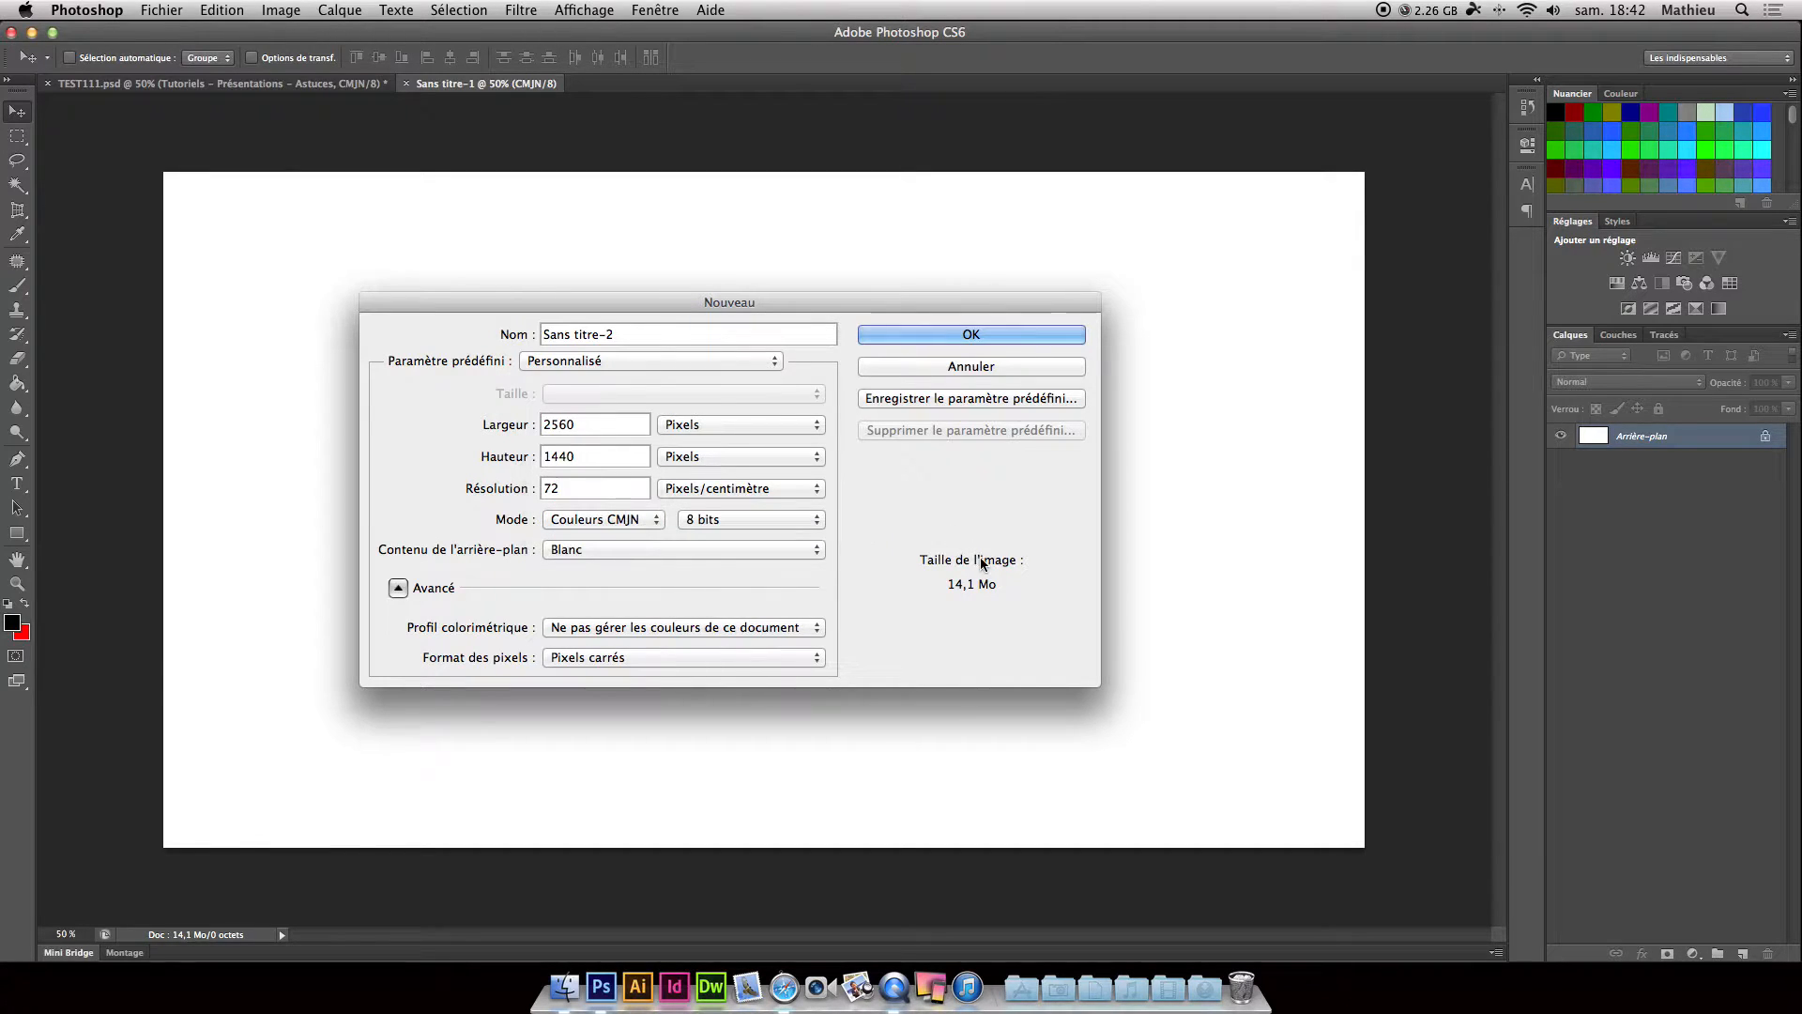
left_click(622, 519)
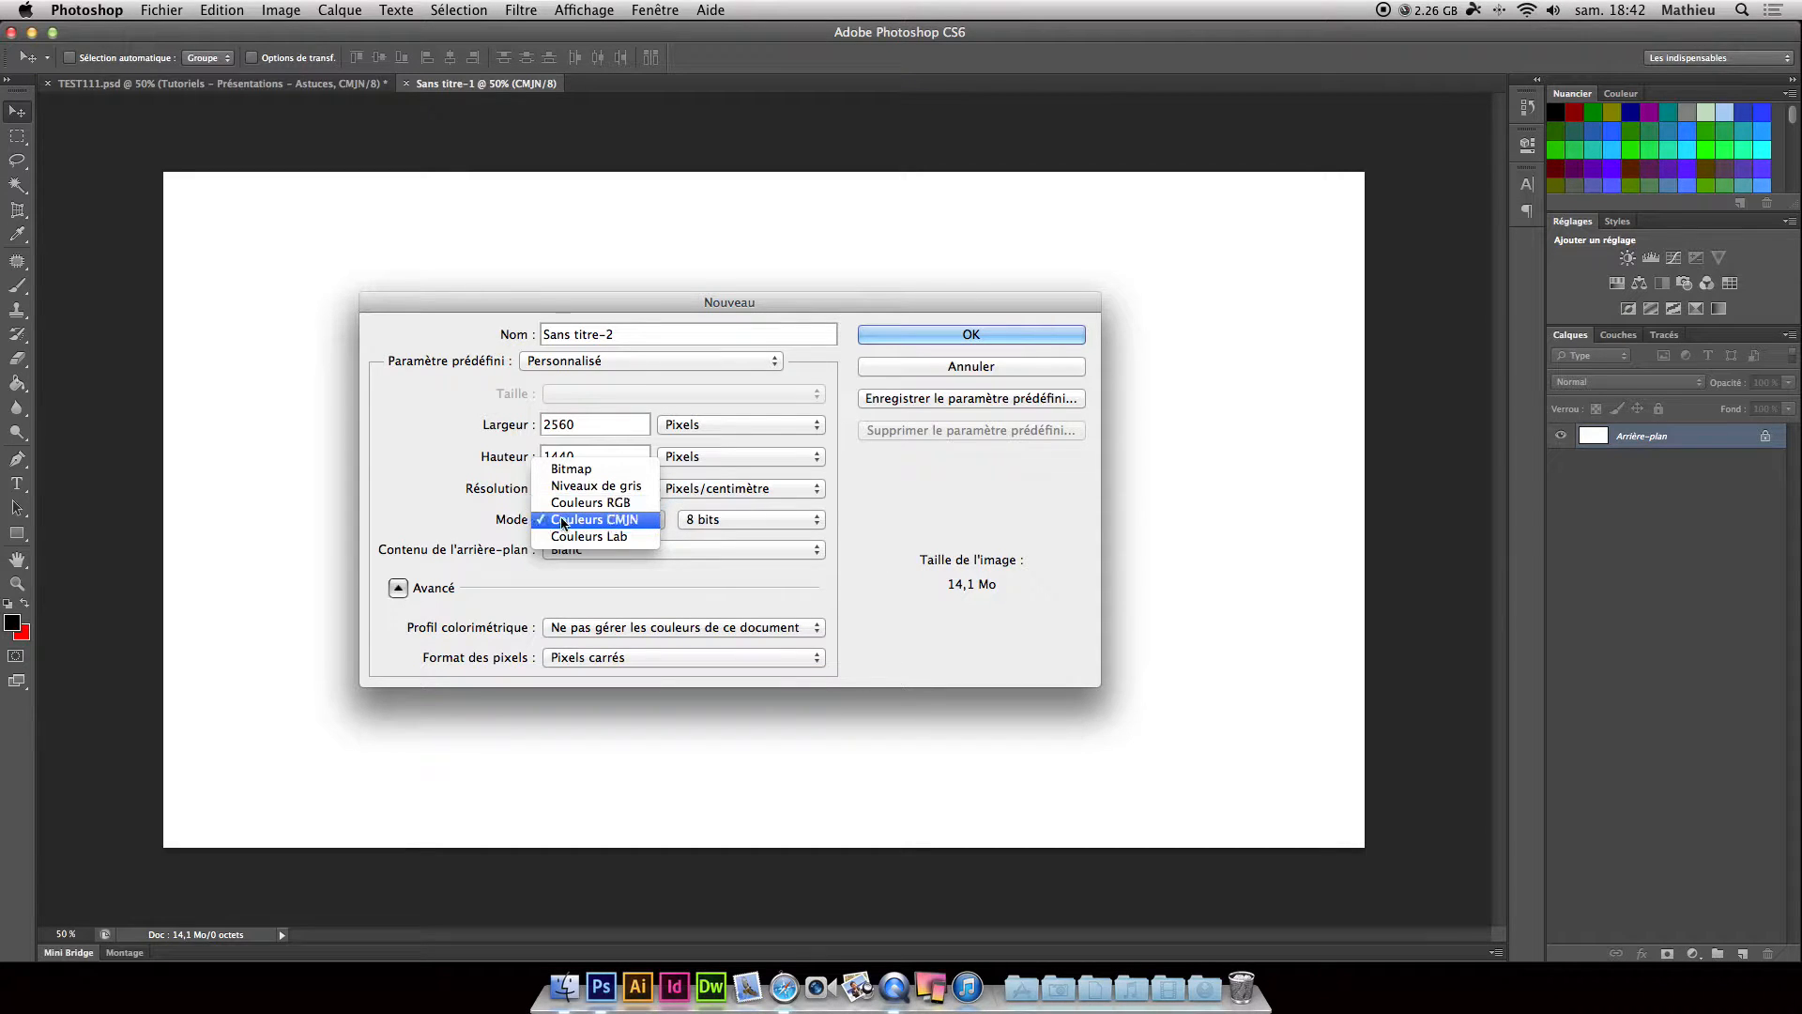
left_click(972, 343)
left_click(976, 336)
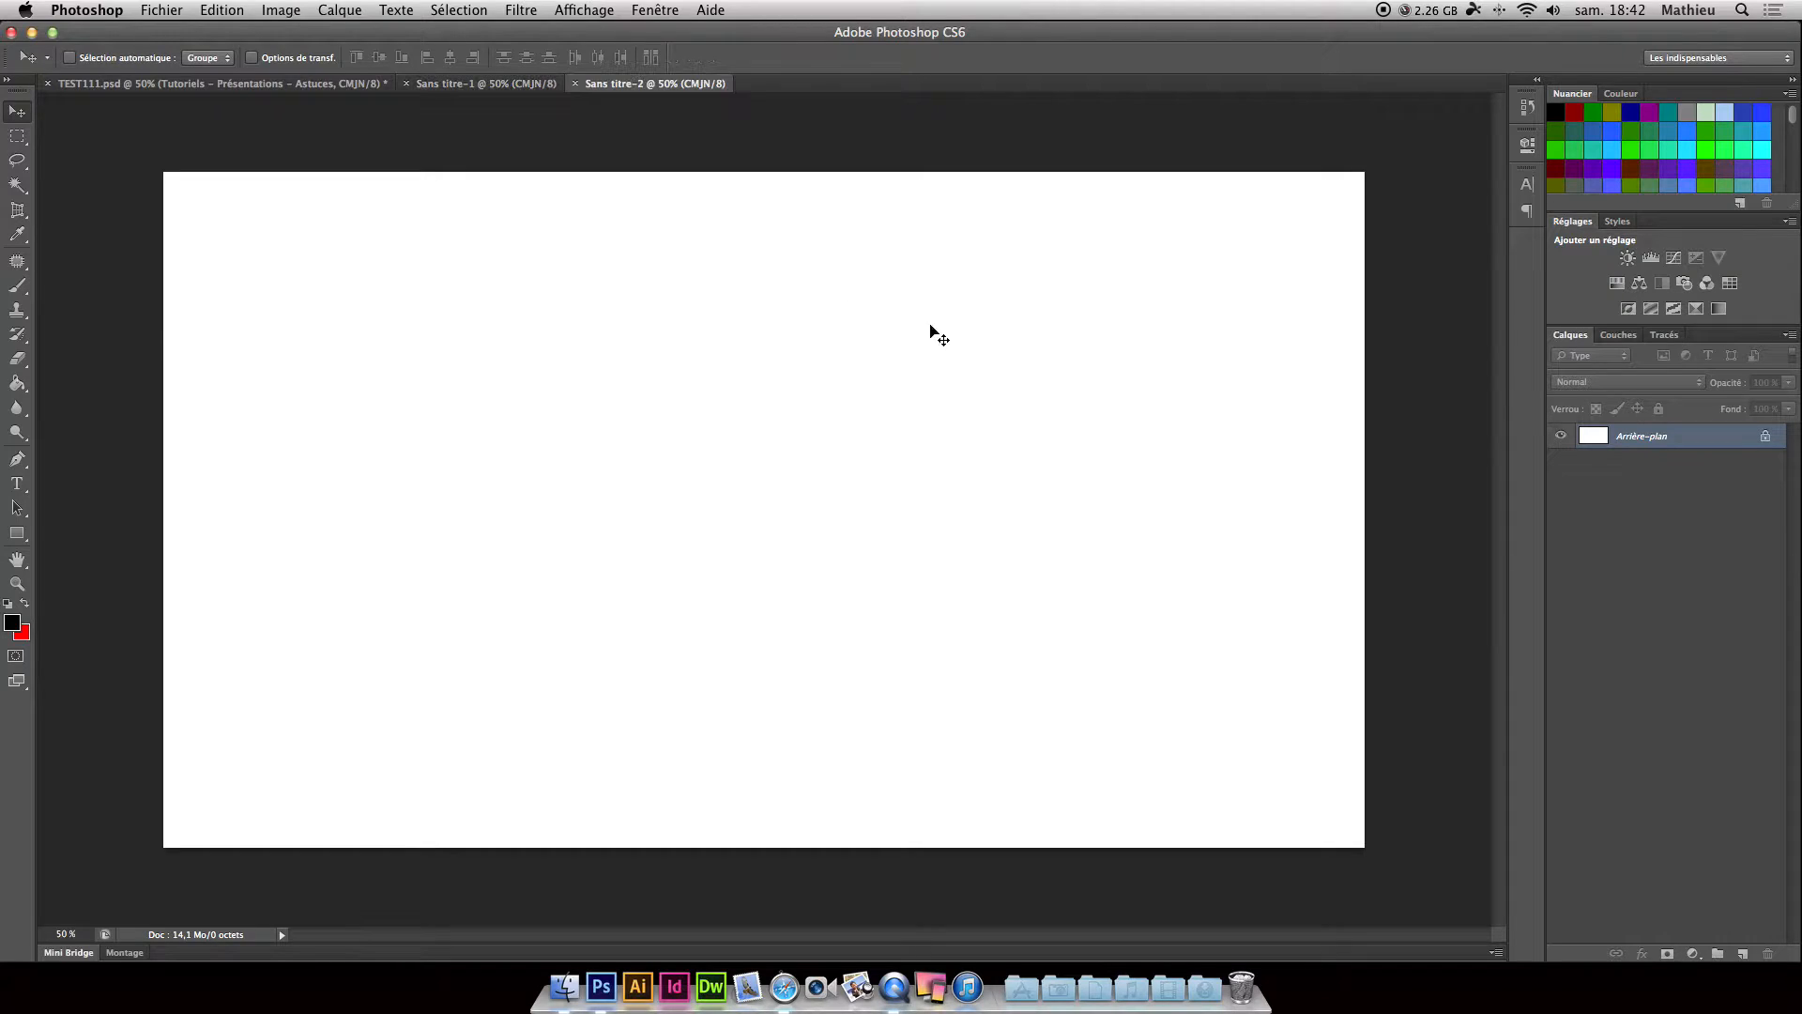
Close the two blank untitled documents, keeping TEST111.psd open.
left_click(574, 83)
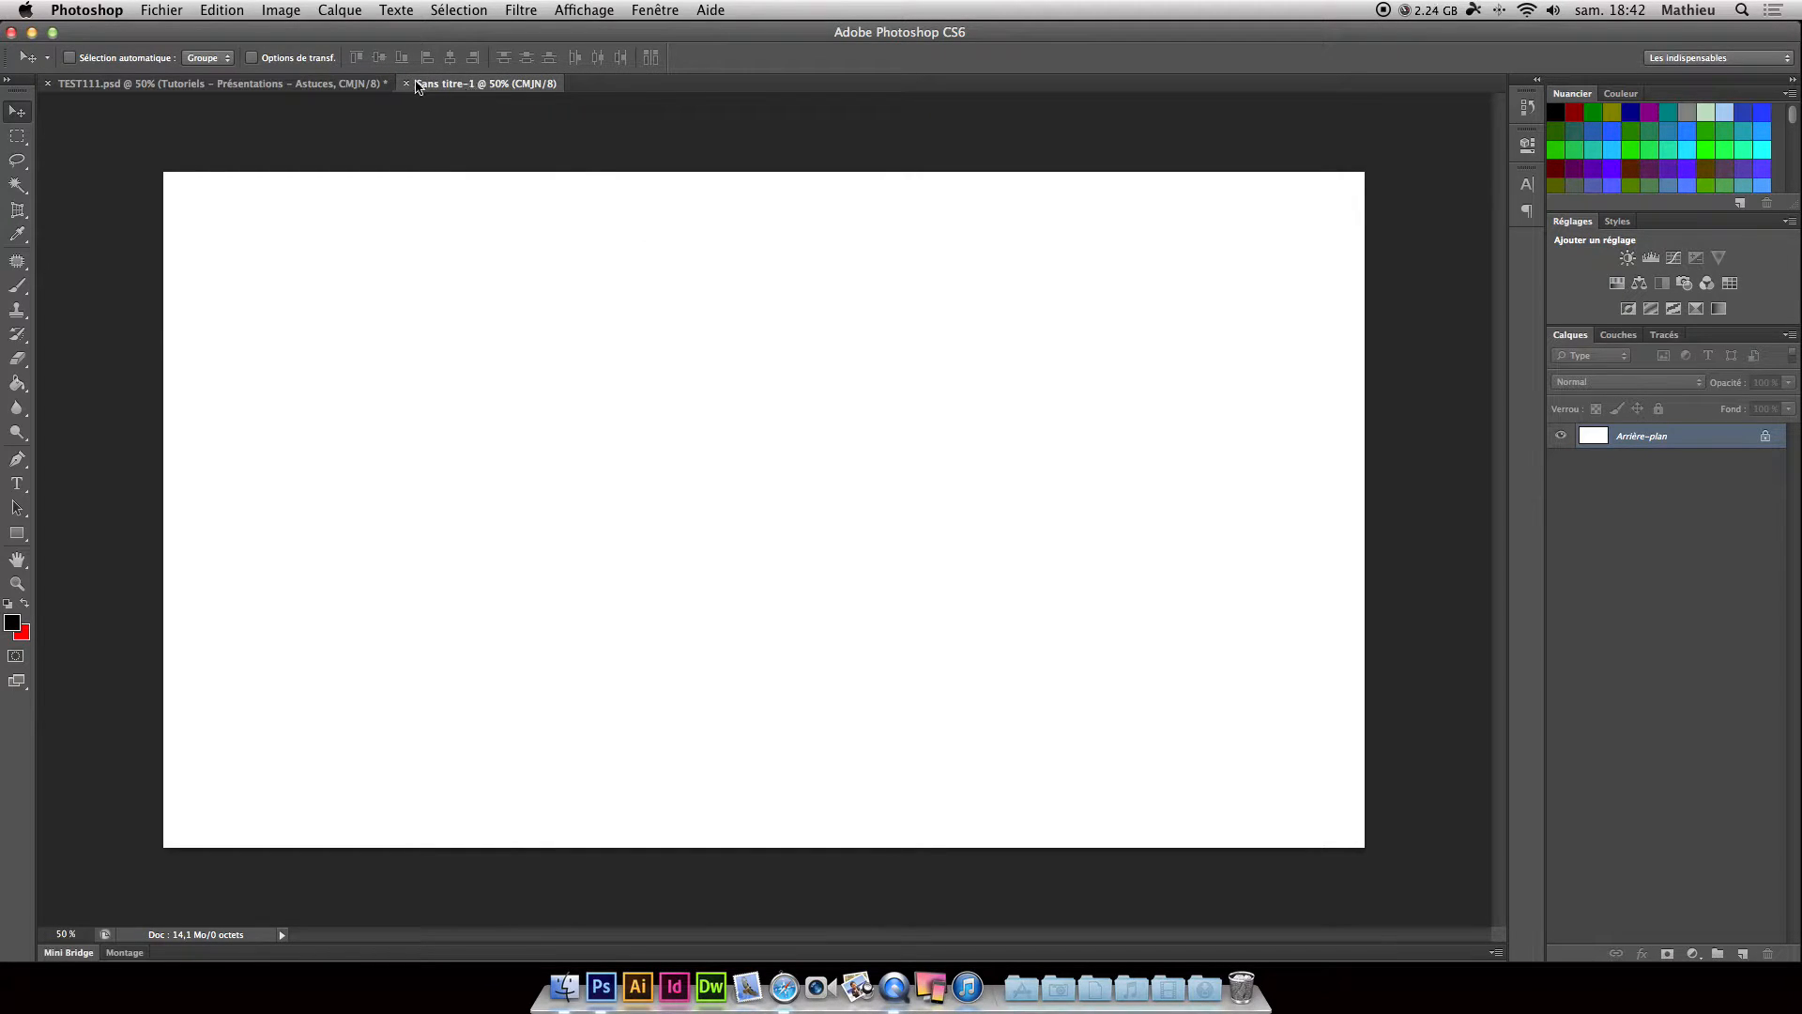
left_click(406, 83)
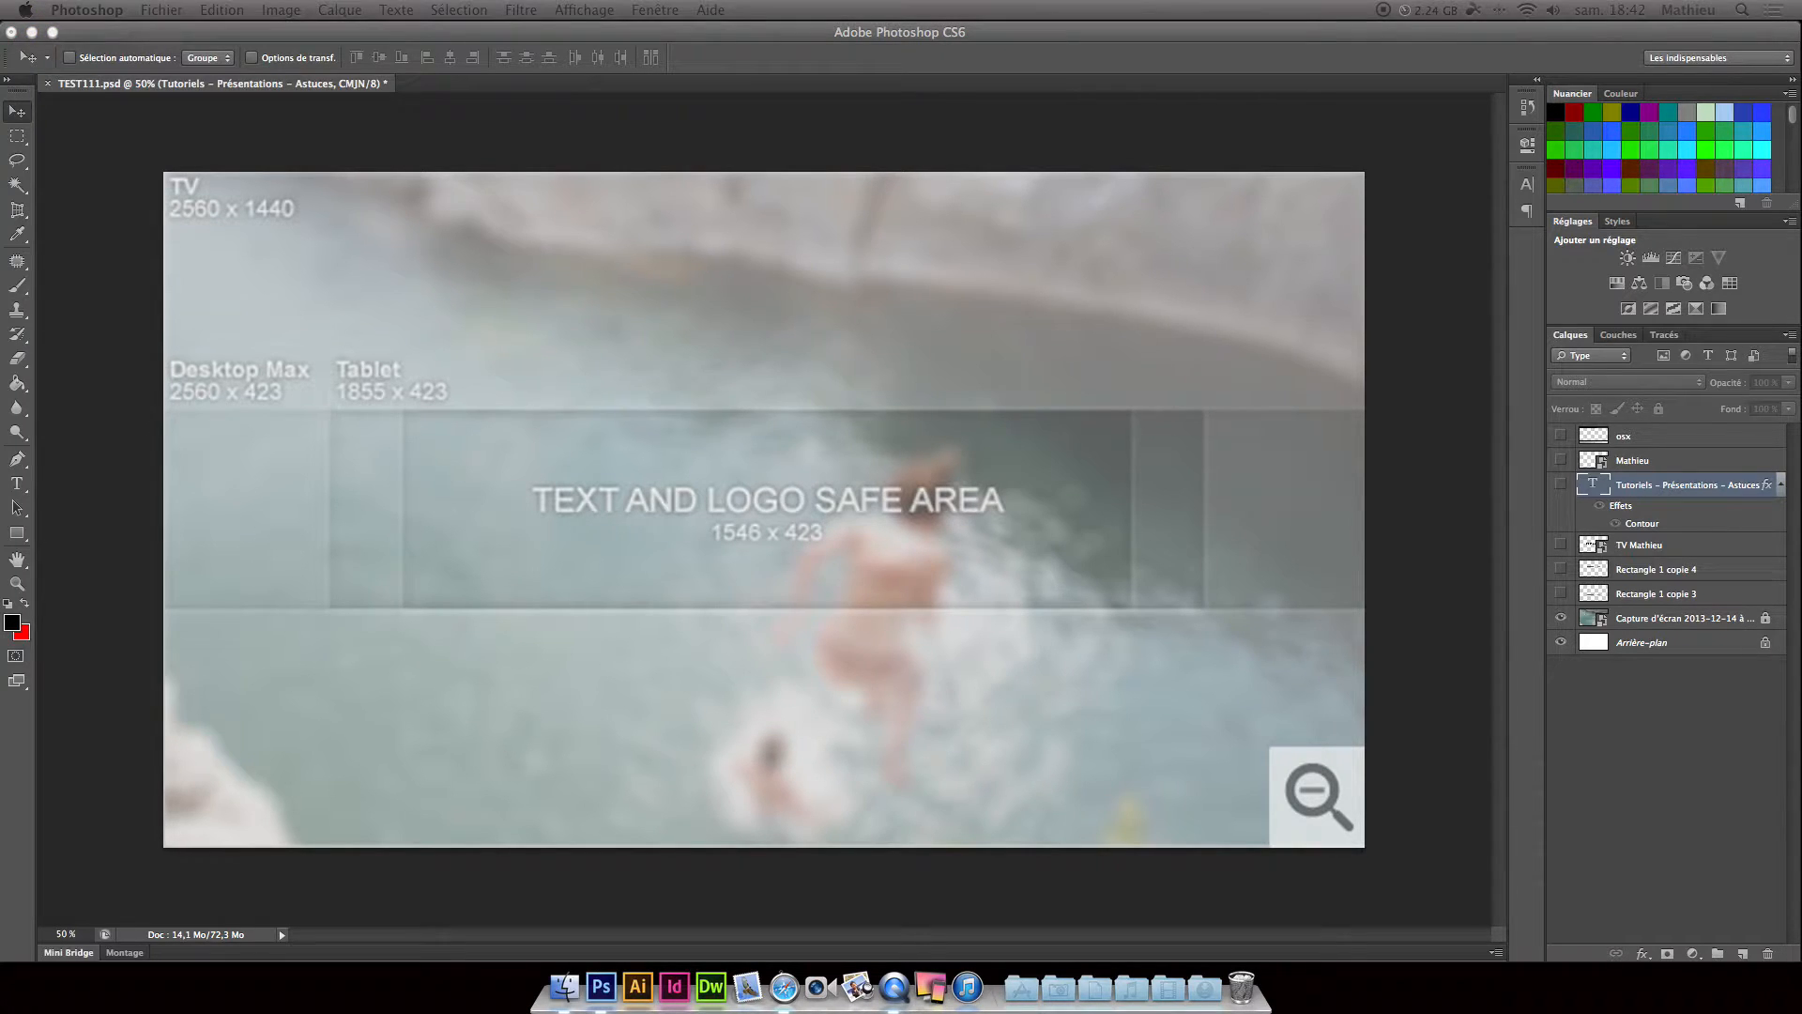
Switch to Safari, review YouTube's channel art guidelines for the template dimensions and safe area, and close the page.
left_click_drag(1508, 167, 677, 263)
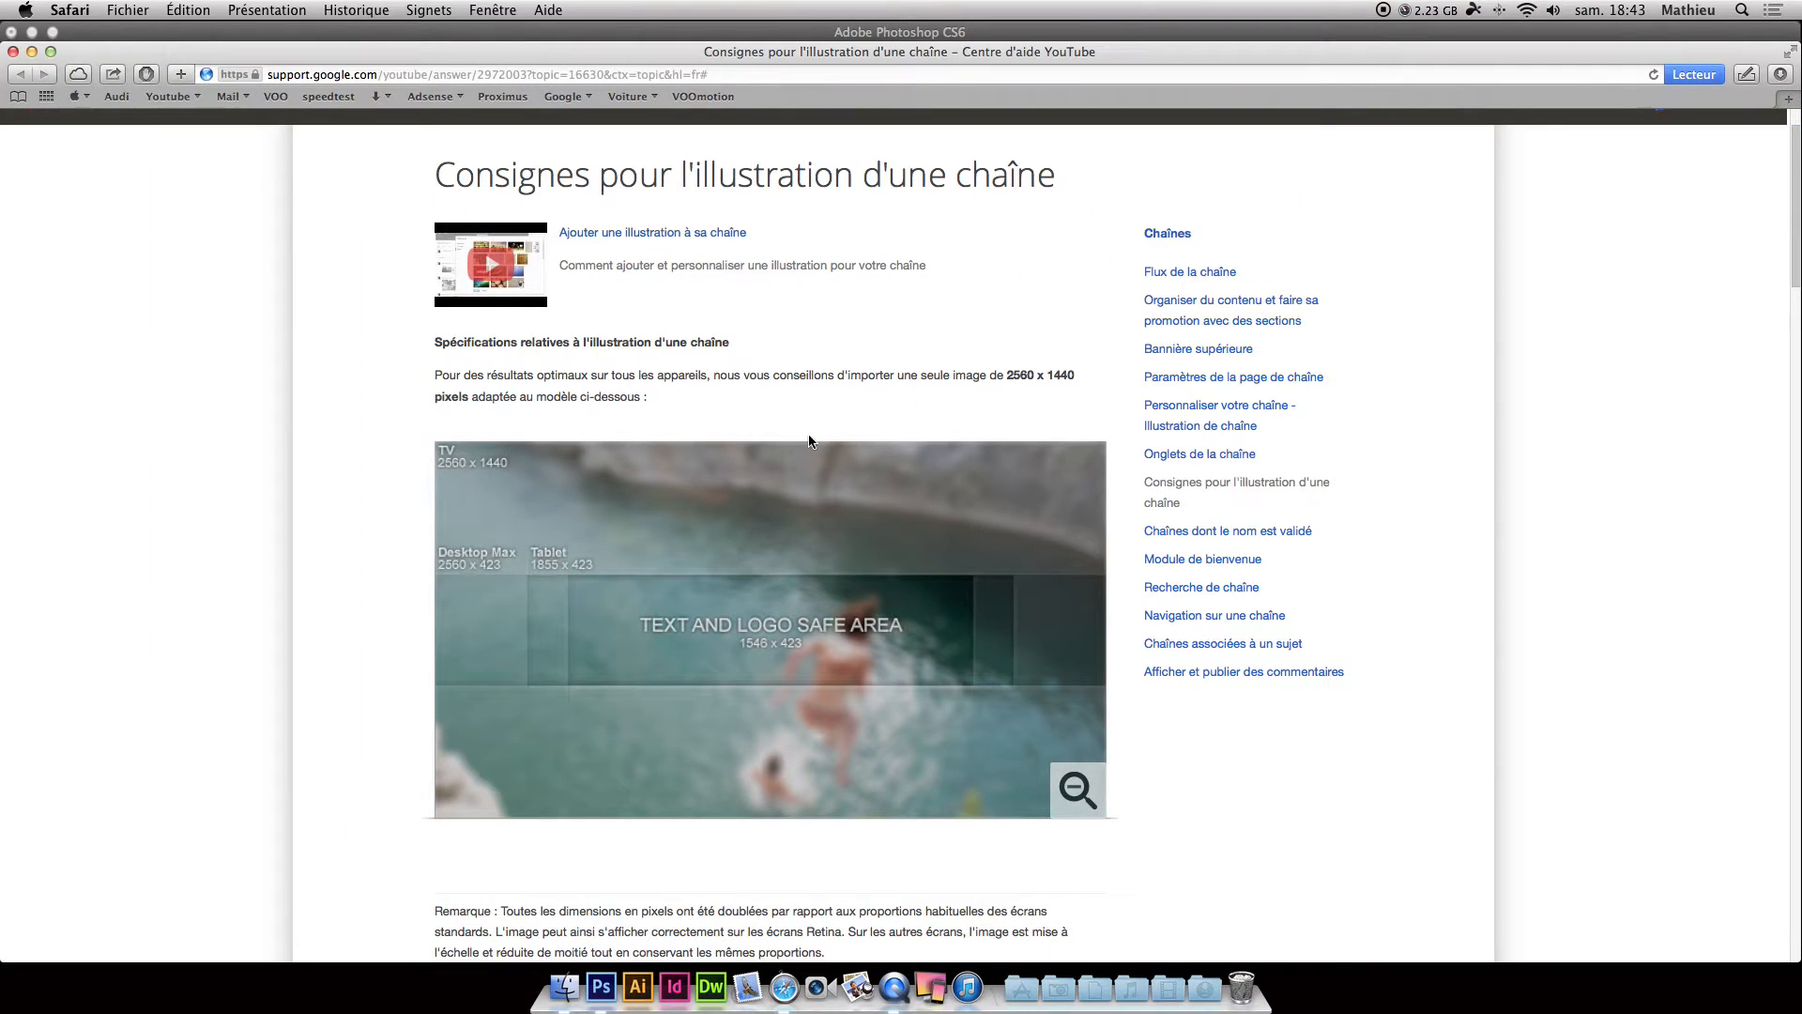
scroll(809, 434, "down", 10)
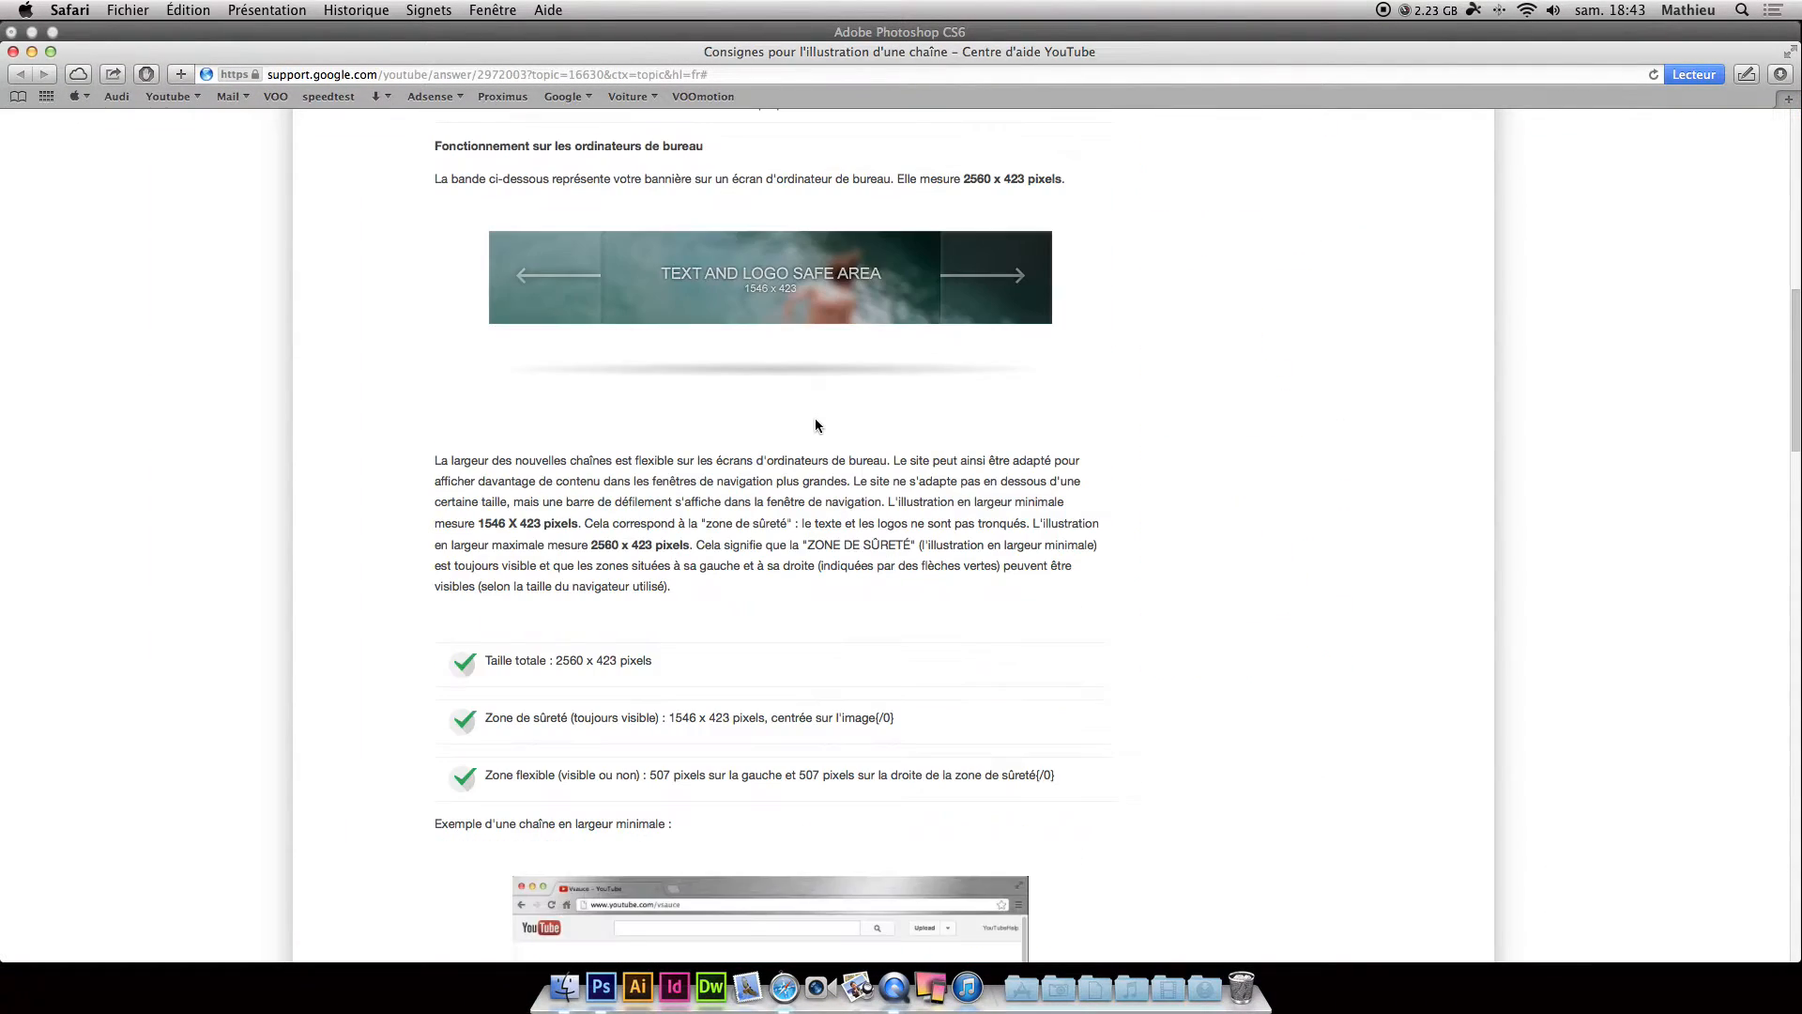
scroll(824, 414, "up", 10)
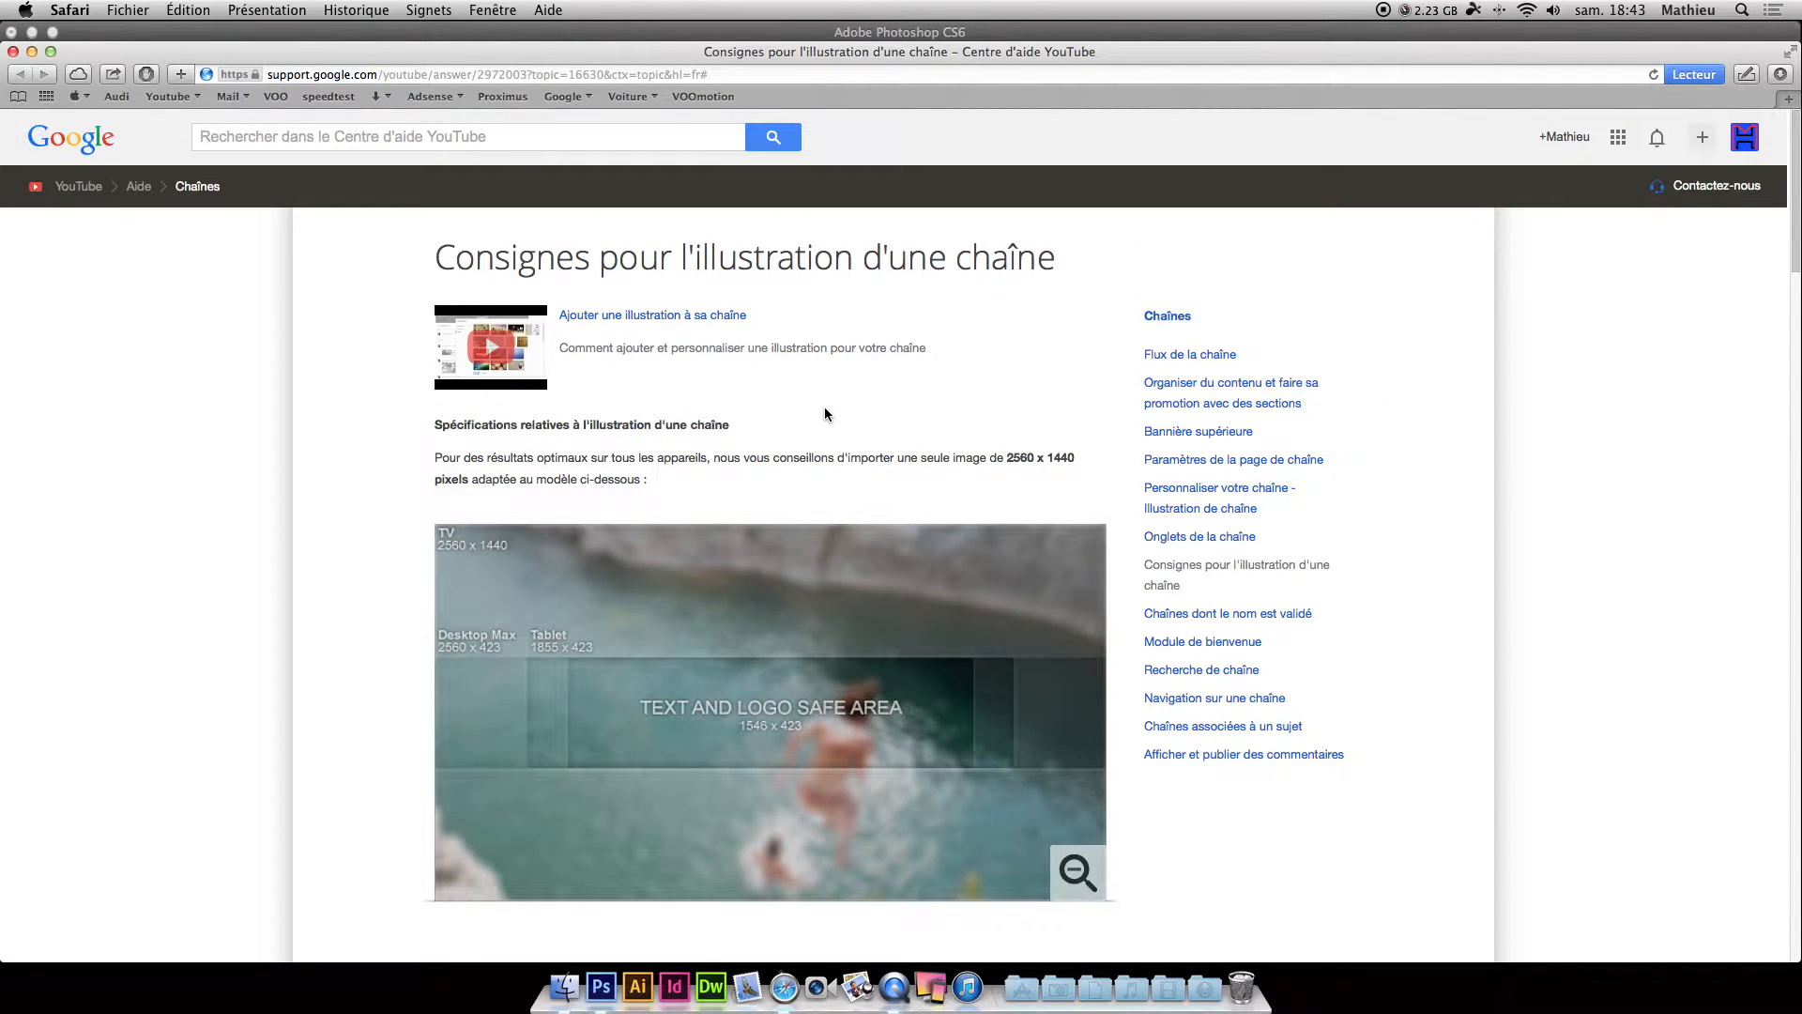
scroll(824, 414, "down", 3)
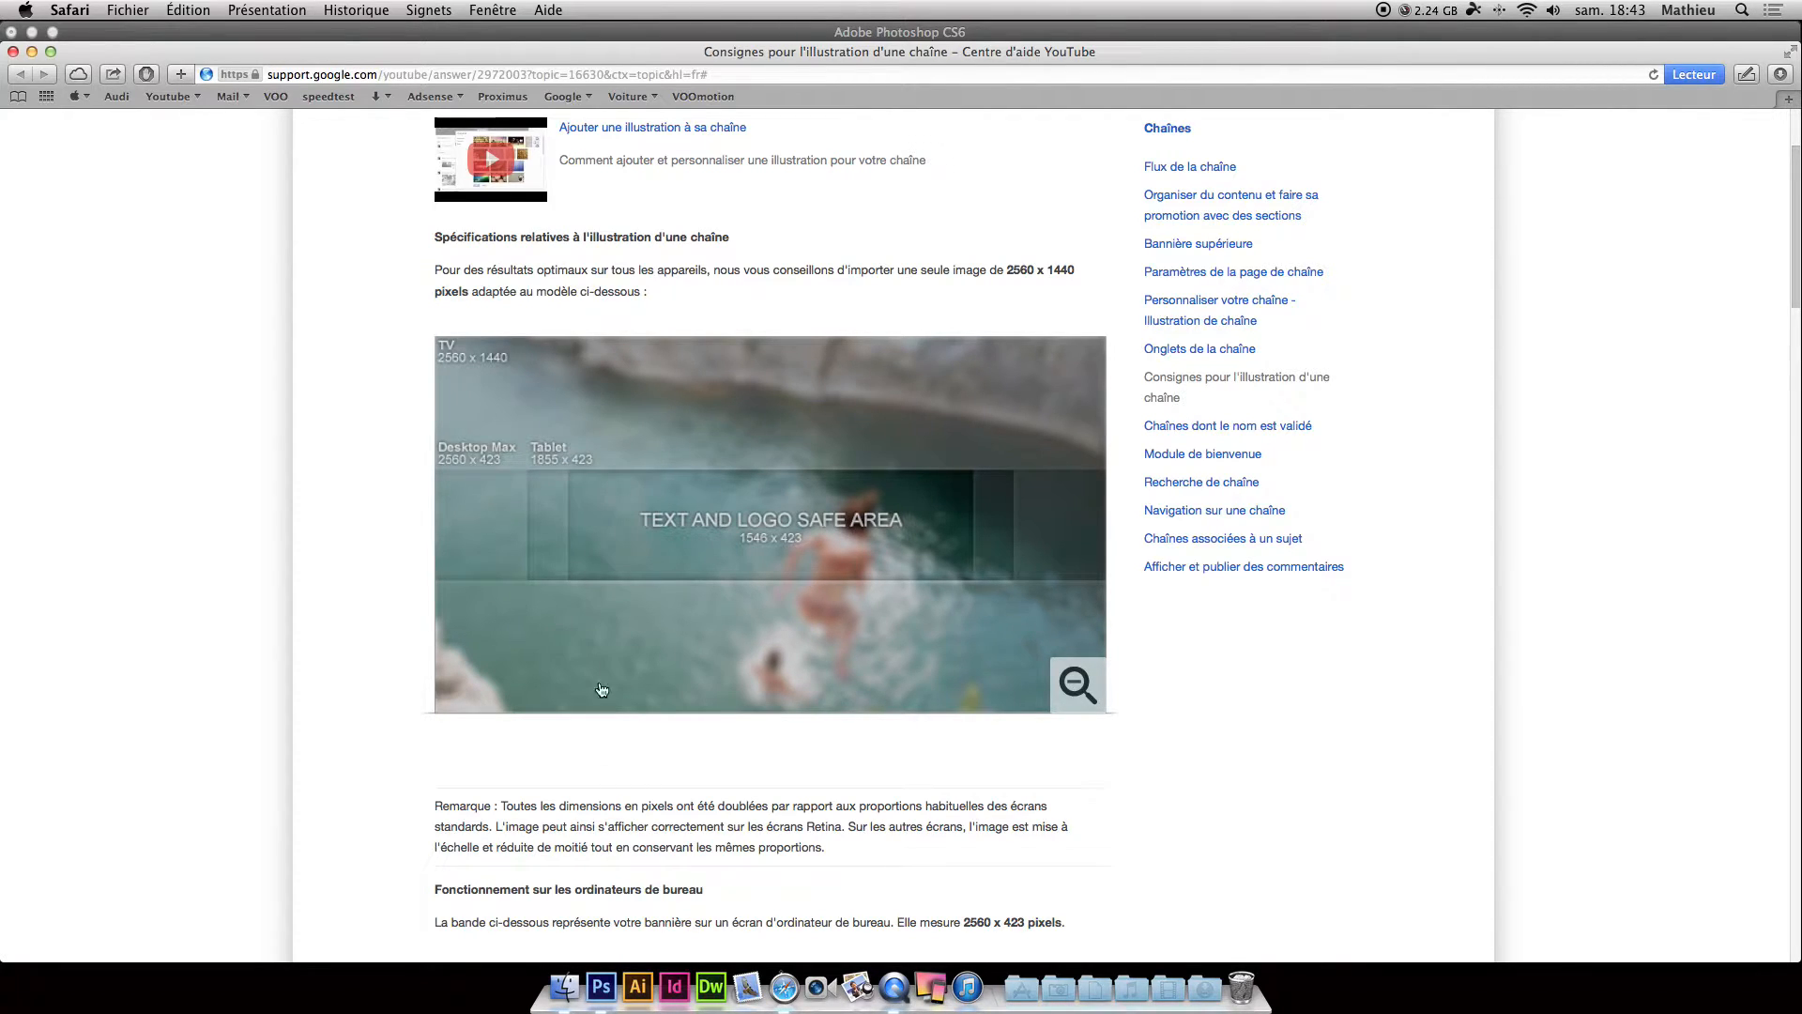
left_click(11, 51)
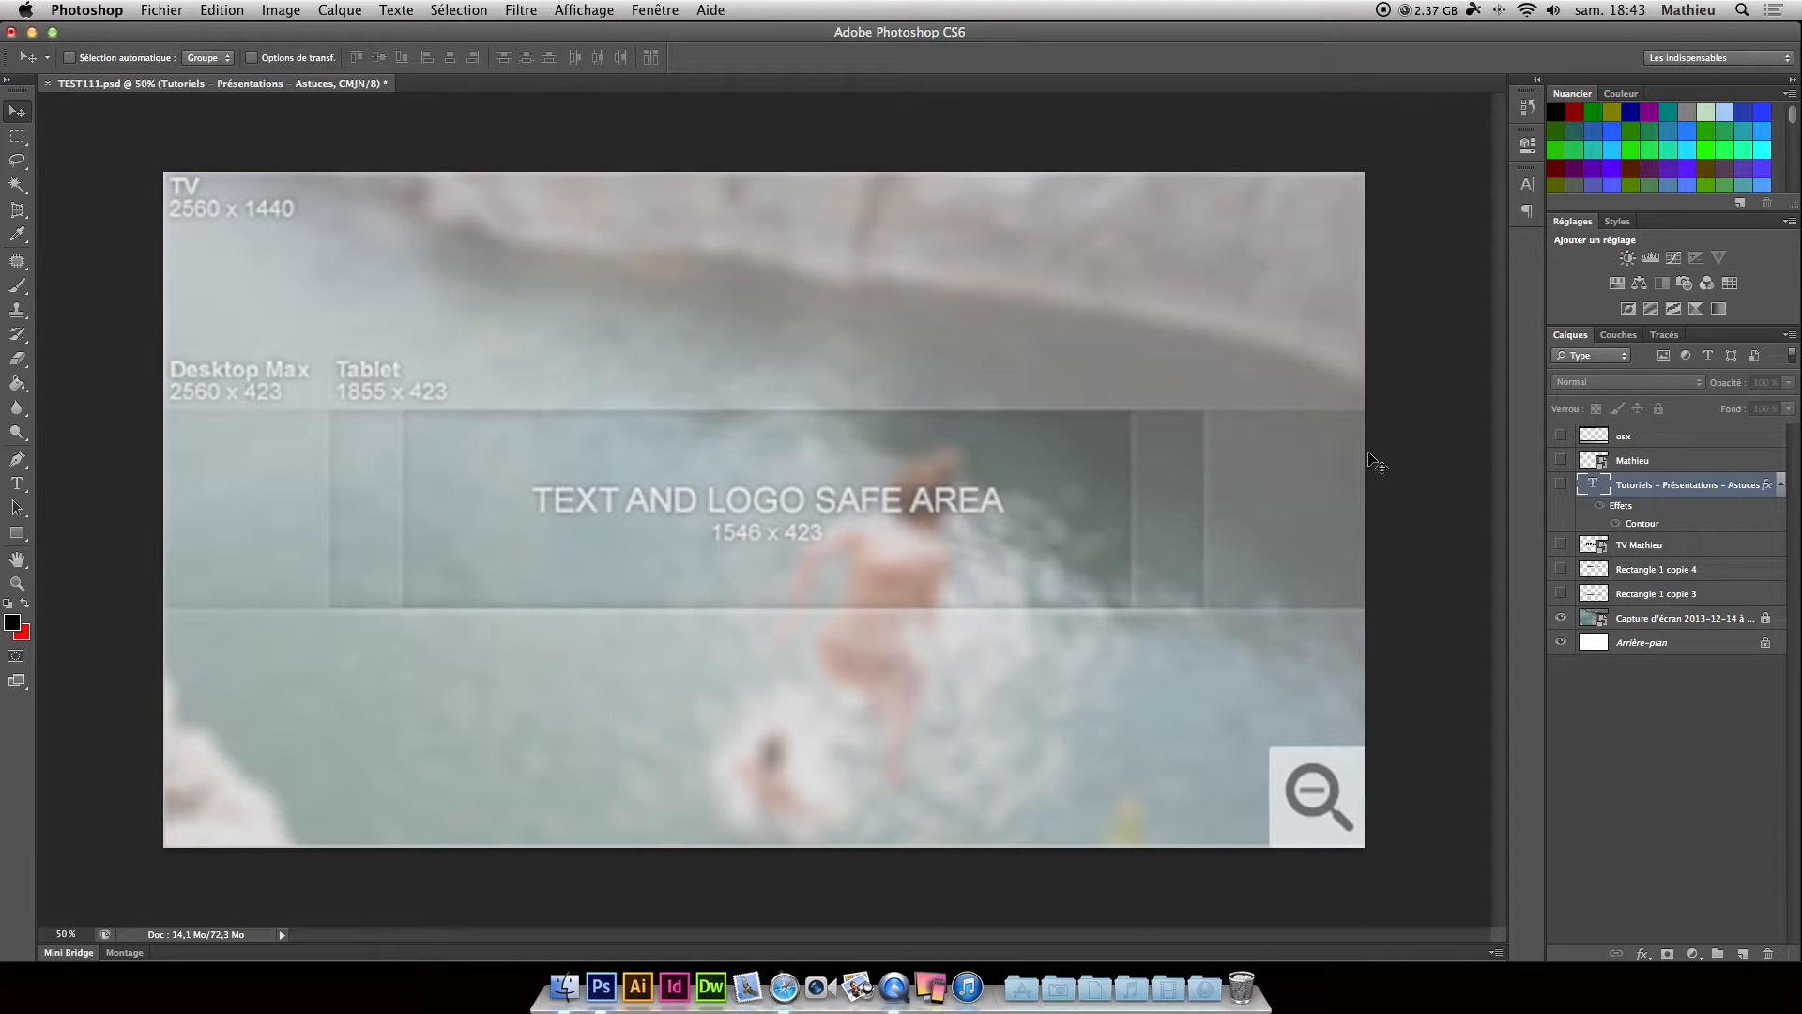
Unlock the "Capture d'écran 2013-12-14" template layer.
left_click(1652, 622)
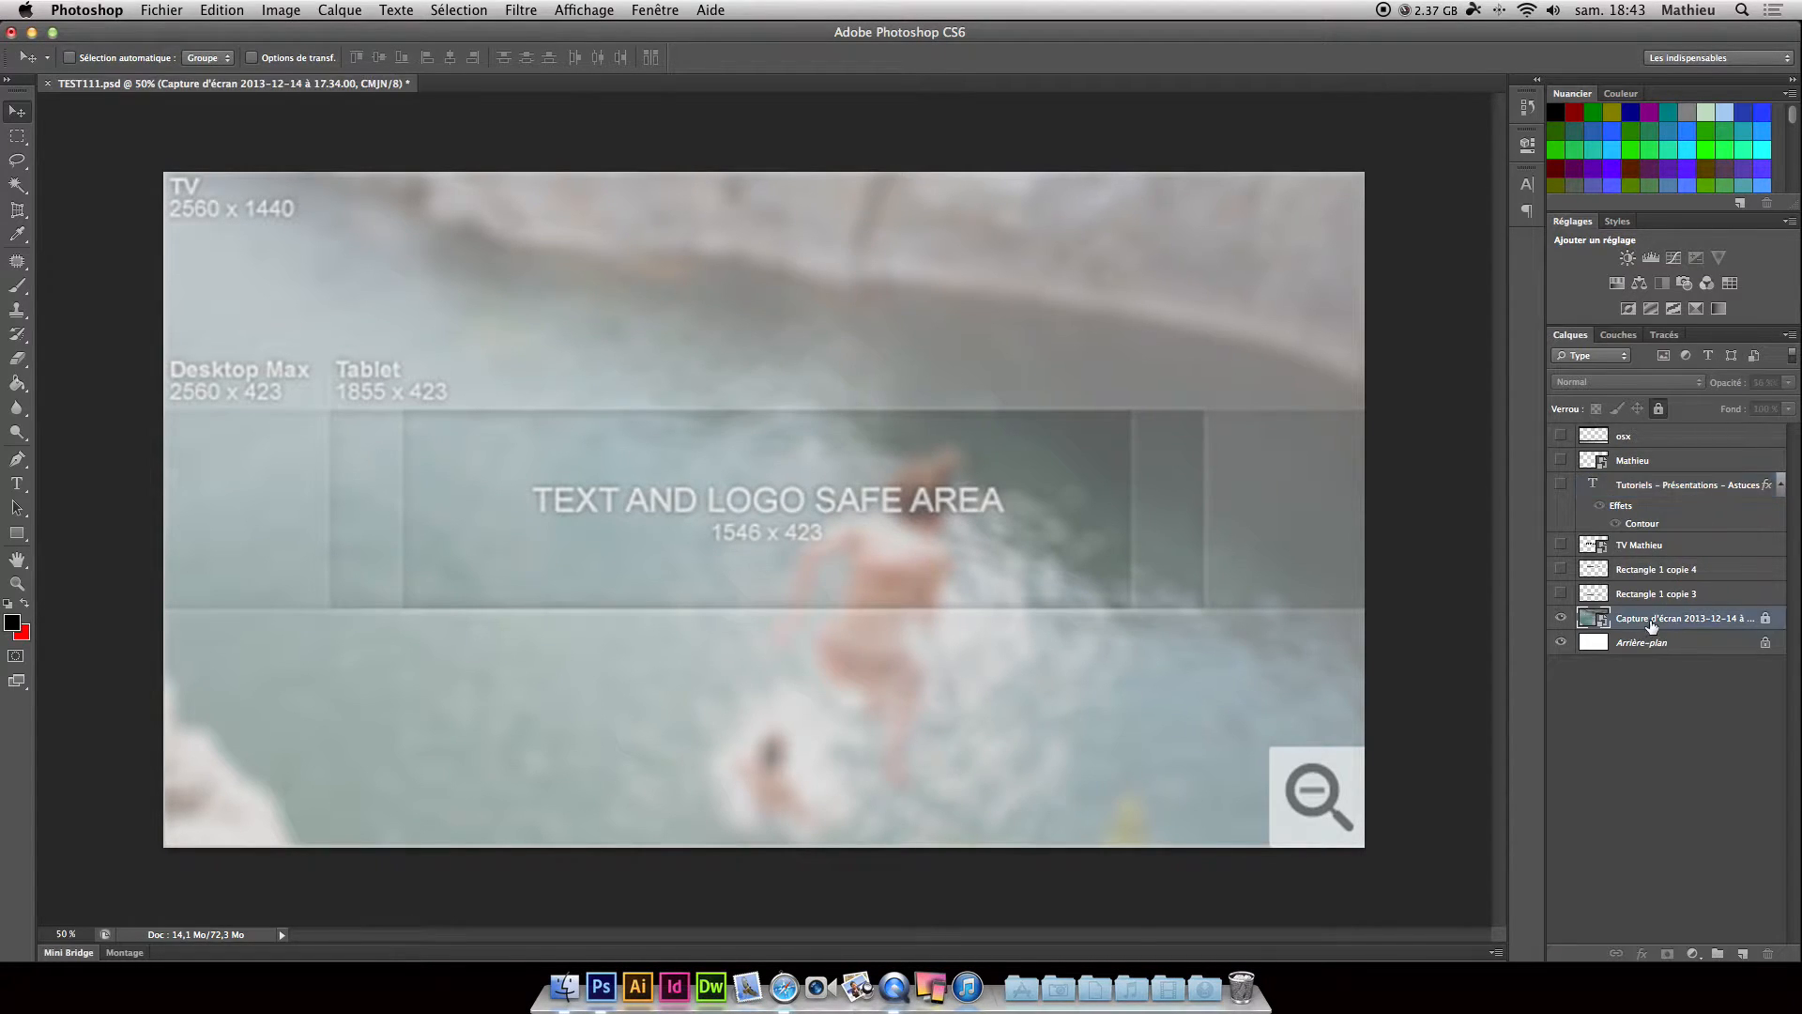
left_click(1766, 622)
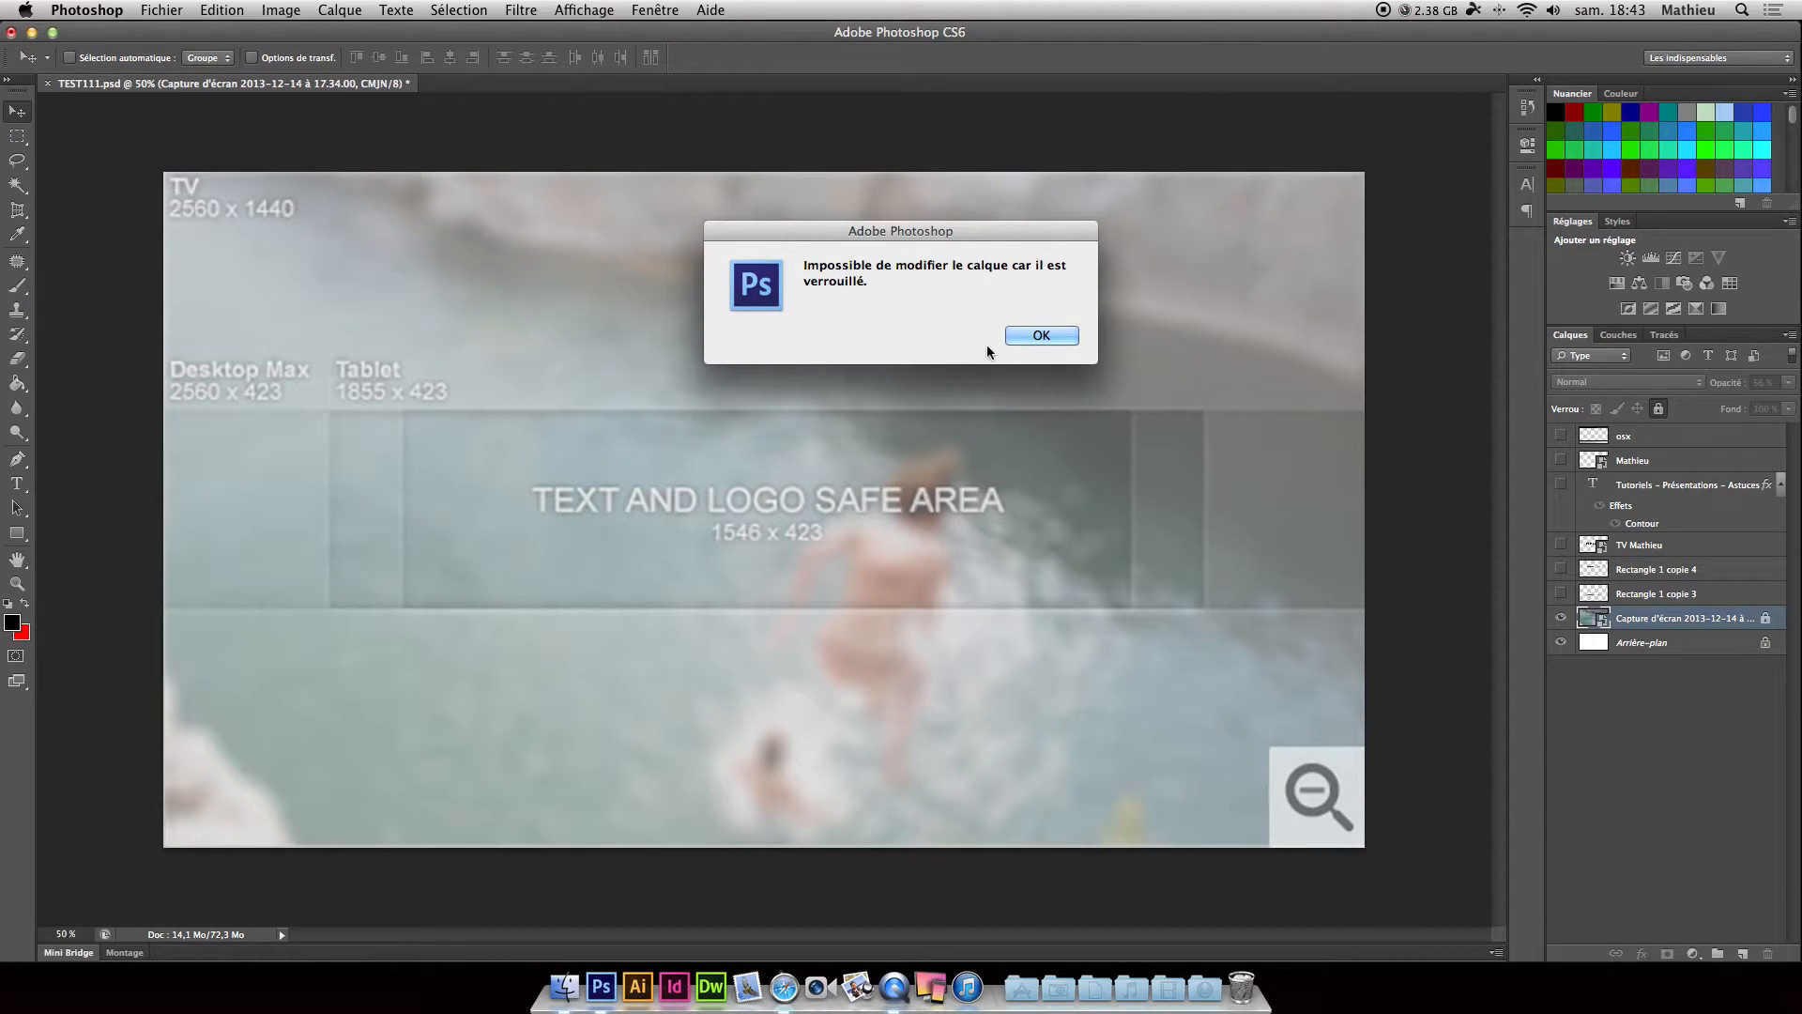
left_click(1040, 335)
left_click(1659, 411)
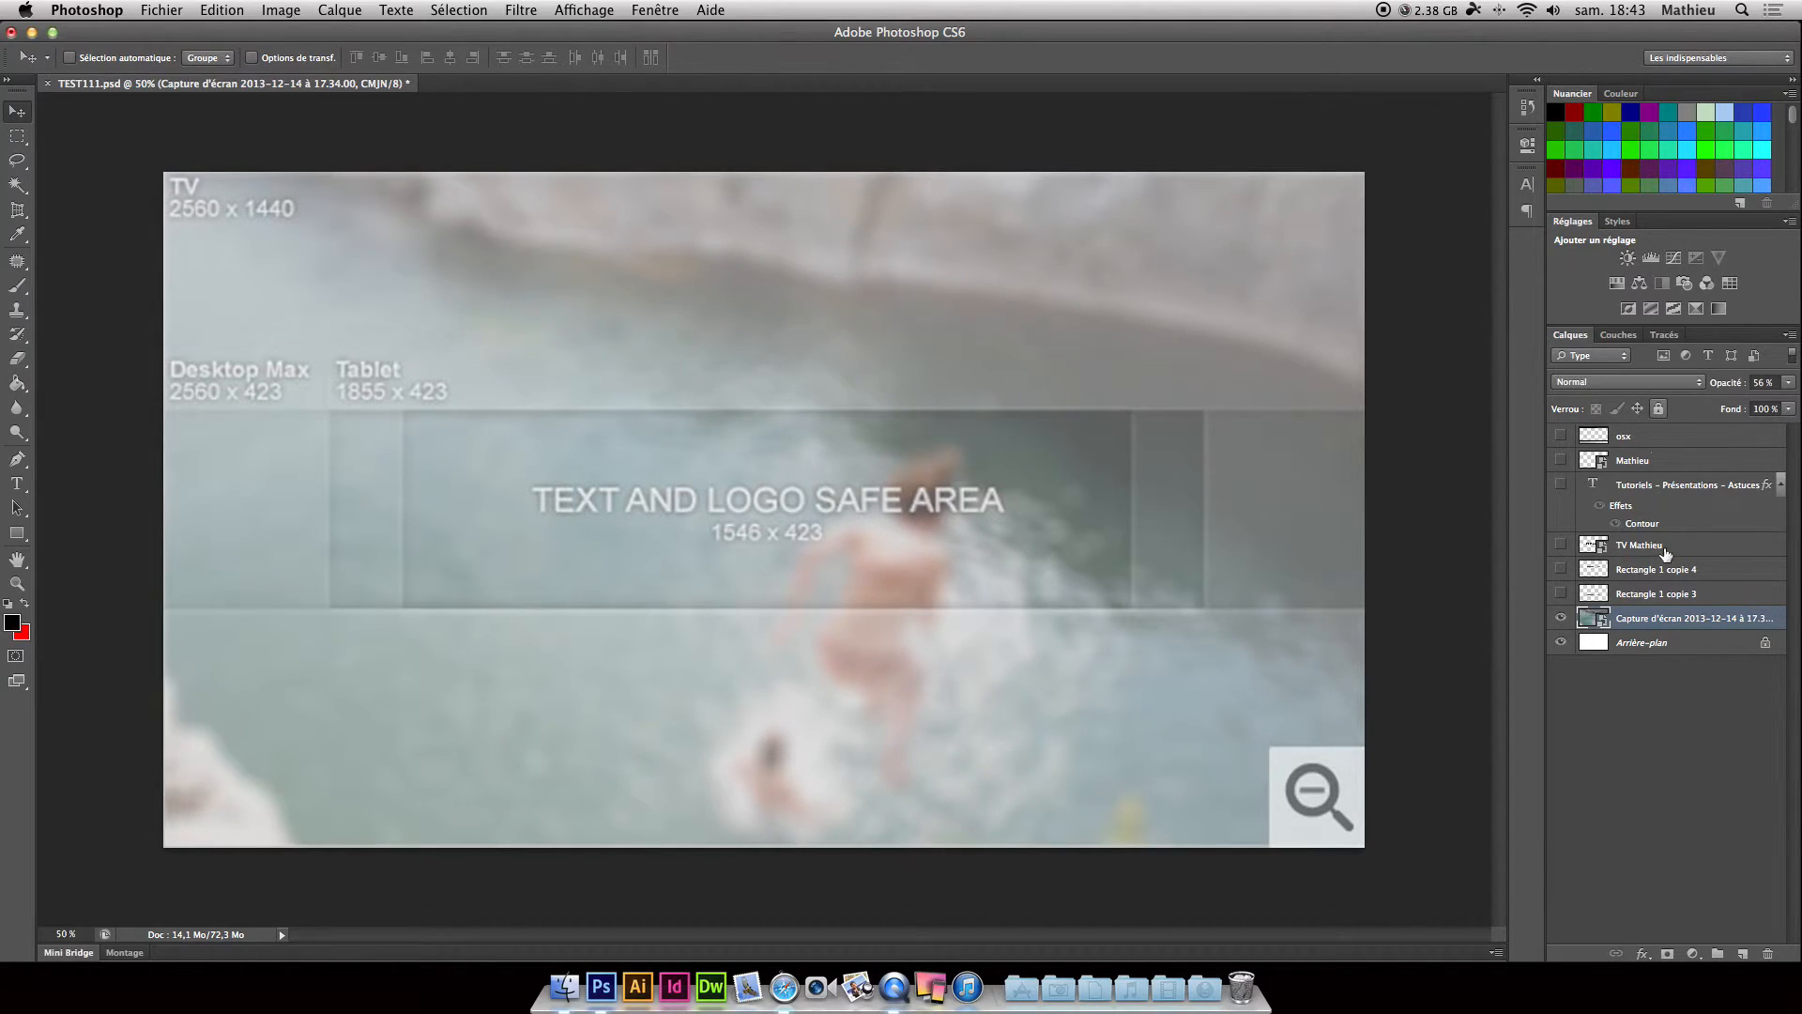
Set the template screenshot layer's opacity to 59% and lock the layer.
left_click(1677, 646)
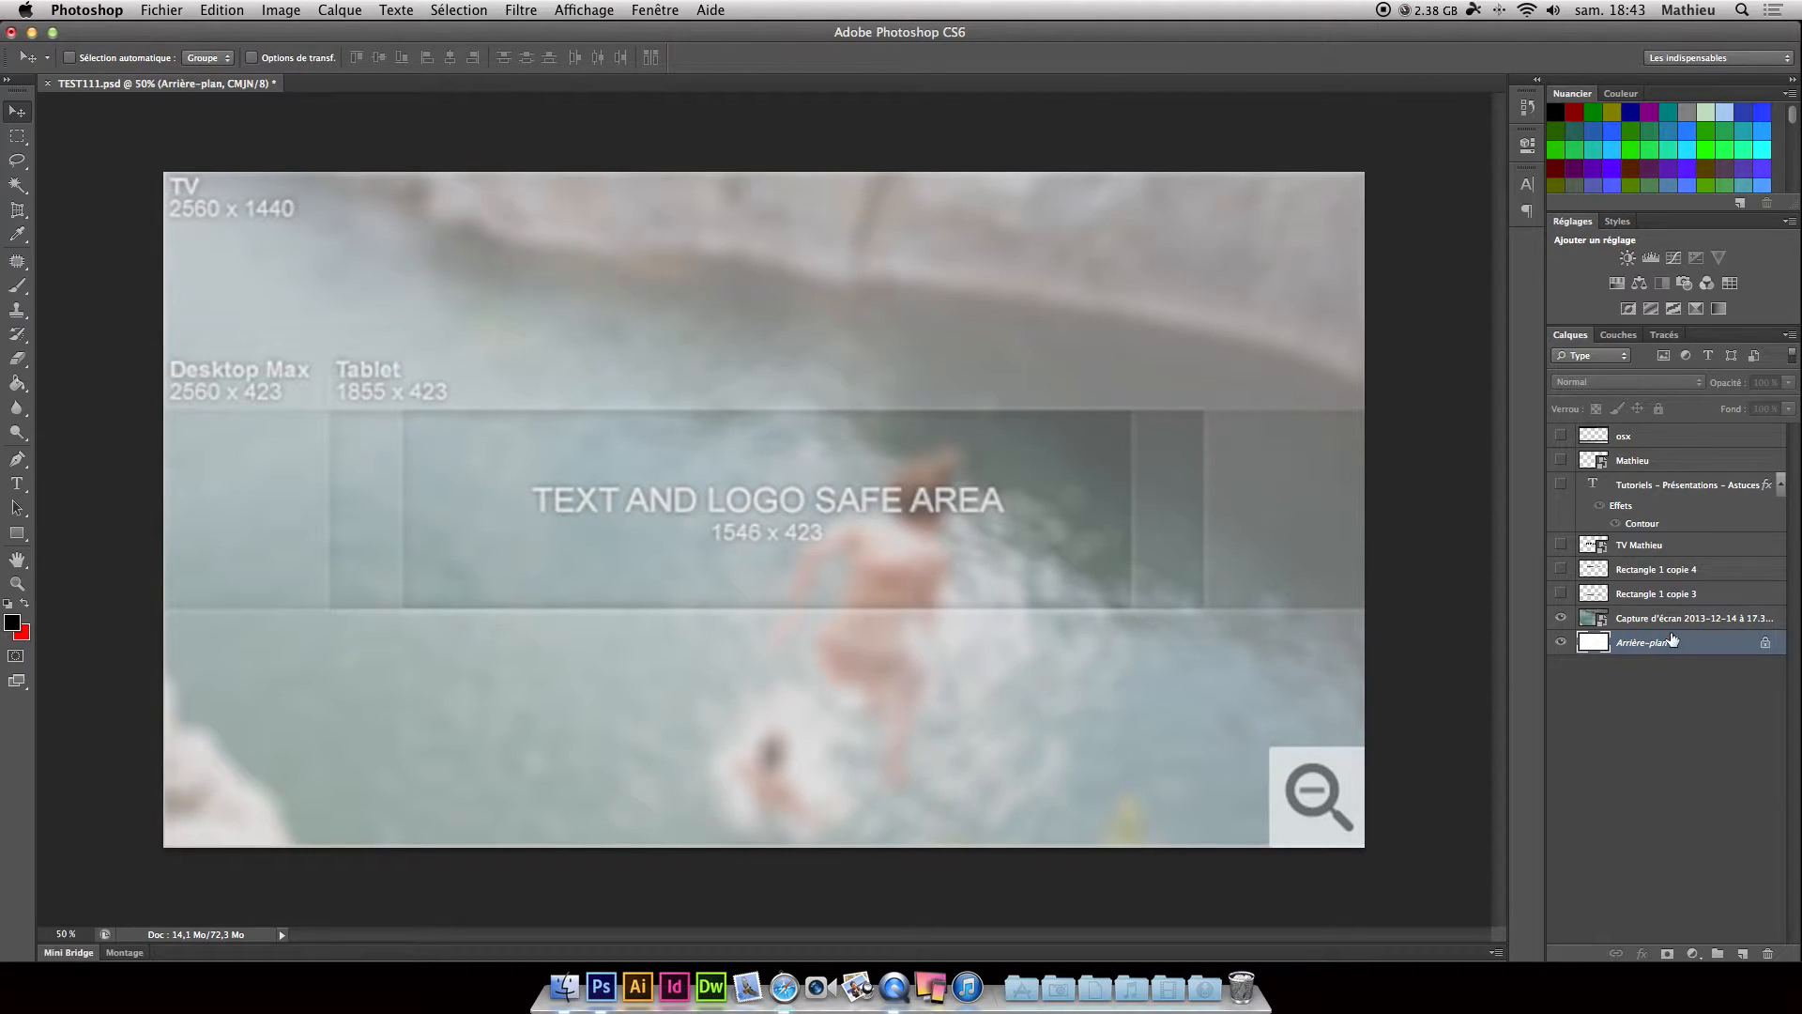
left_click(1682, 629)
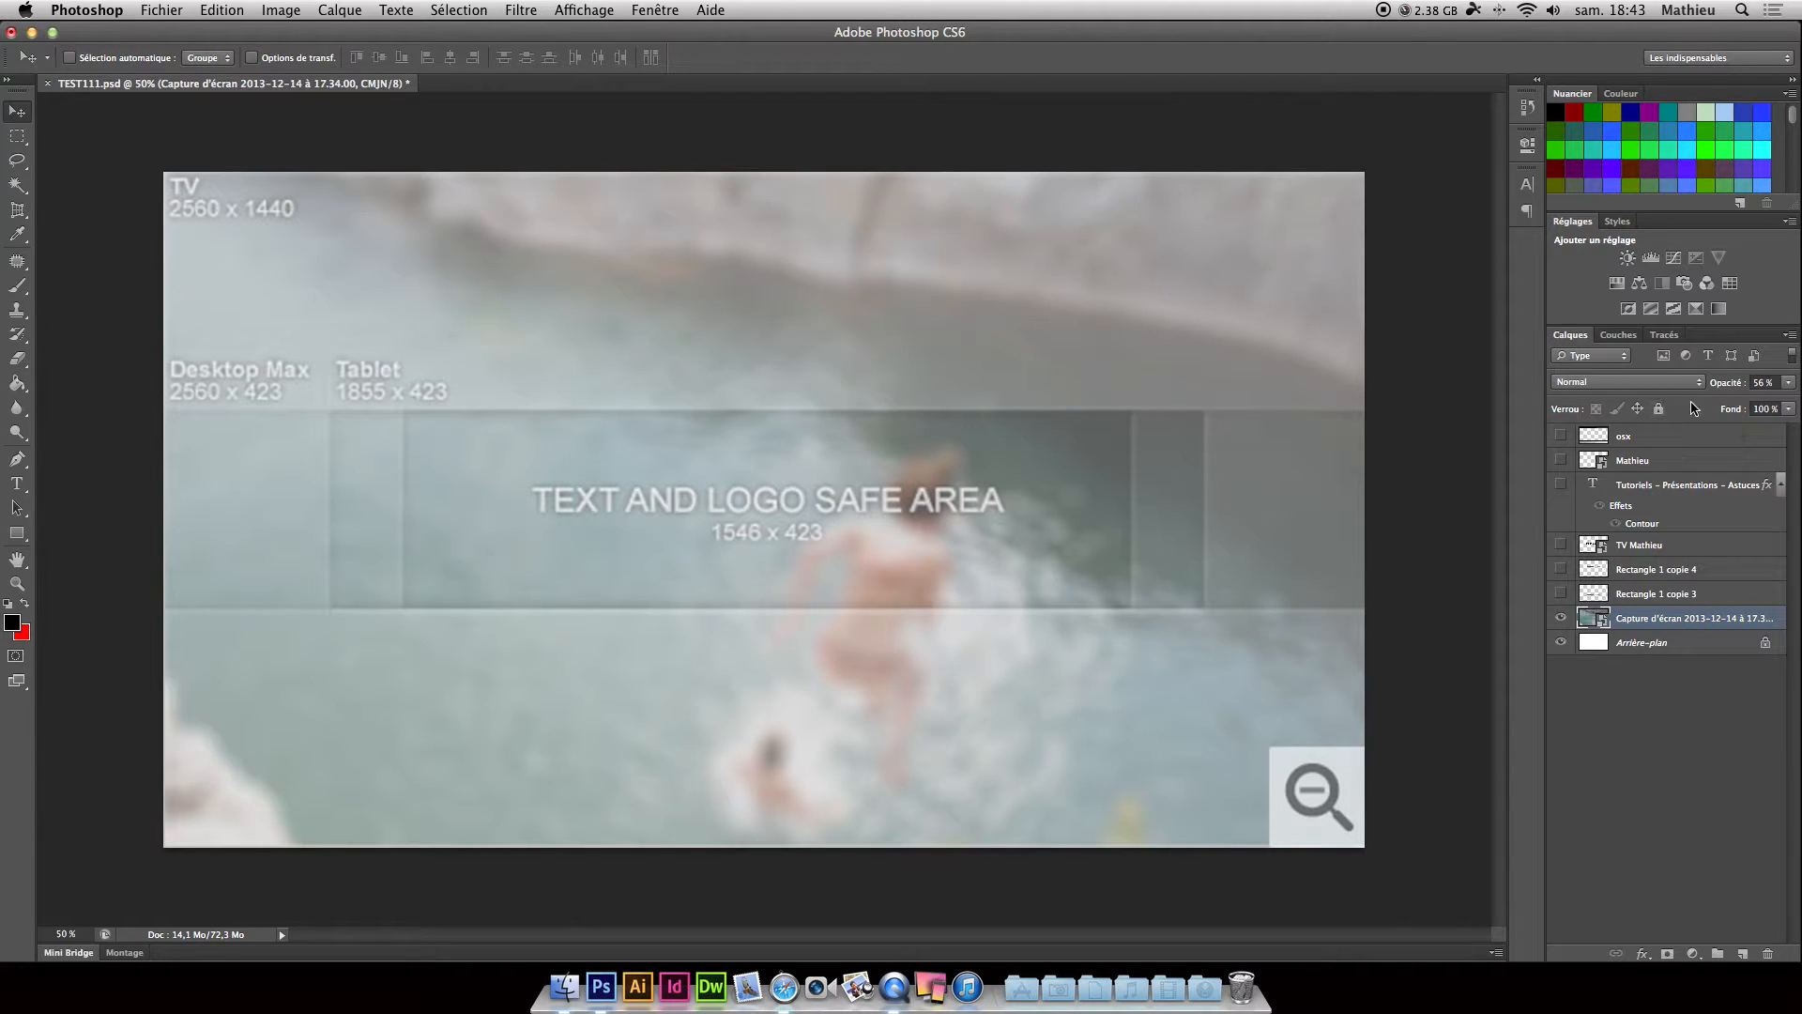
left_click(1787, 384)
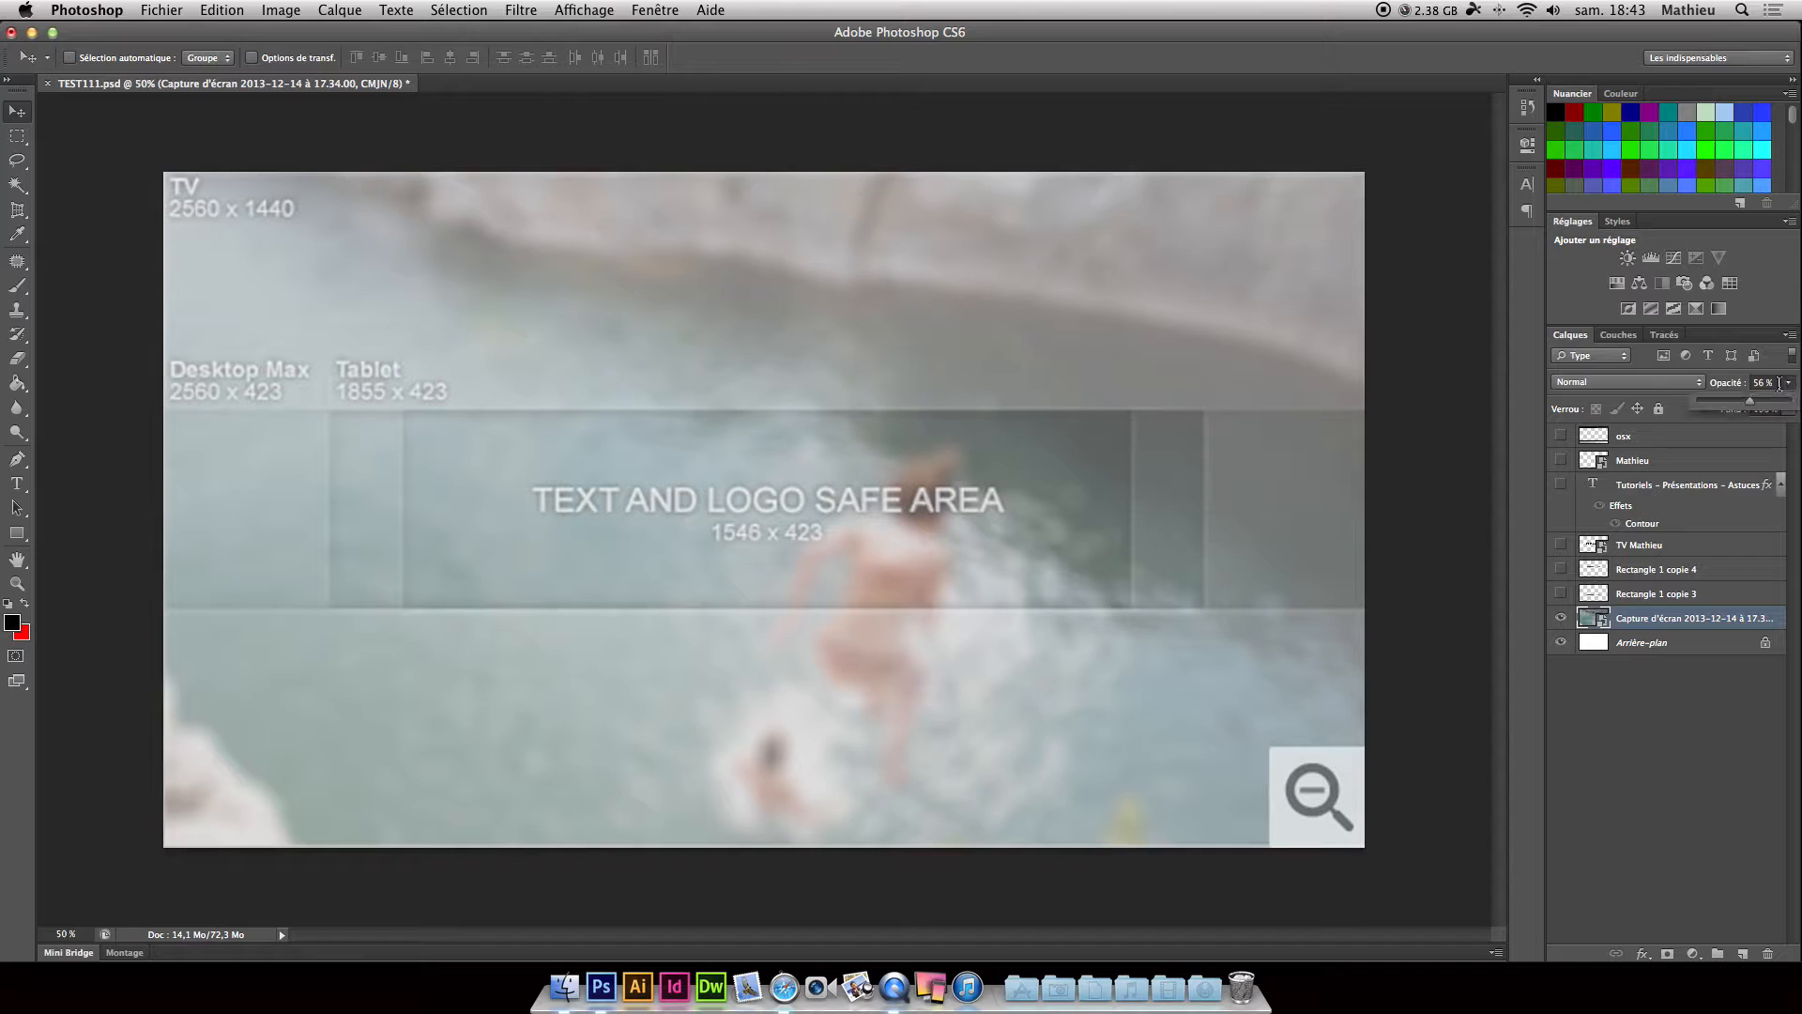
mouse_move(1751, 404)
left_mouse_down()
mouse_move(1770, 404)
mouse_move(1754, 403)
left_mouse_up()
left_click(1784, 392)
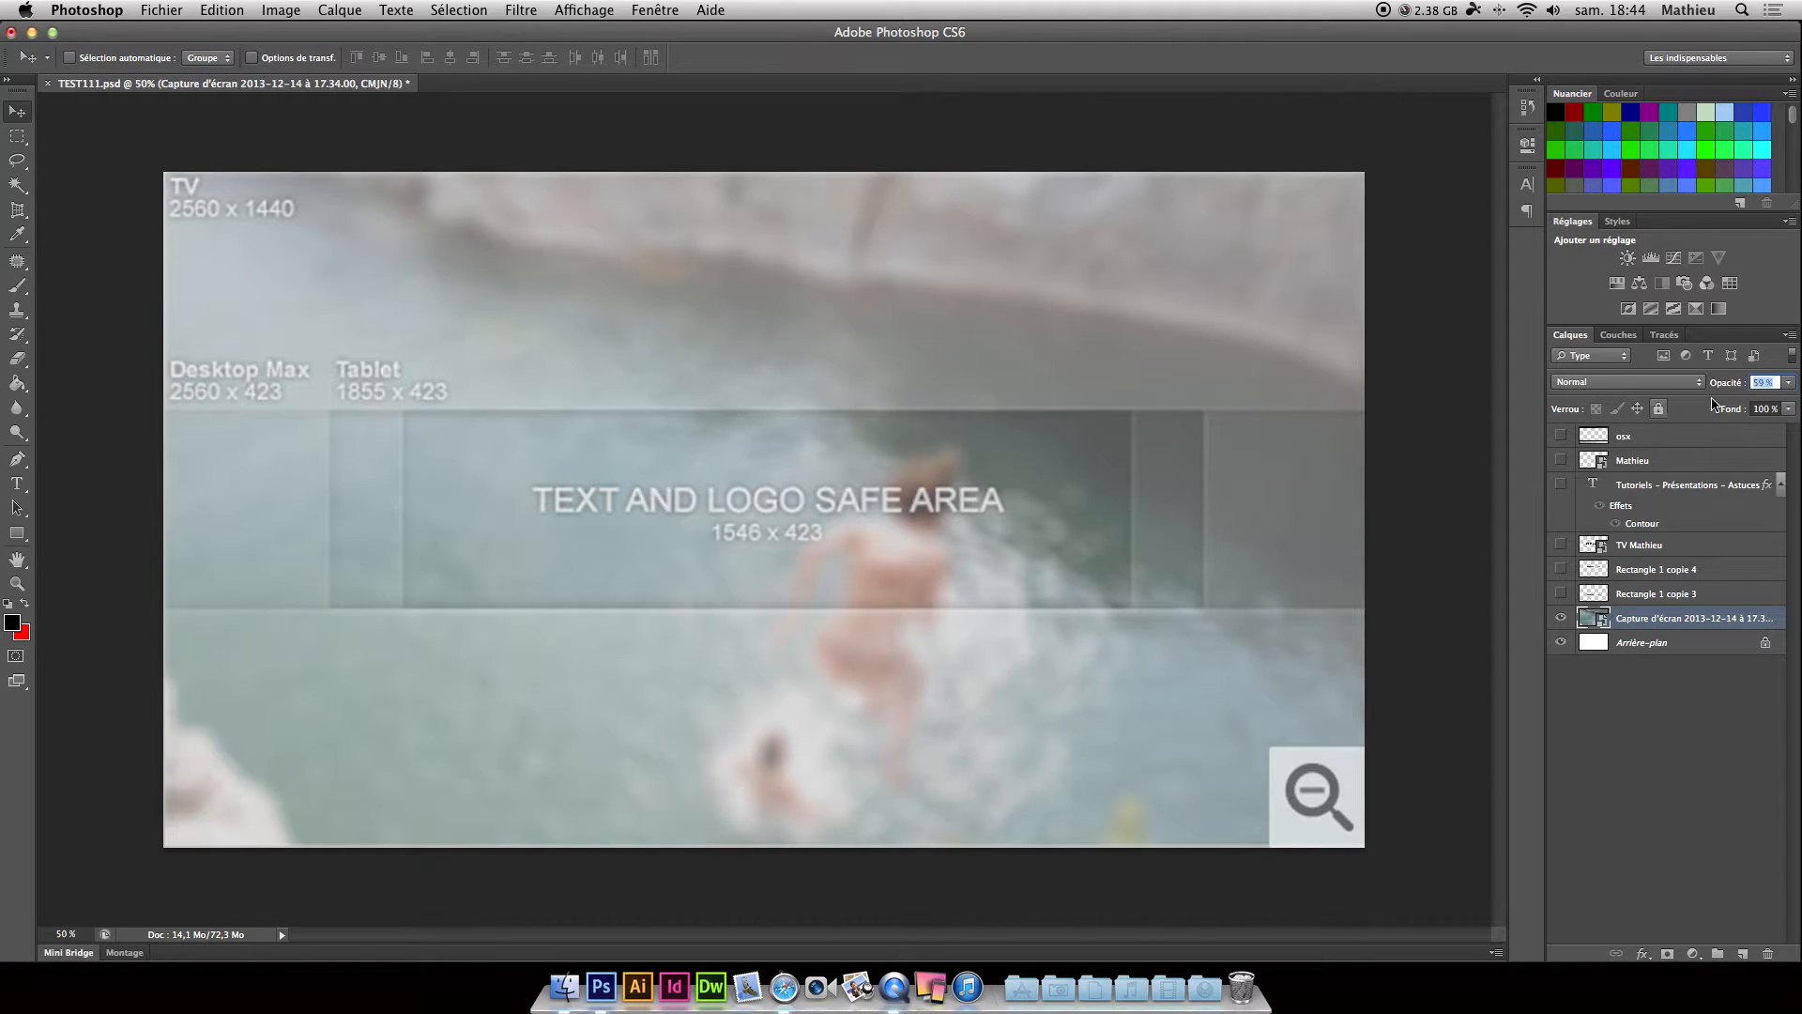
left_click(1659, 409)
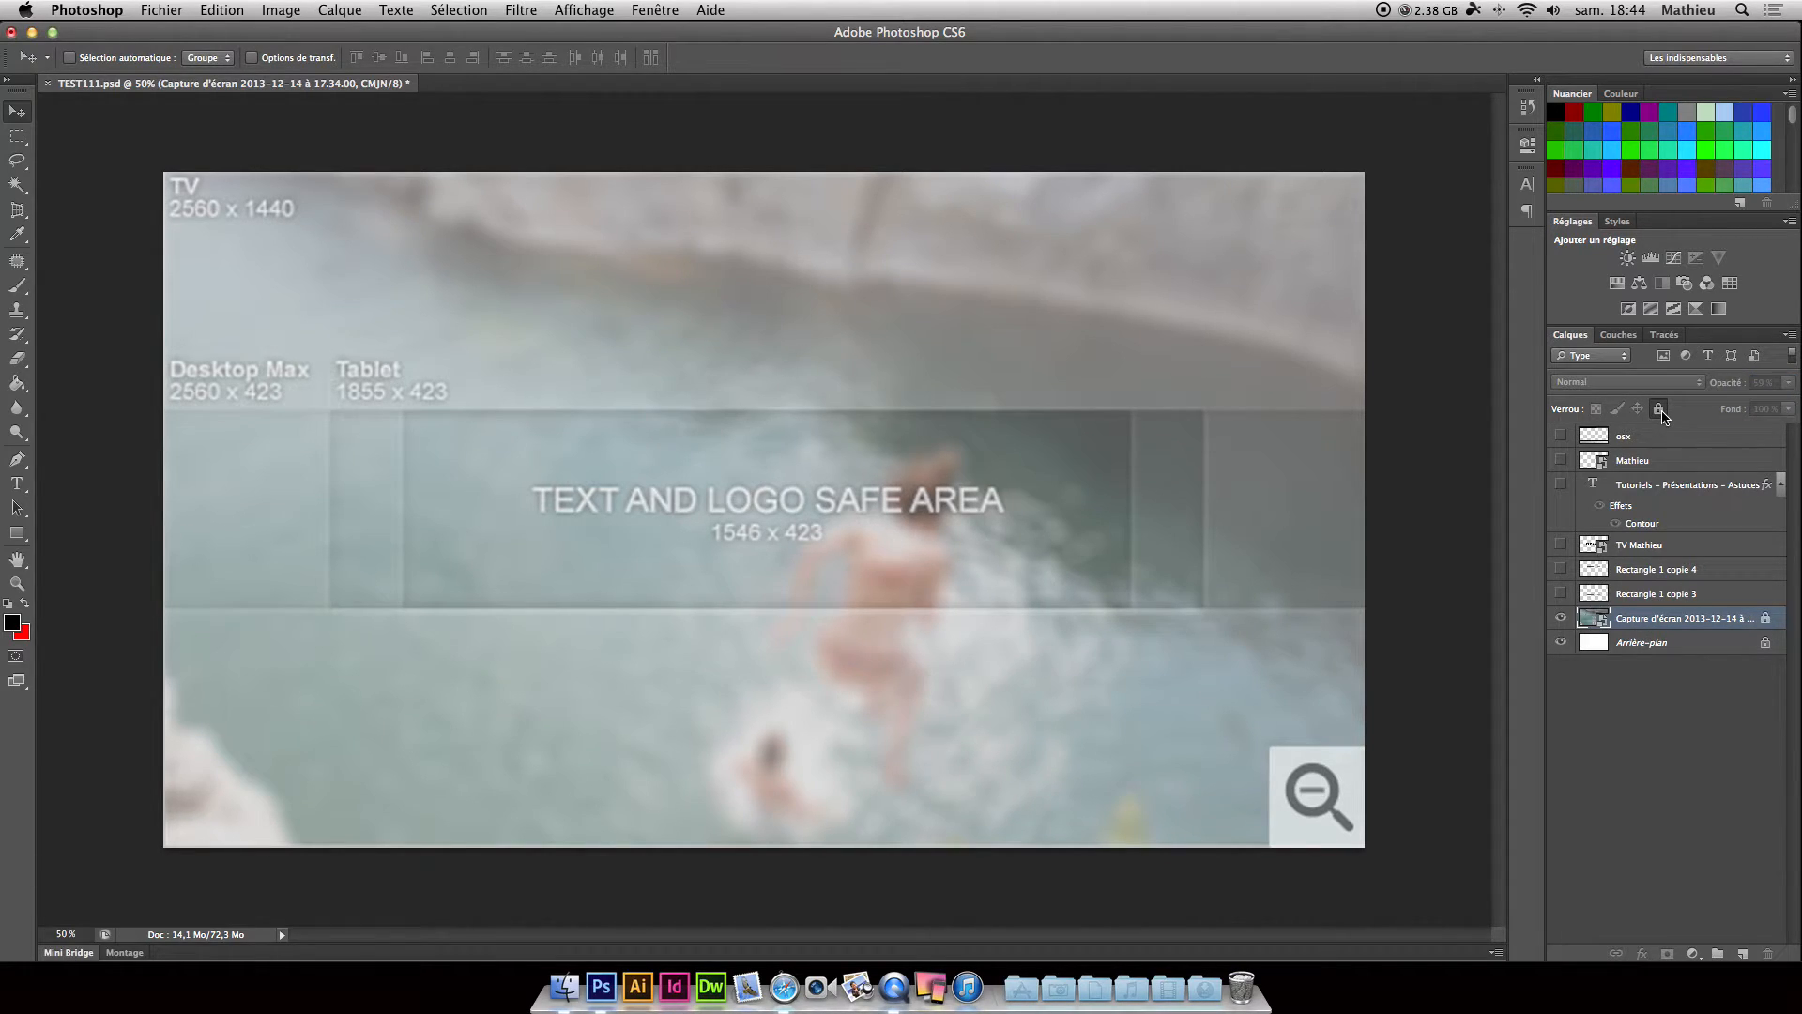
Show the two coloured stripe layers, the TV Mathieu title, the Tutoriels tagline, the cartoon character and the osx layer.
left_click(1701, 594)
left_click(1562, 594)
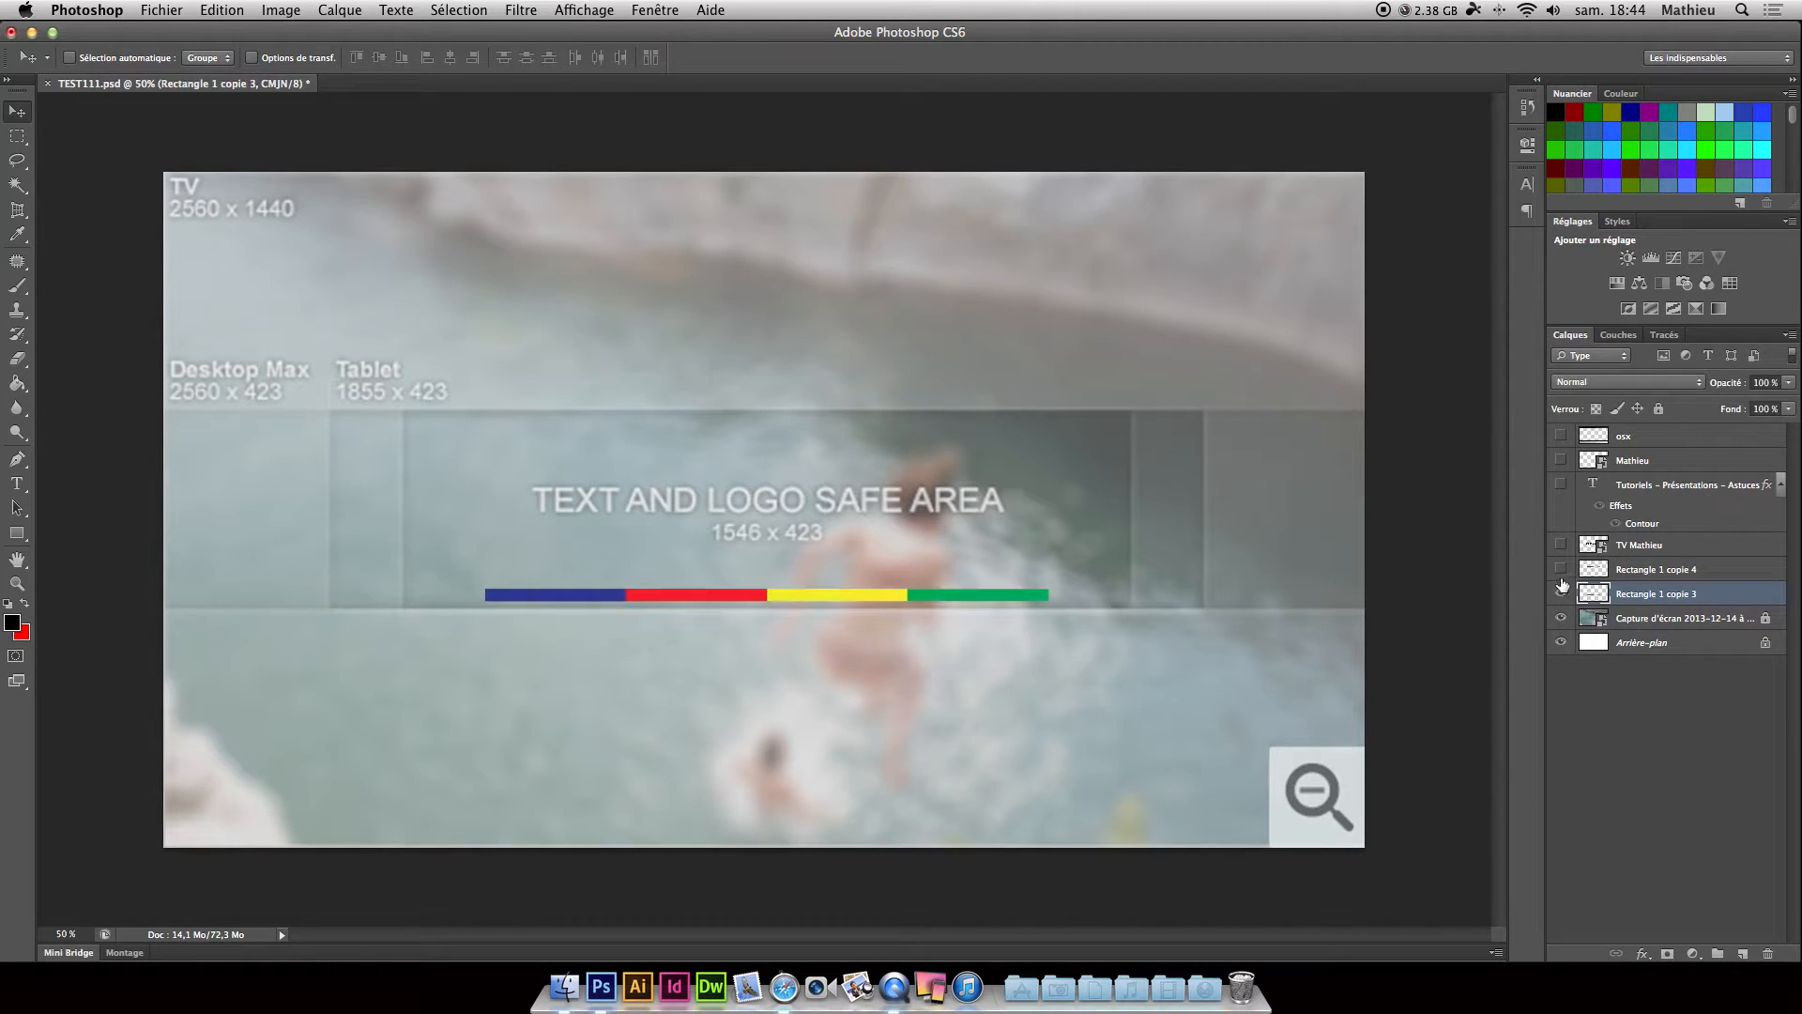
left_click(1563, 569)
left_click(1562, 546)
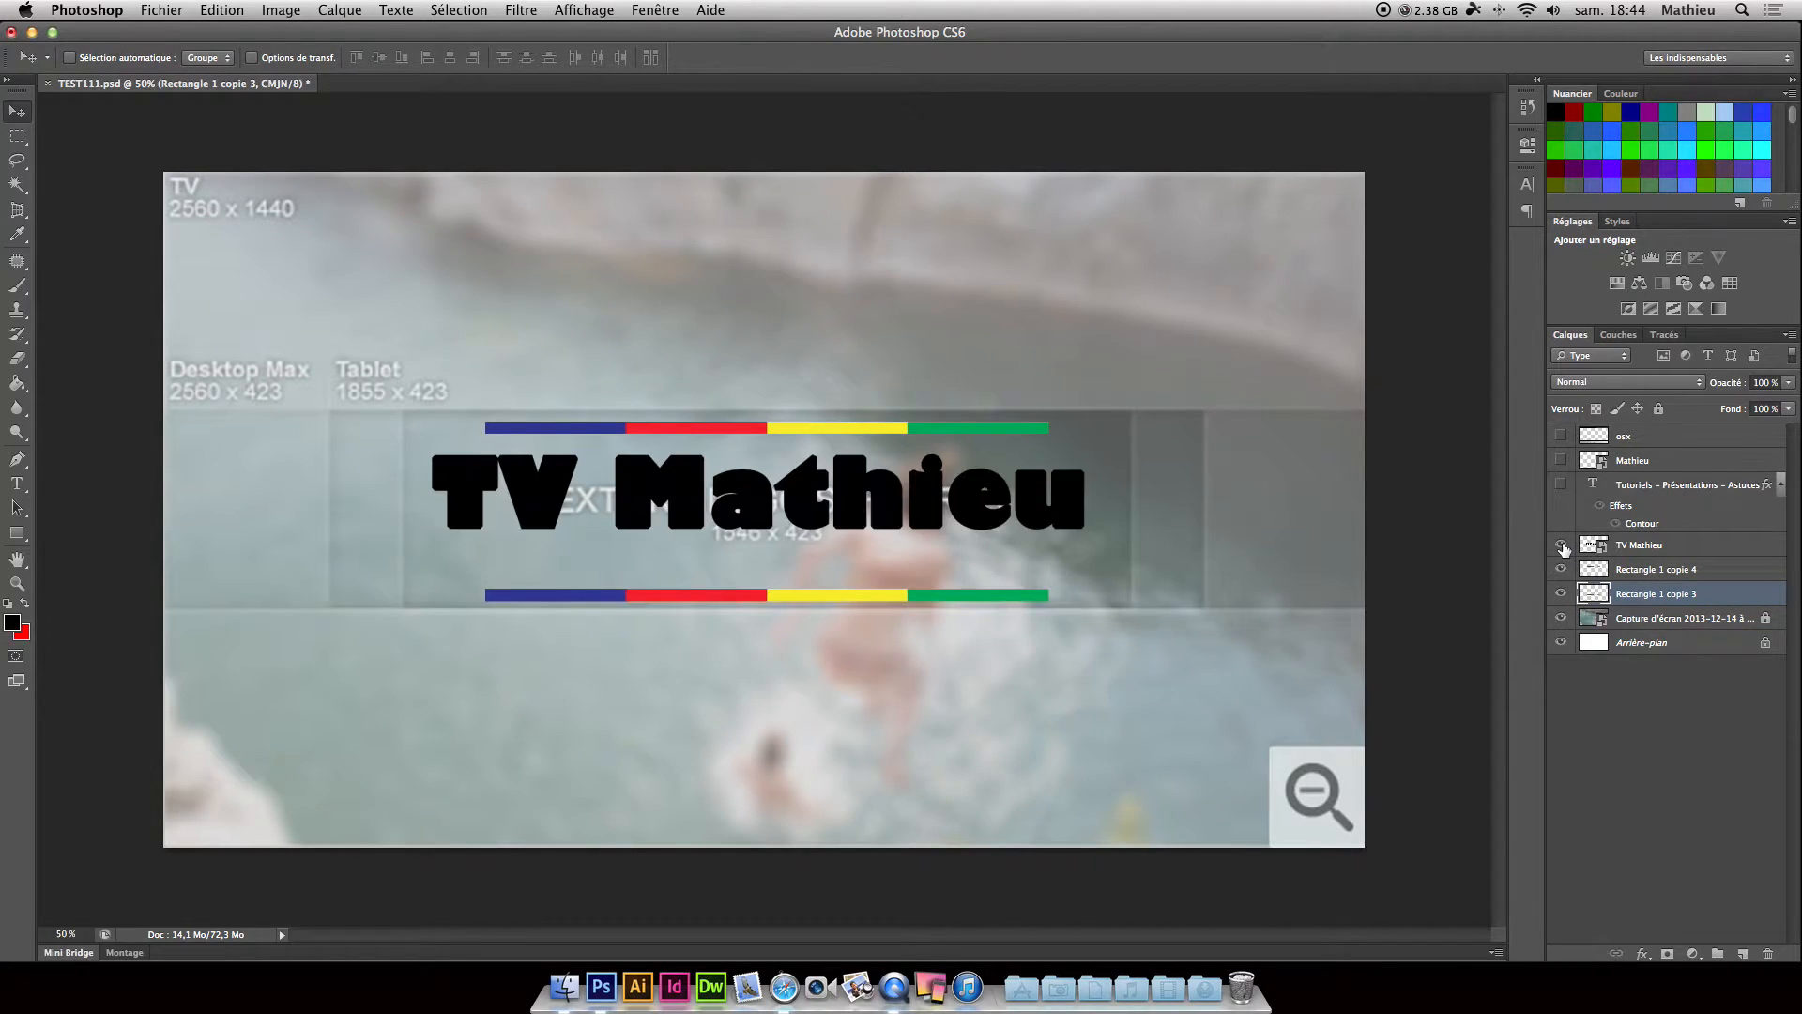
left_click(1562, 485)
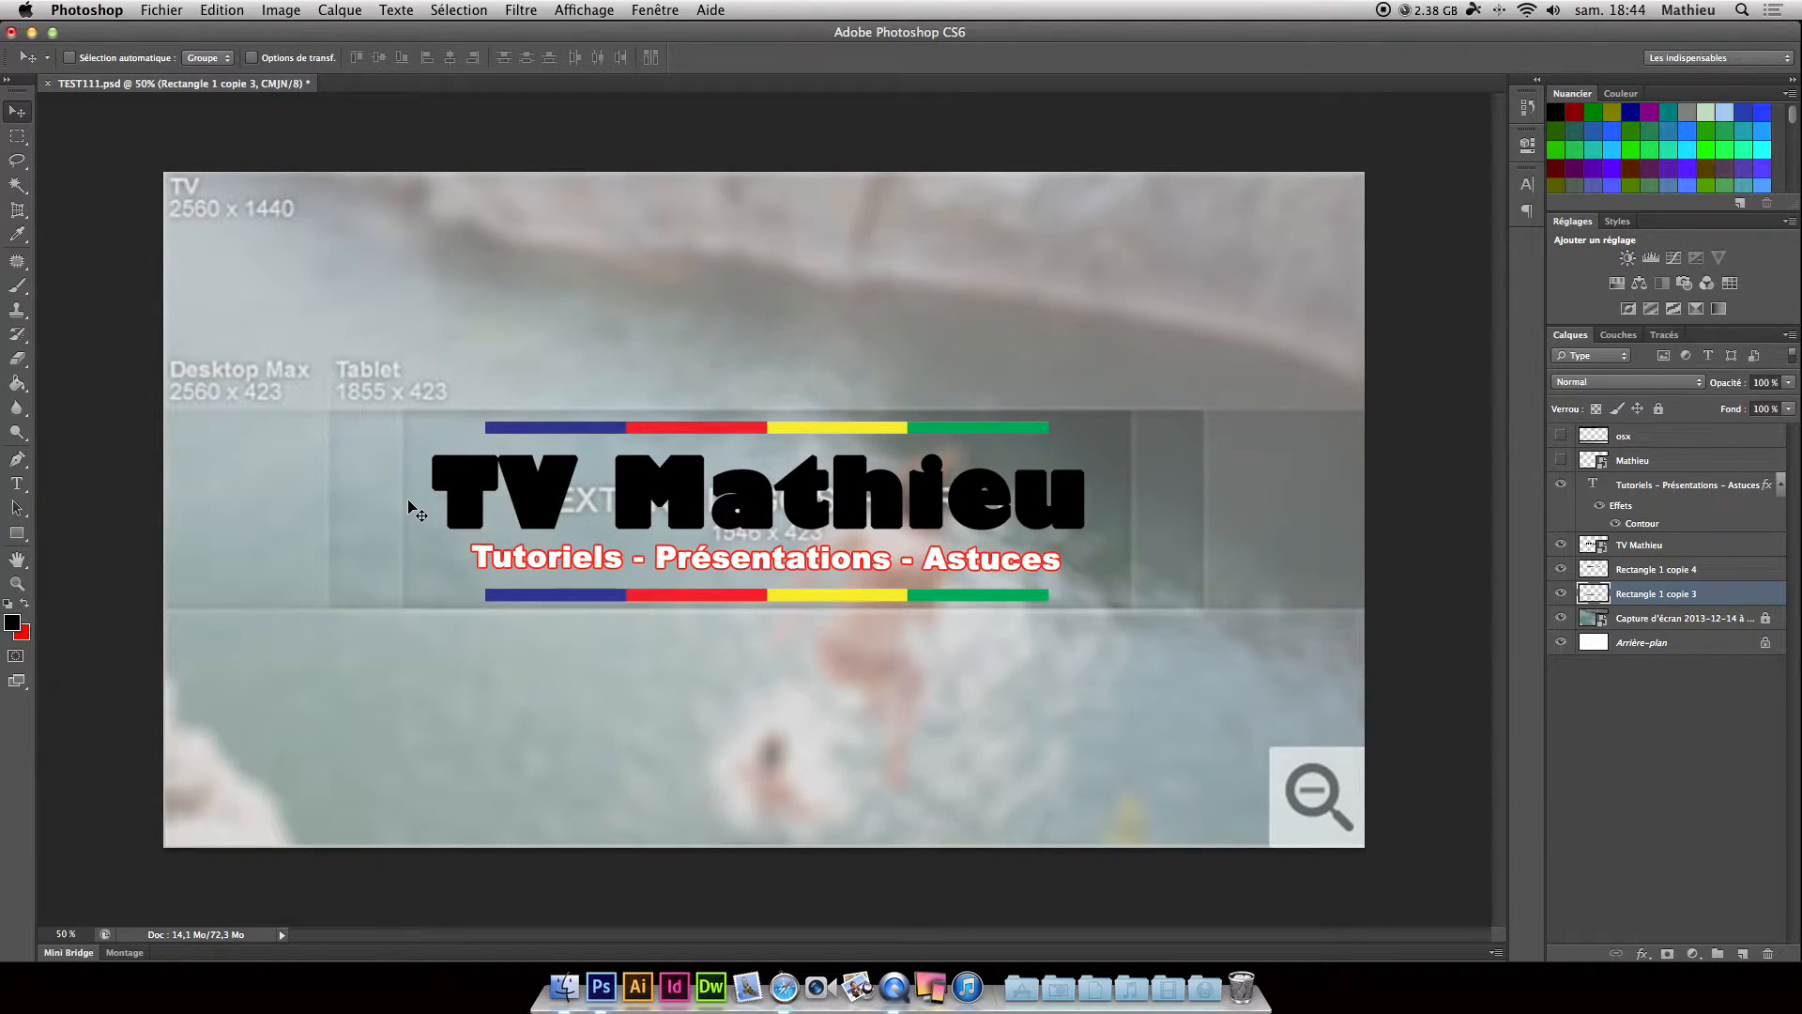
left_click(1561, 460)
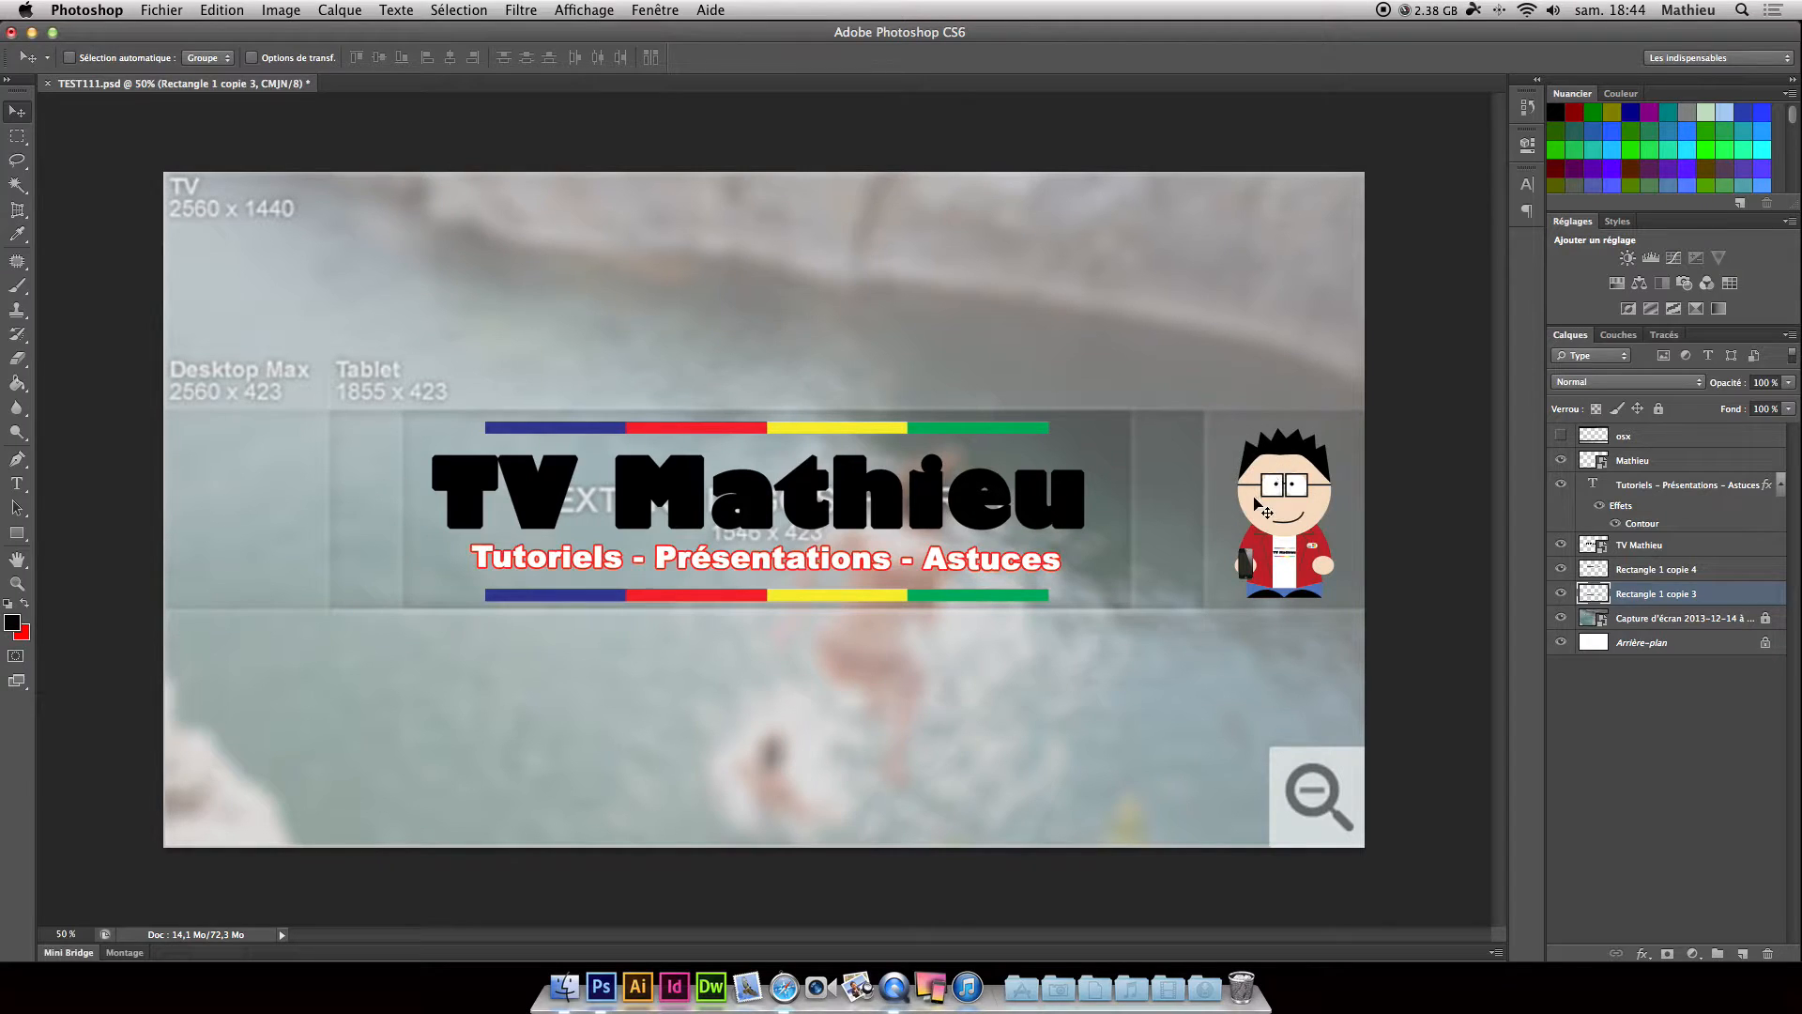
left_click(1560, 437)
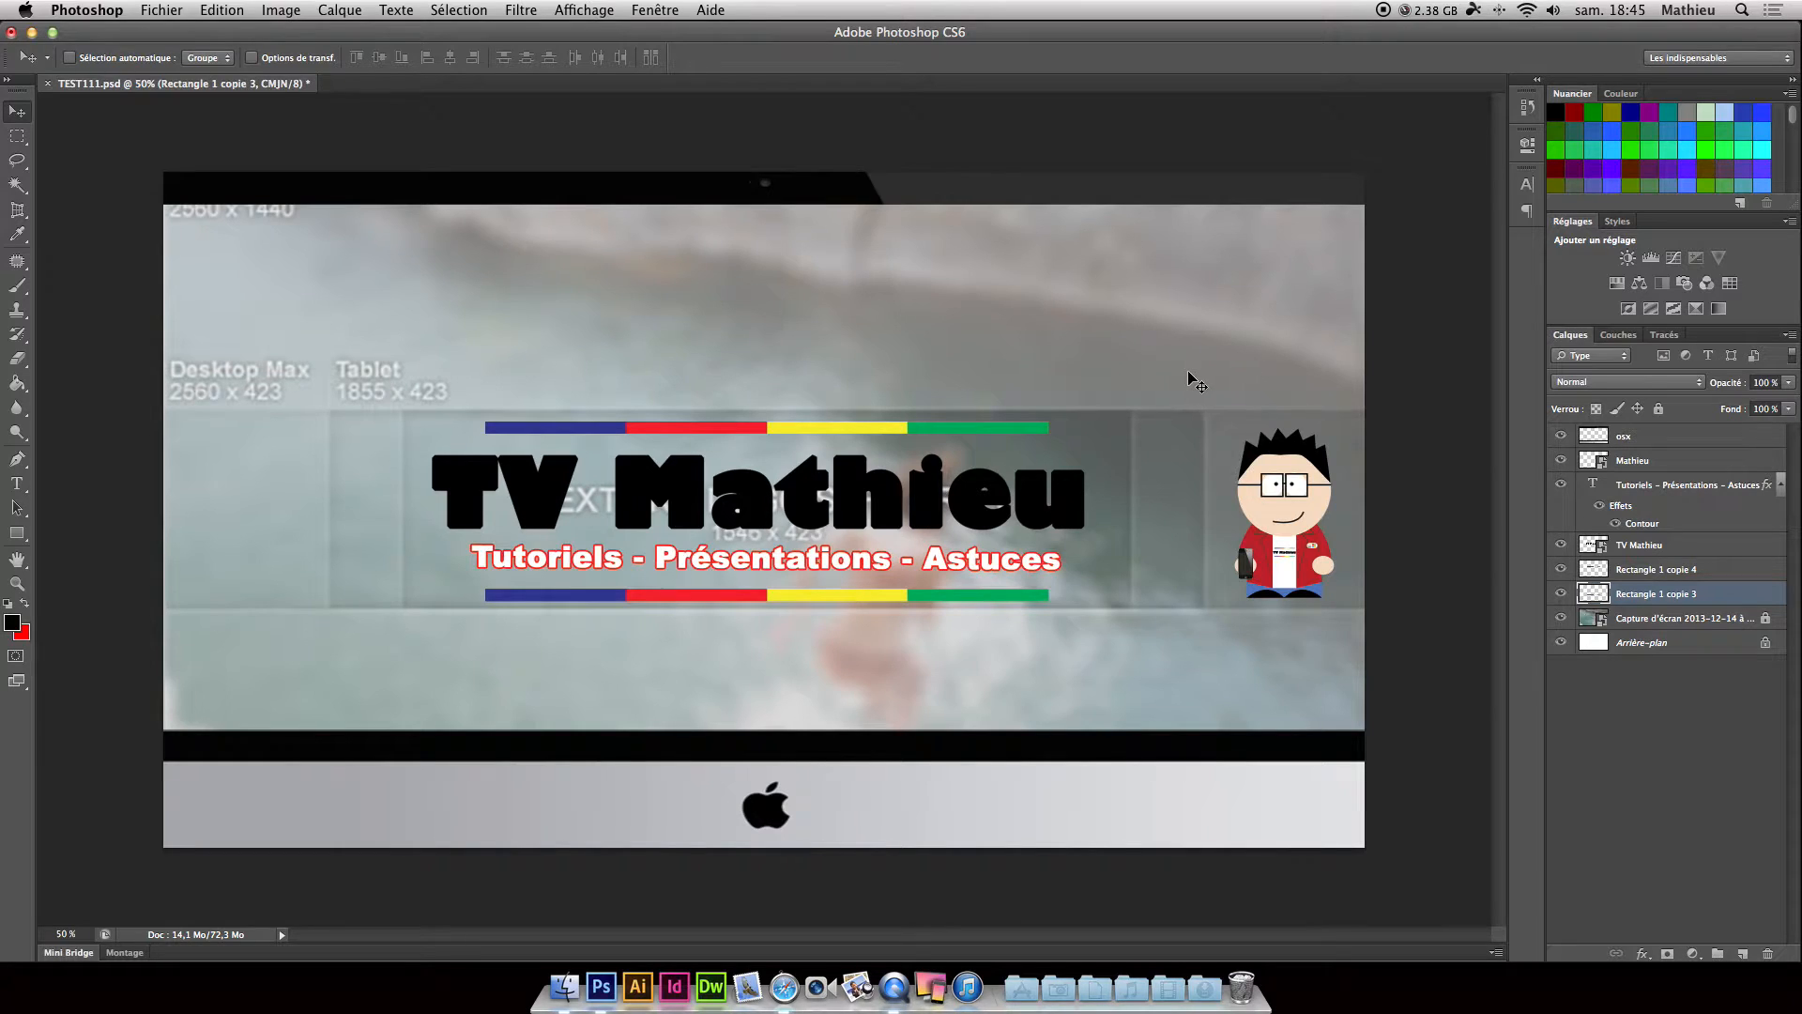
Hide the locked "Capture d'écran 2013-12-14" template layer.
left_click(1676, 618)
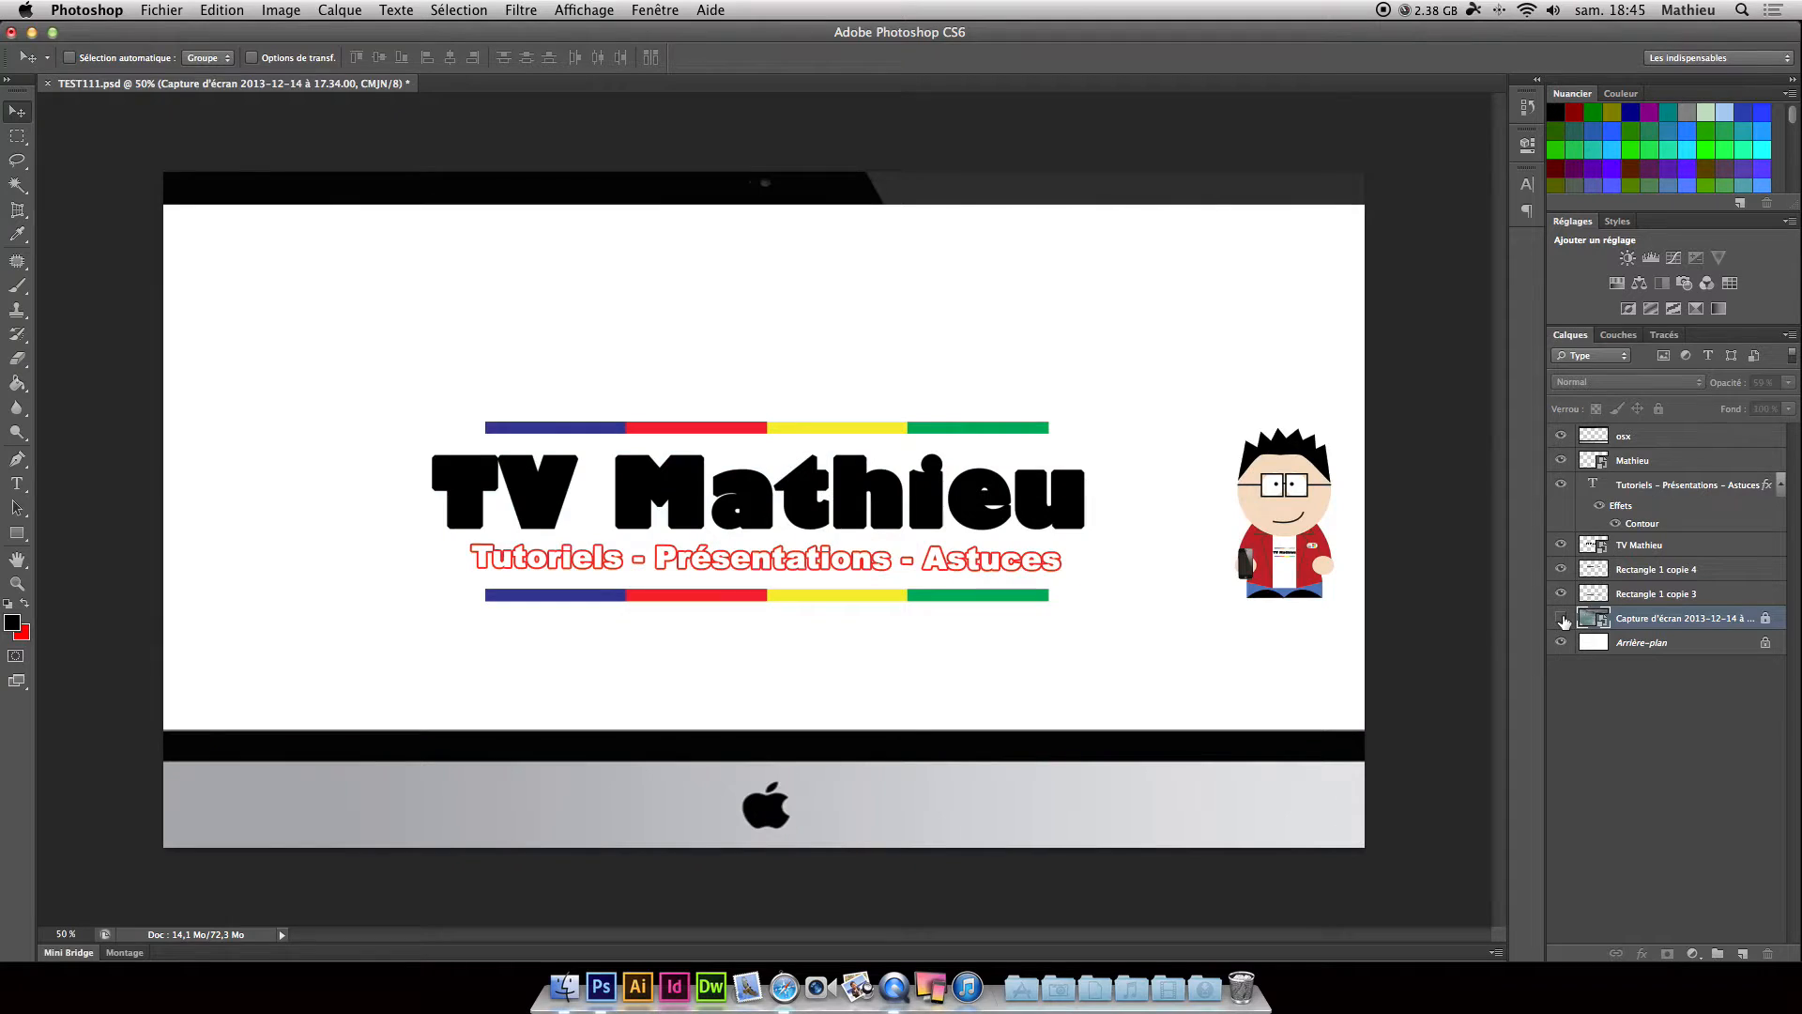
left_click(1563, 619)
Fill the Arrière-plan layer with the Paint Bucket in black, in red, and finally in gray.
left_click(1640, 644)
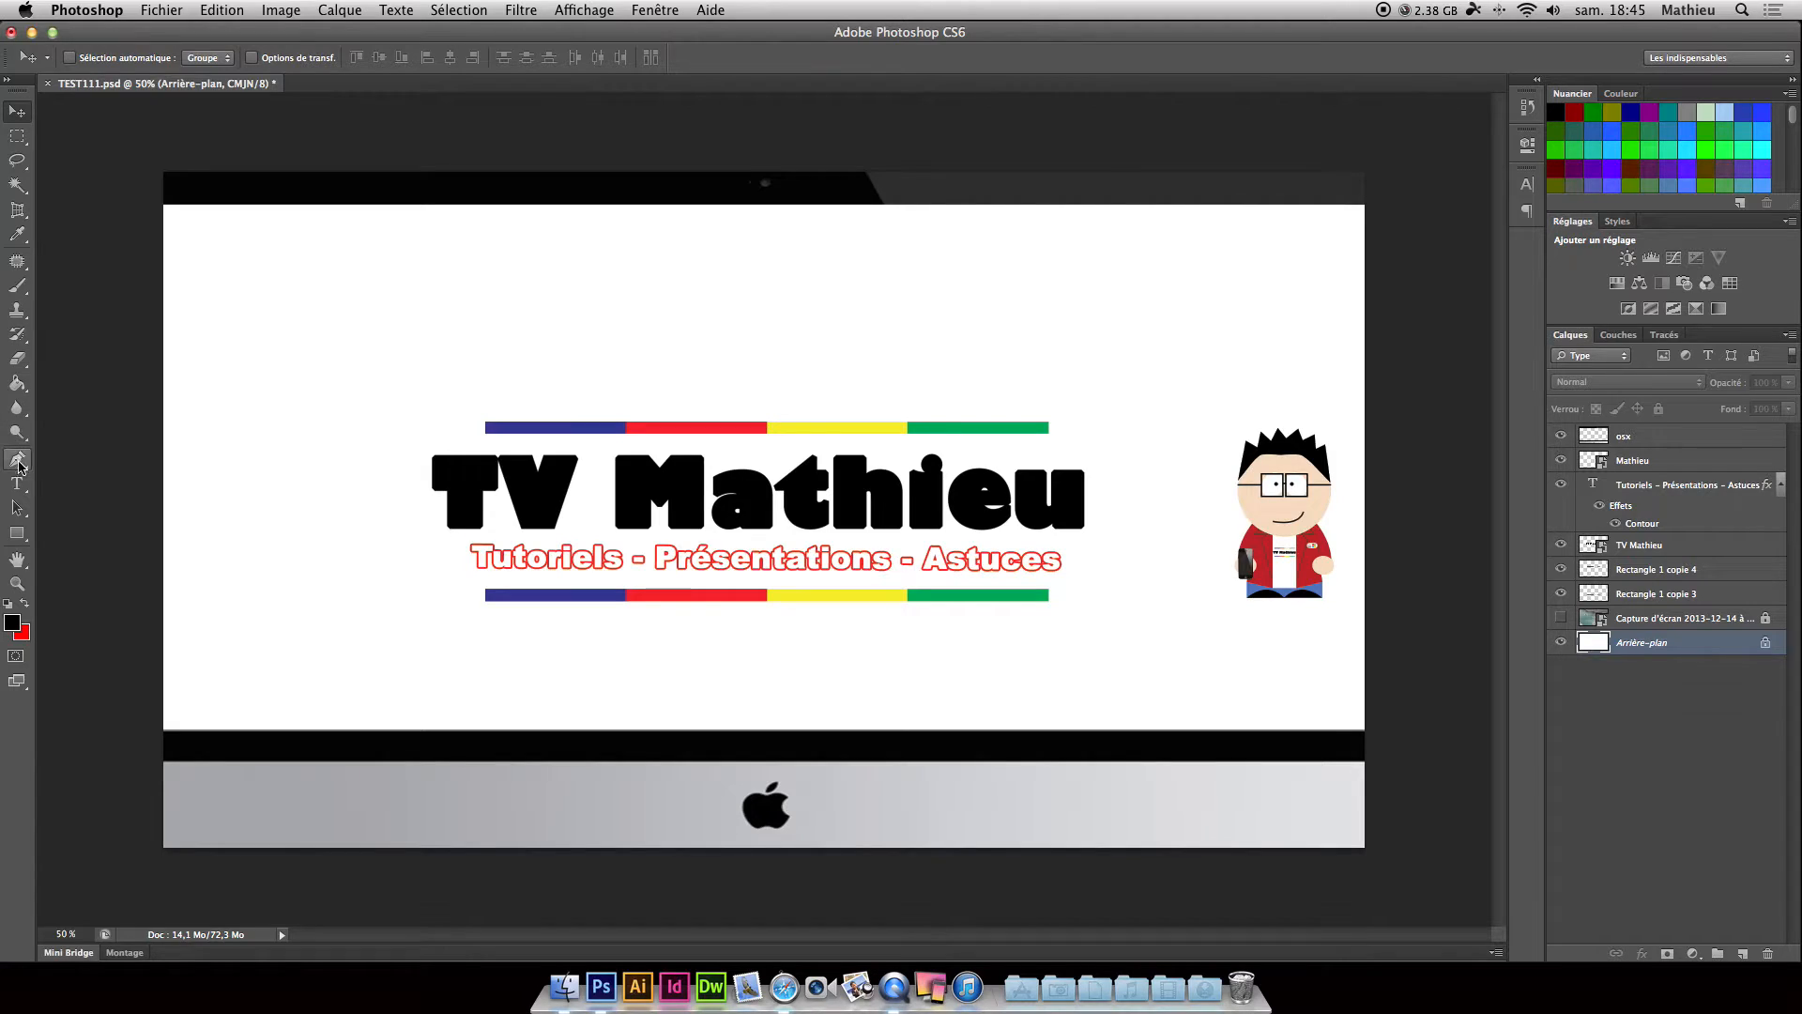
left_click(16, 383)
left_click(243, 401)
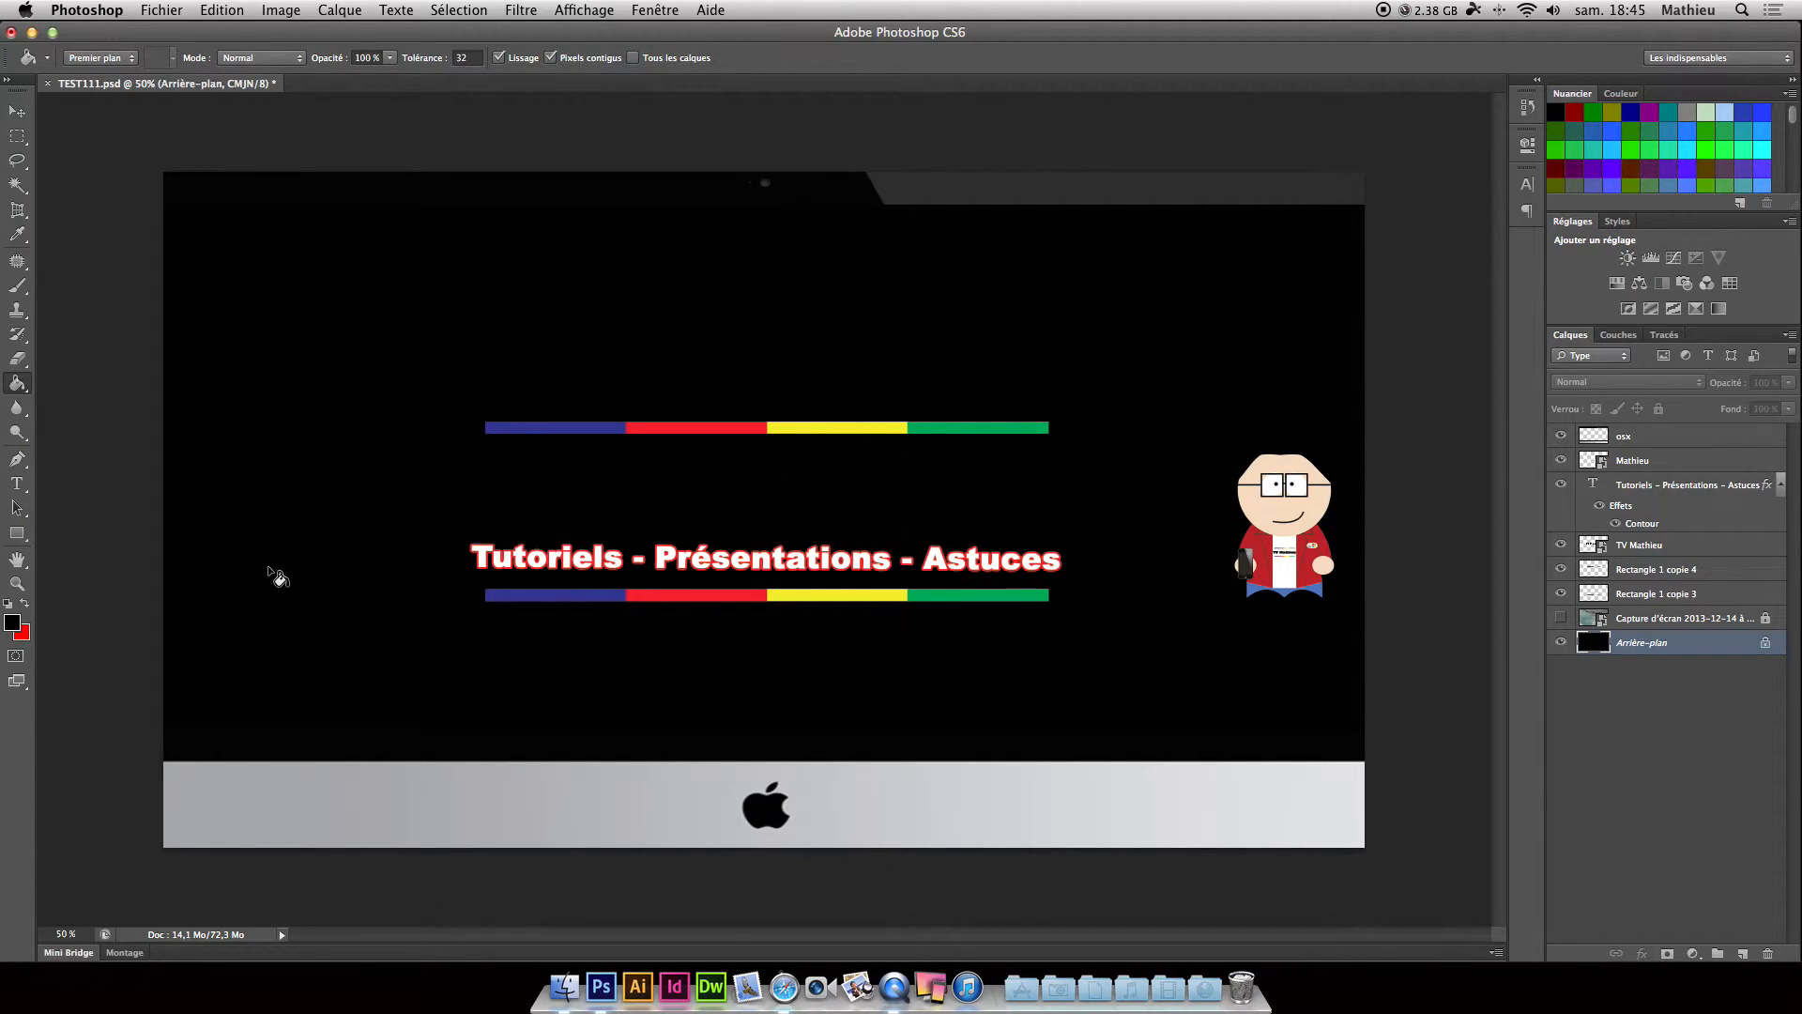
left_click(26, 604)
left_click(547, 388)
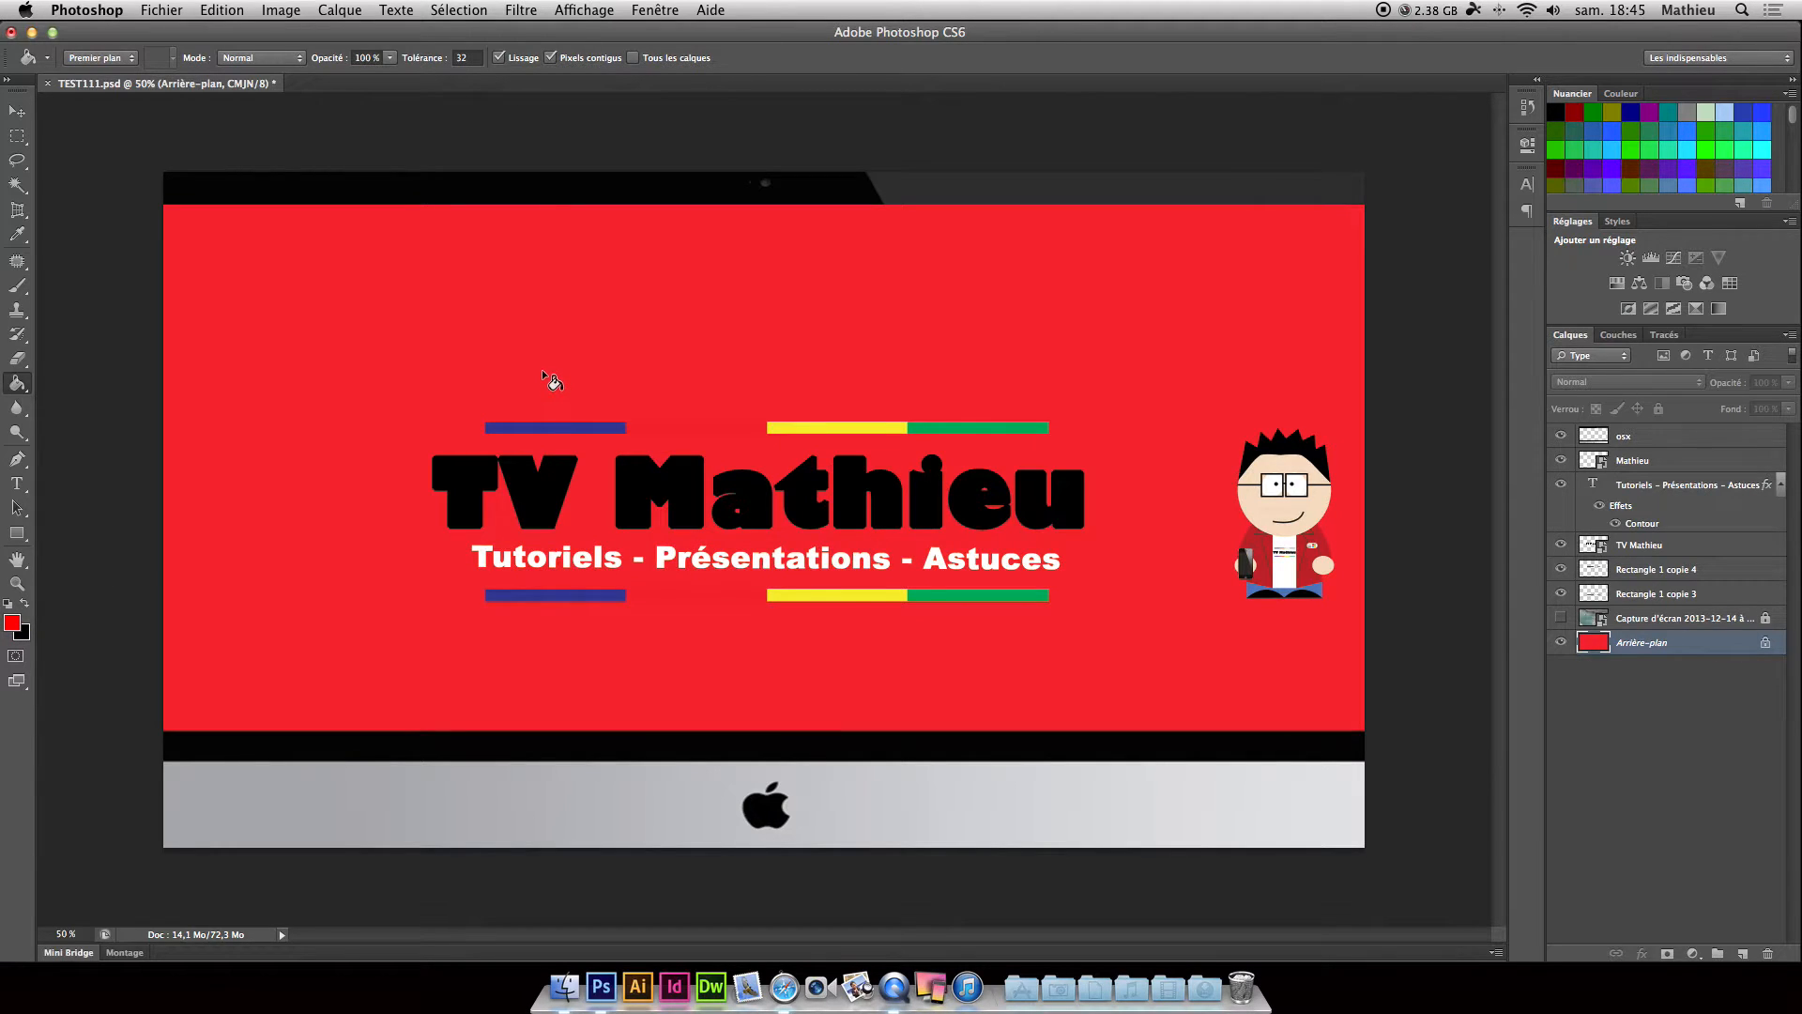
left_click(1690, 113)
left_click(25, 604)
left_click(339, 512)
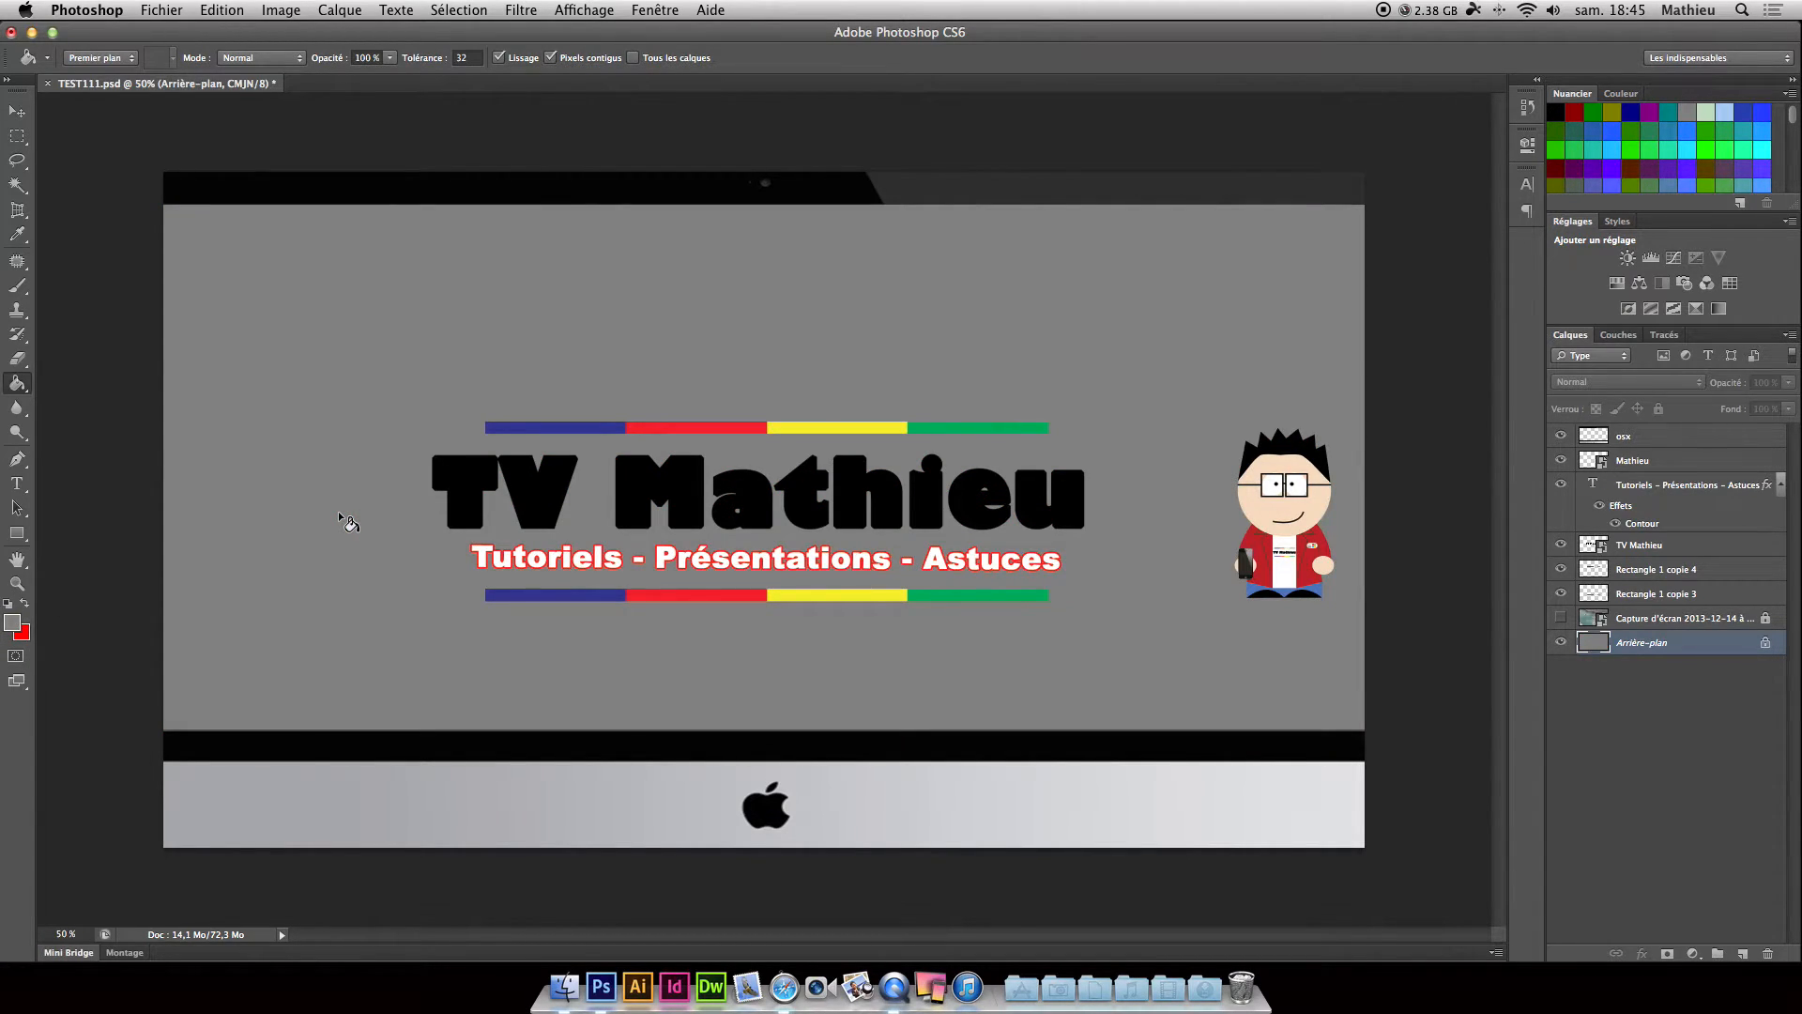
Start saving a new copy of the banner in the Bureau folder under the file name M.
left_click(157, 9)
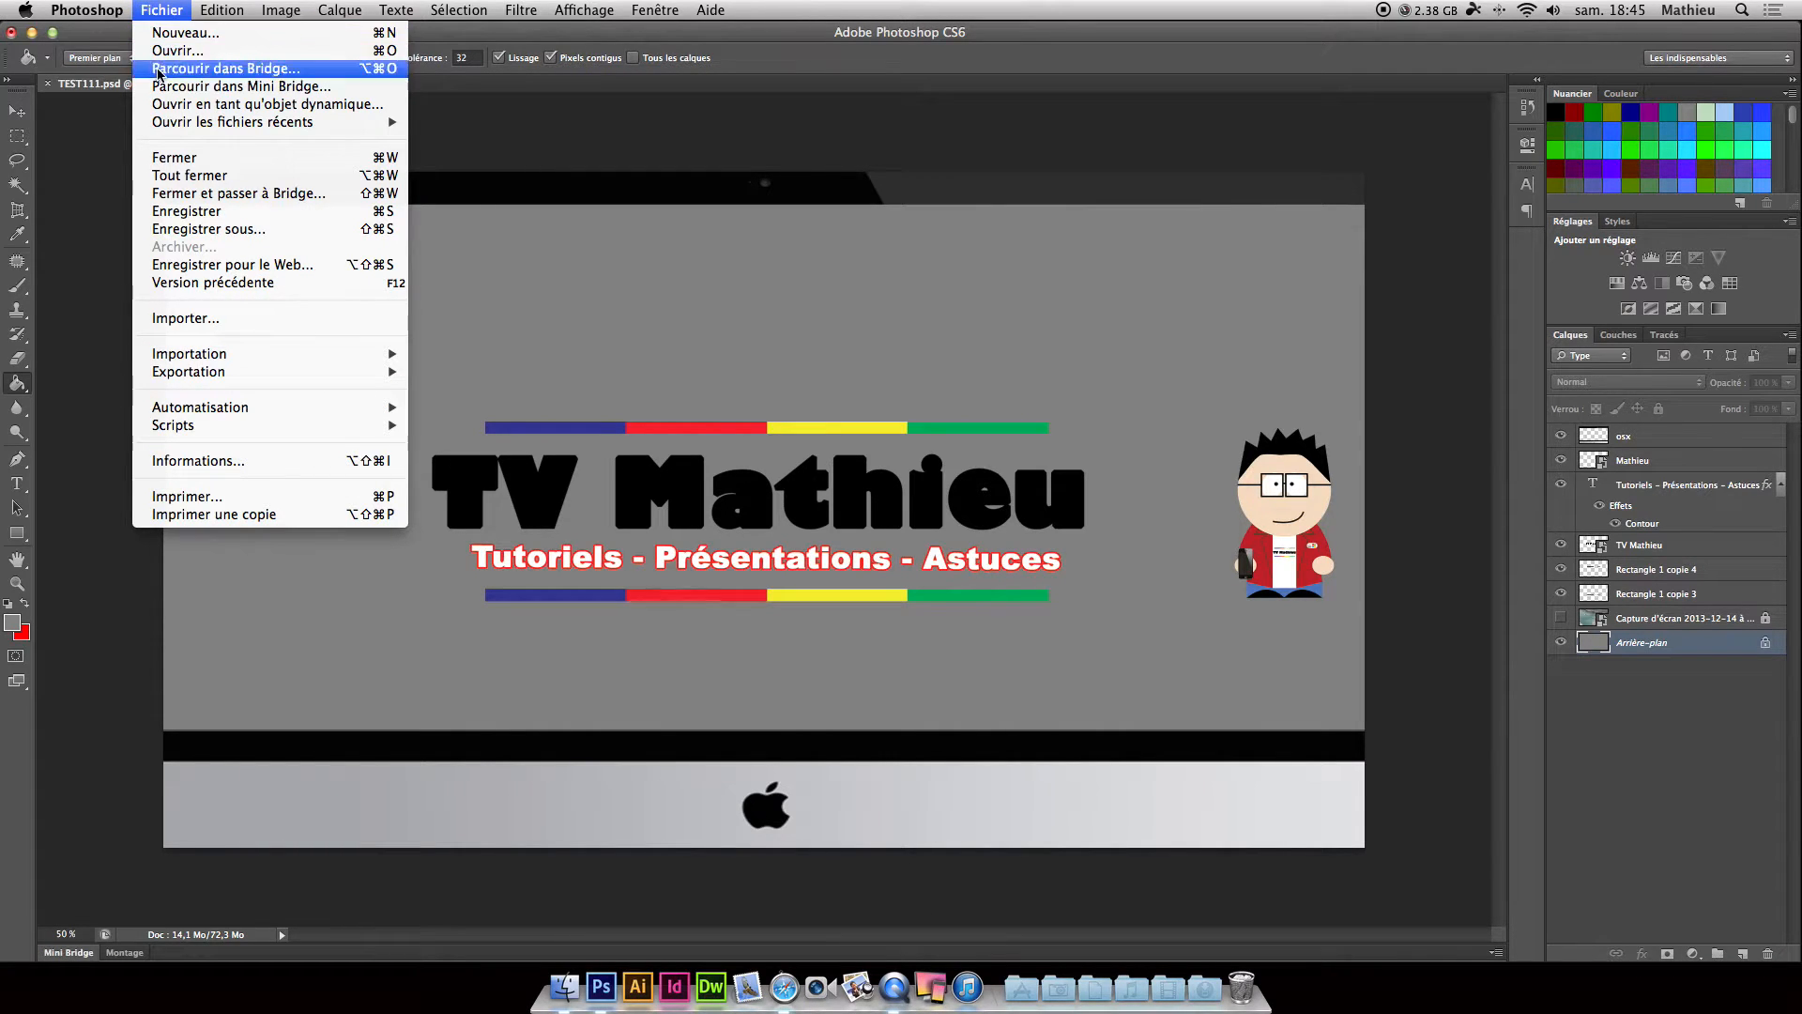
left_click(177, 231)
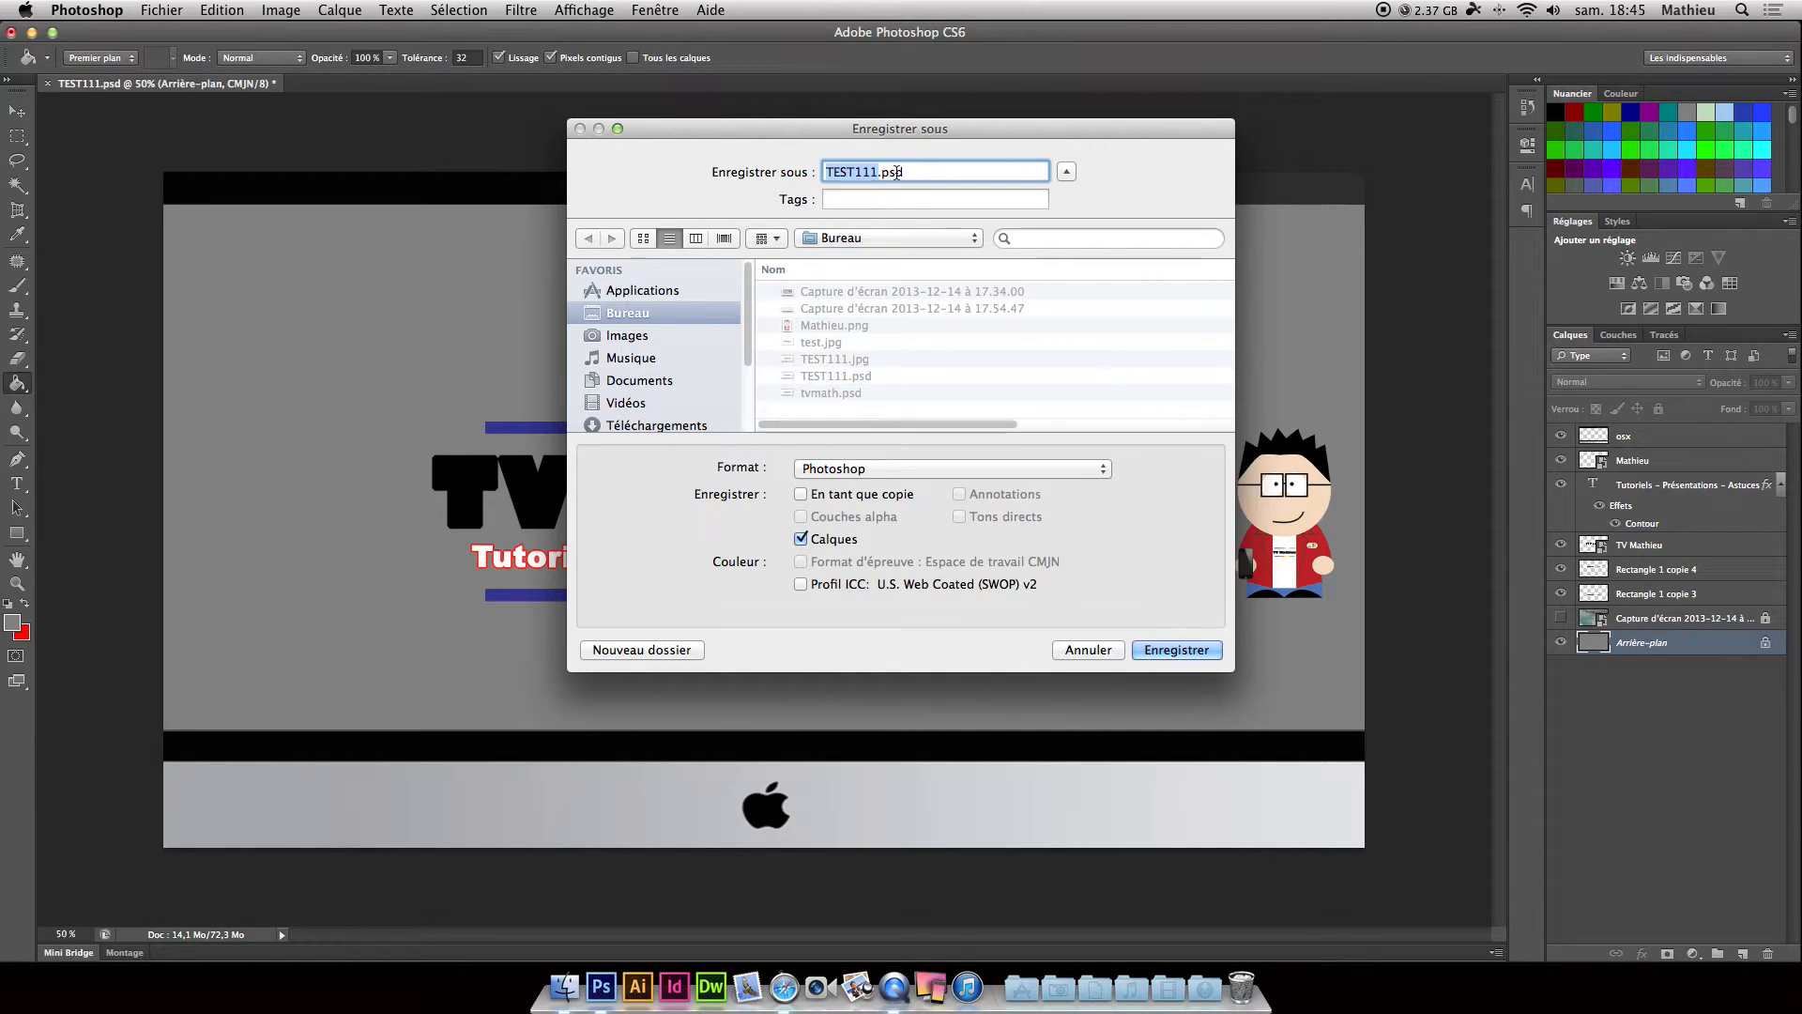
type("M")
left_click(840, 197)
left_click(790, 188)
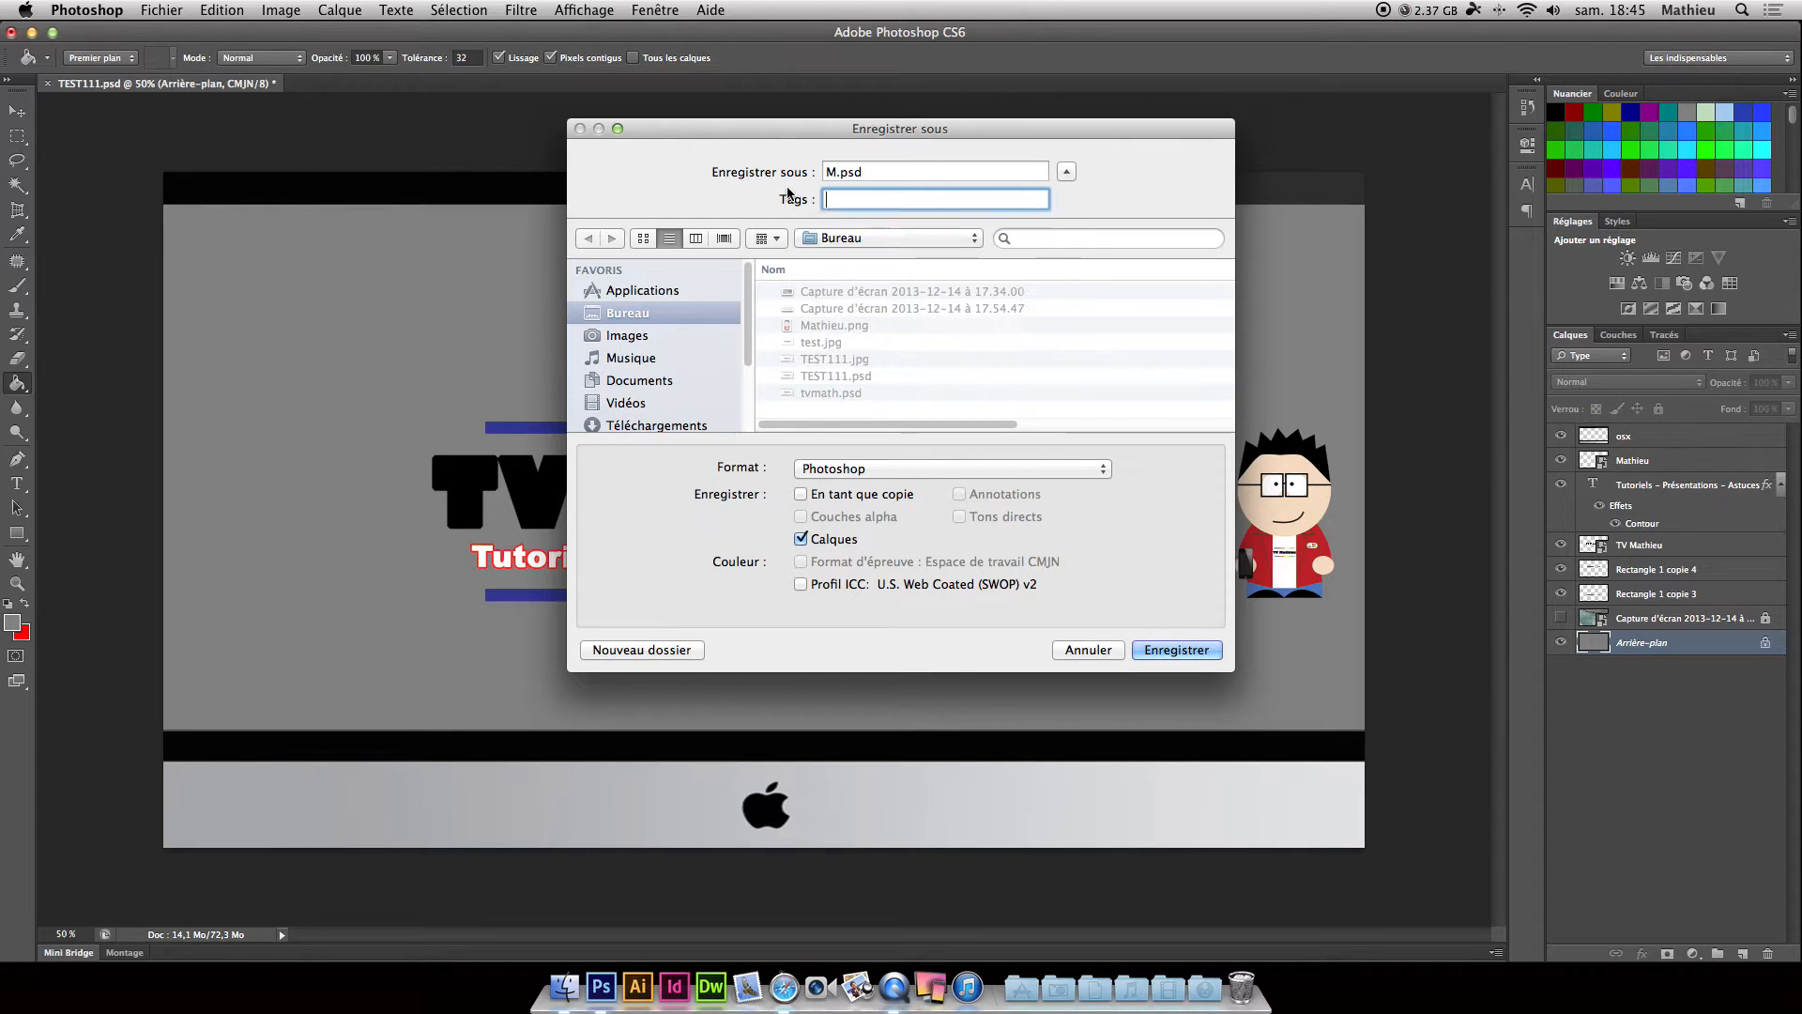
left_click(828, 194)
left_click(792, 187)
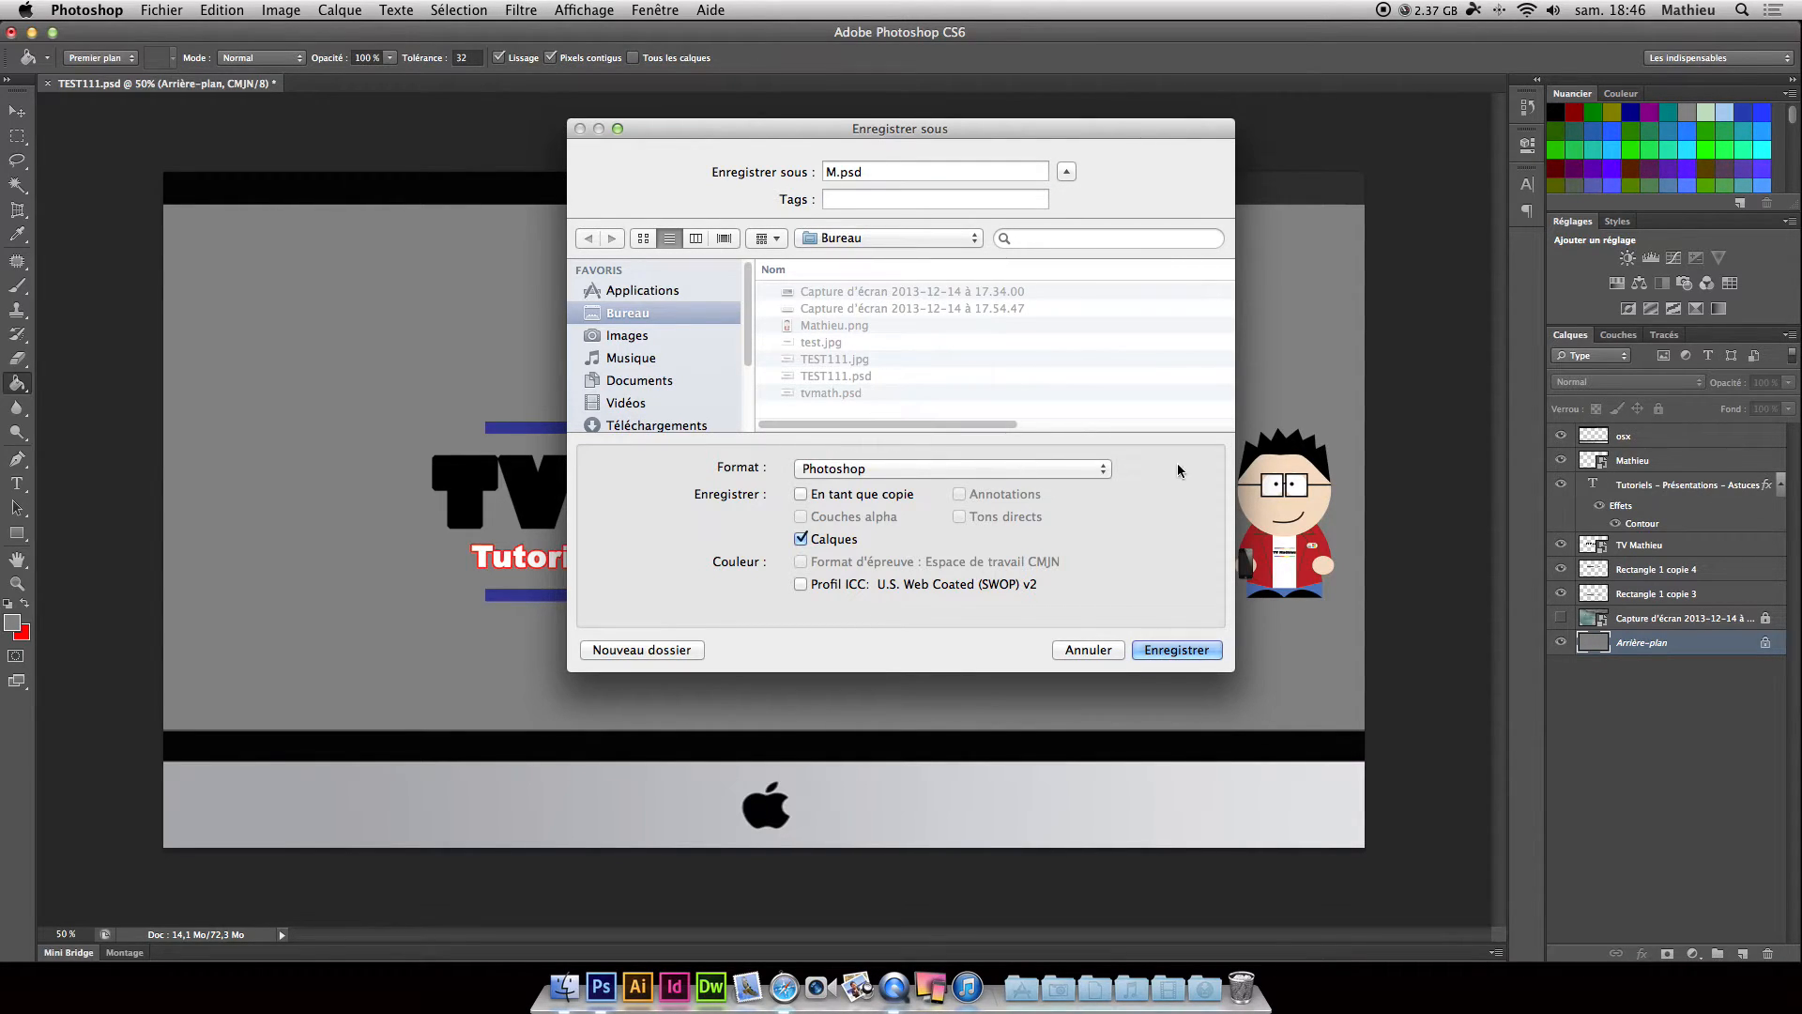
Save the banner in JPEG format at Maximum quality 12 with the base ("standard") format option.
left_click(882, 476)
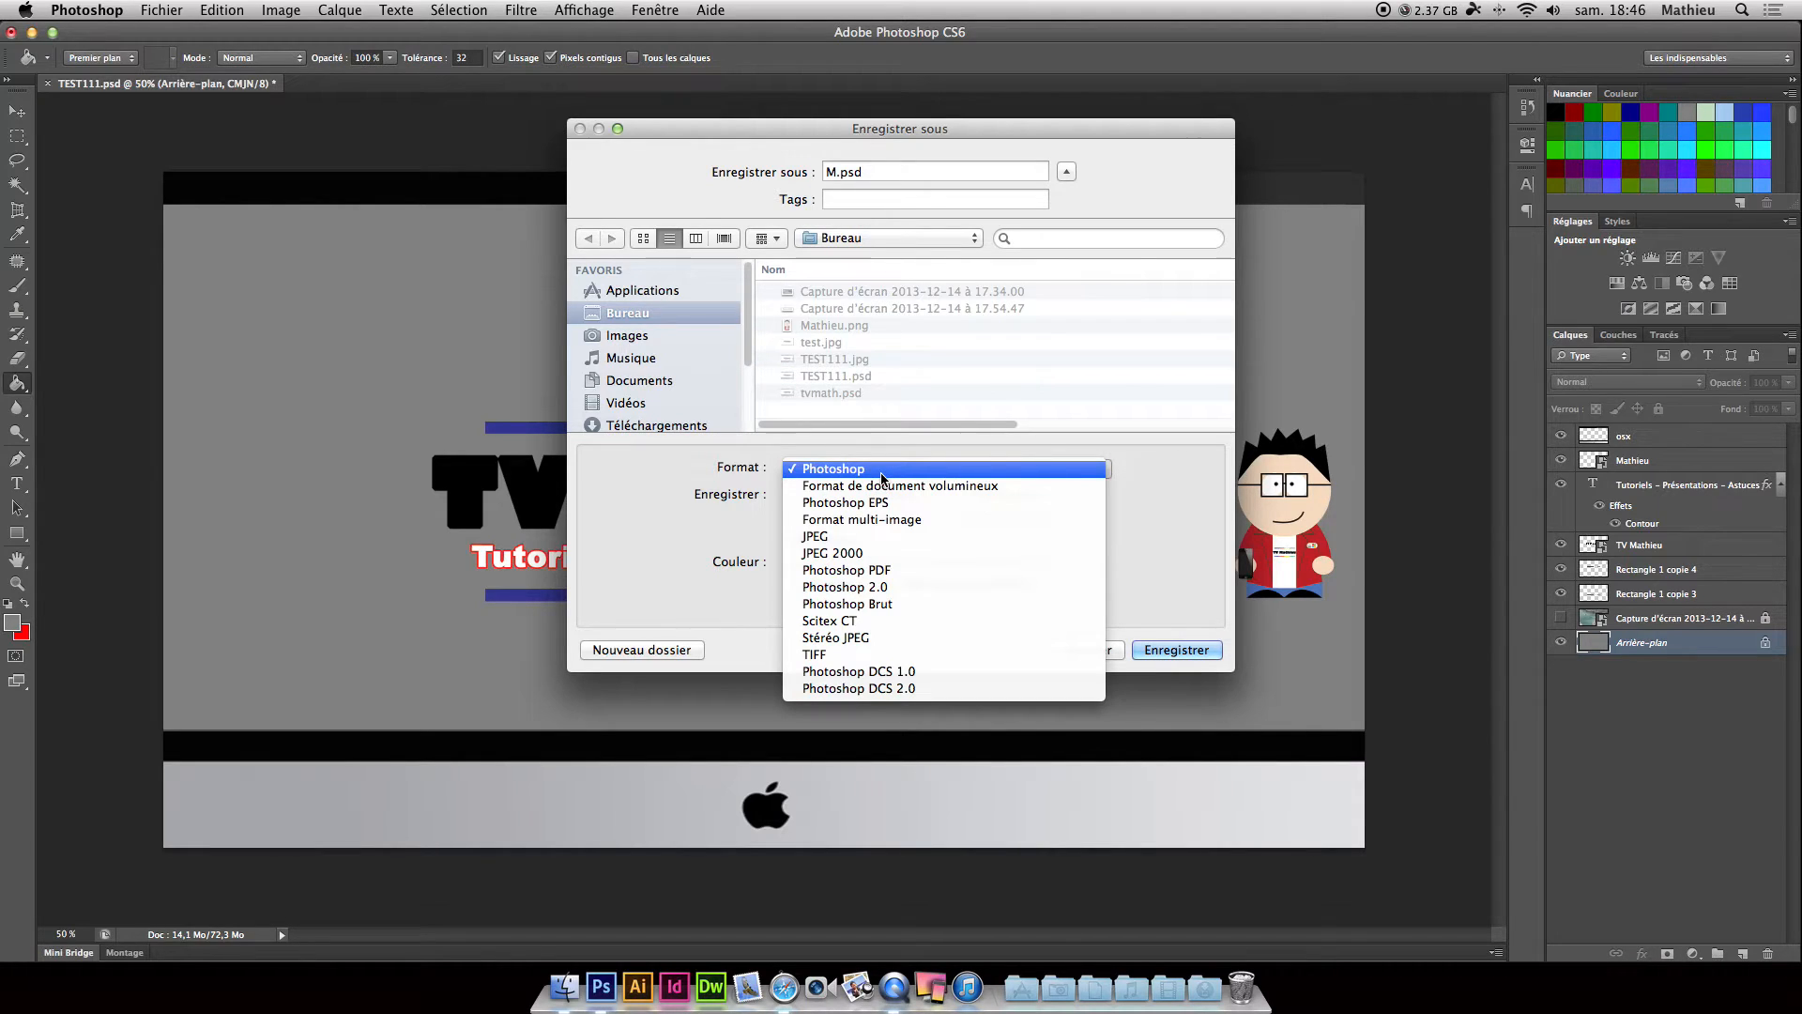
left_click(824, 538)
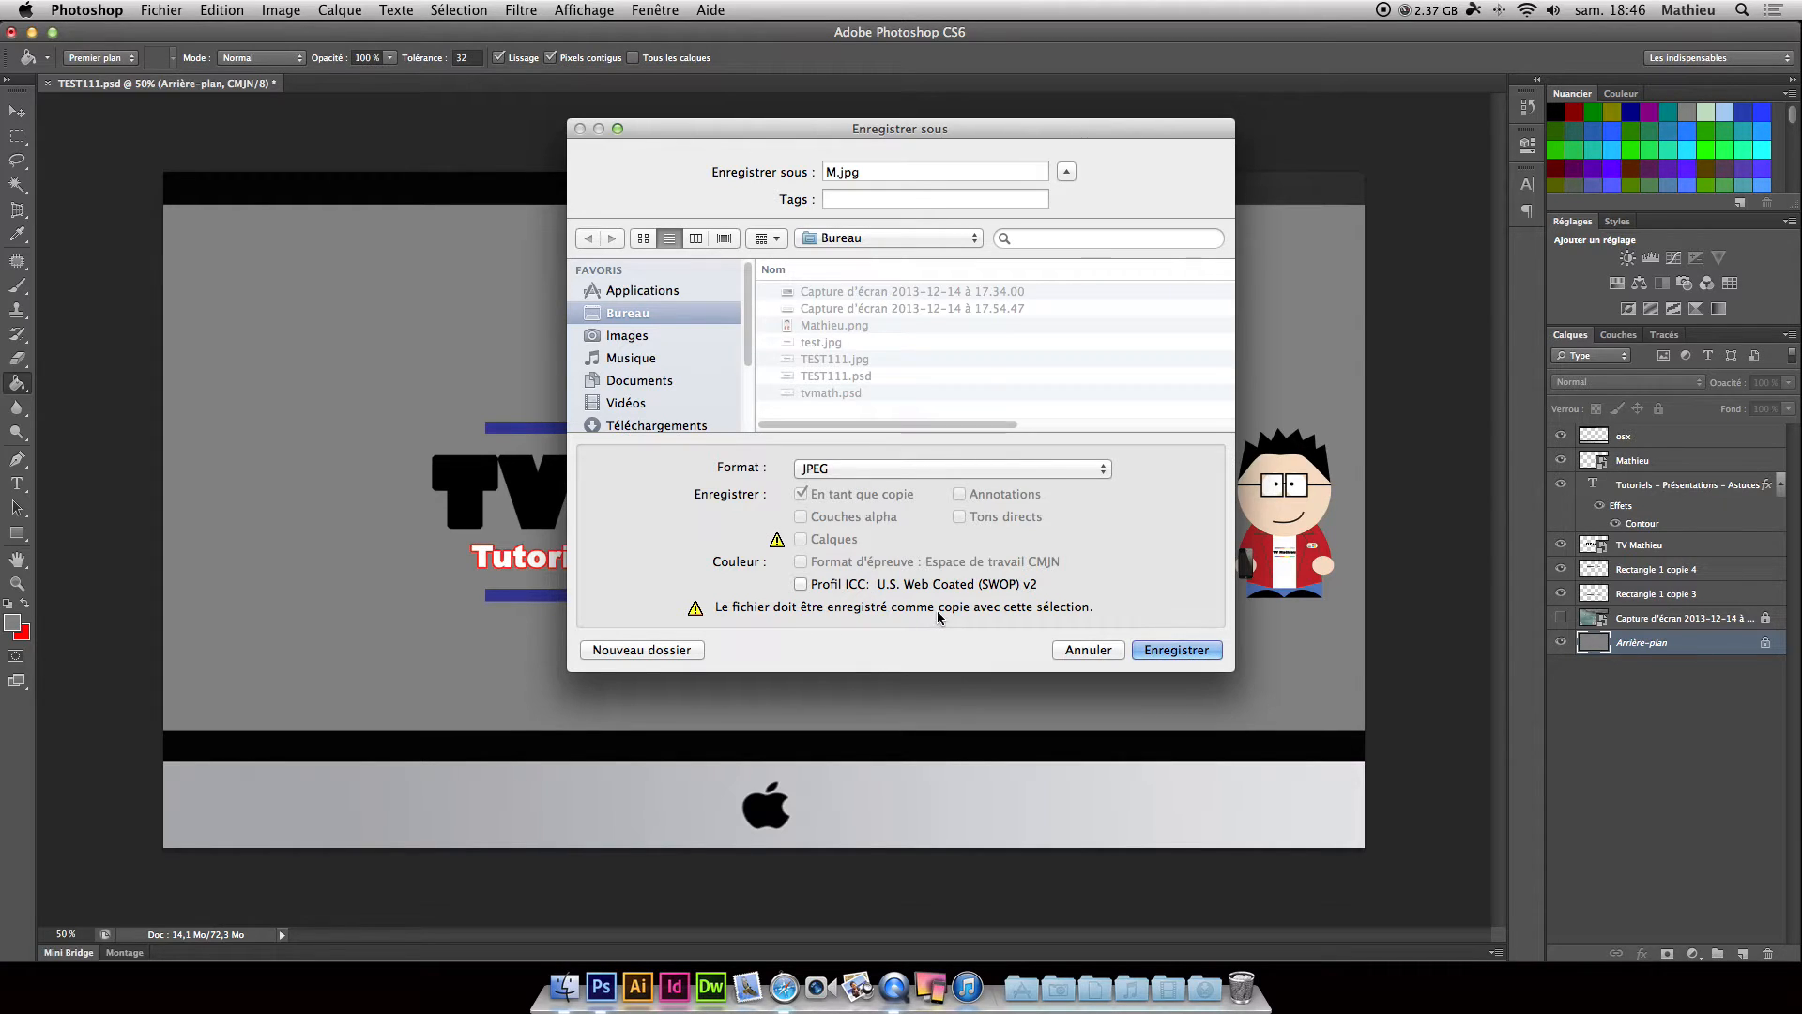
left_click(1155, 651)
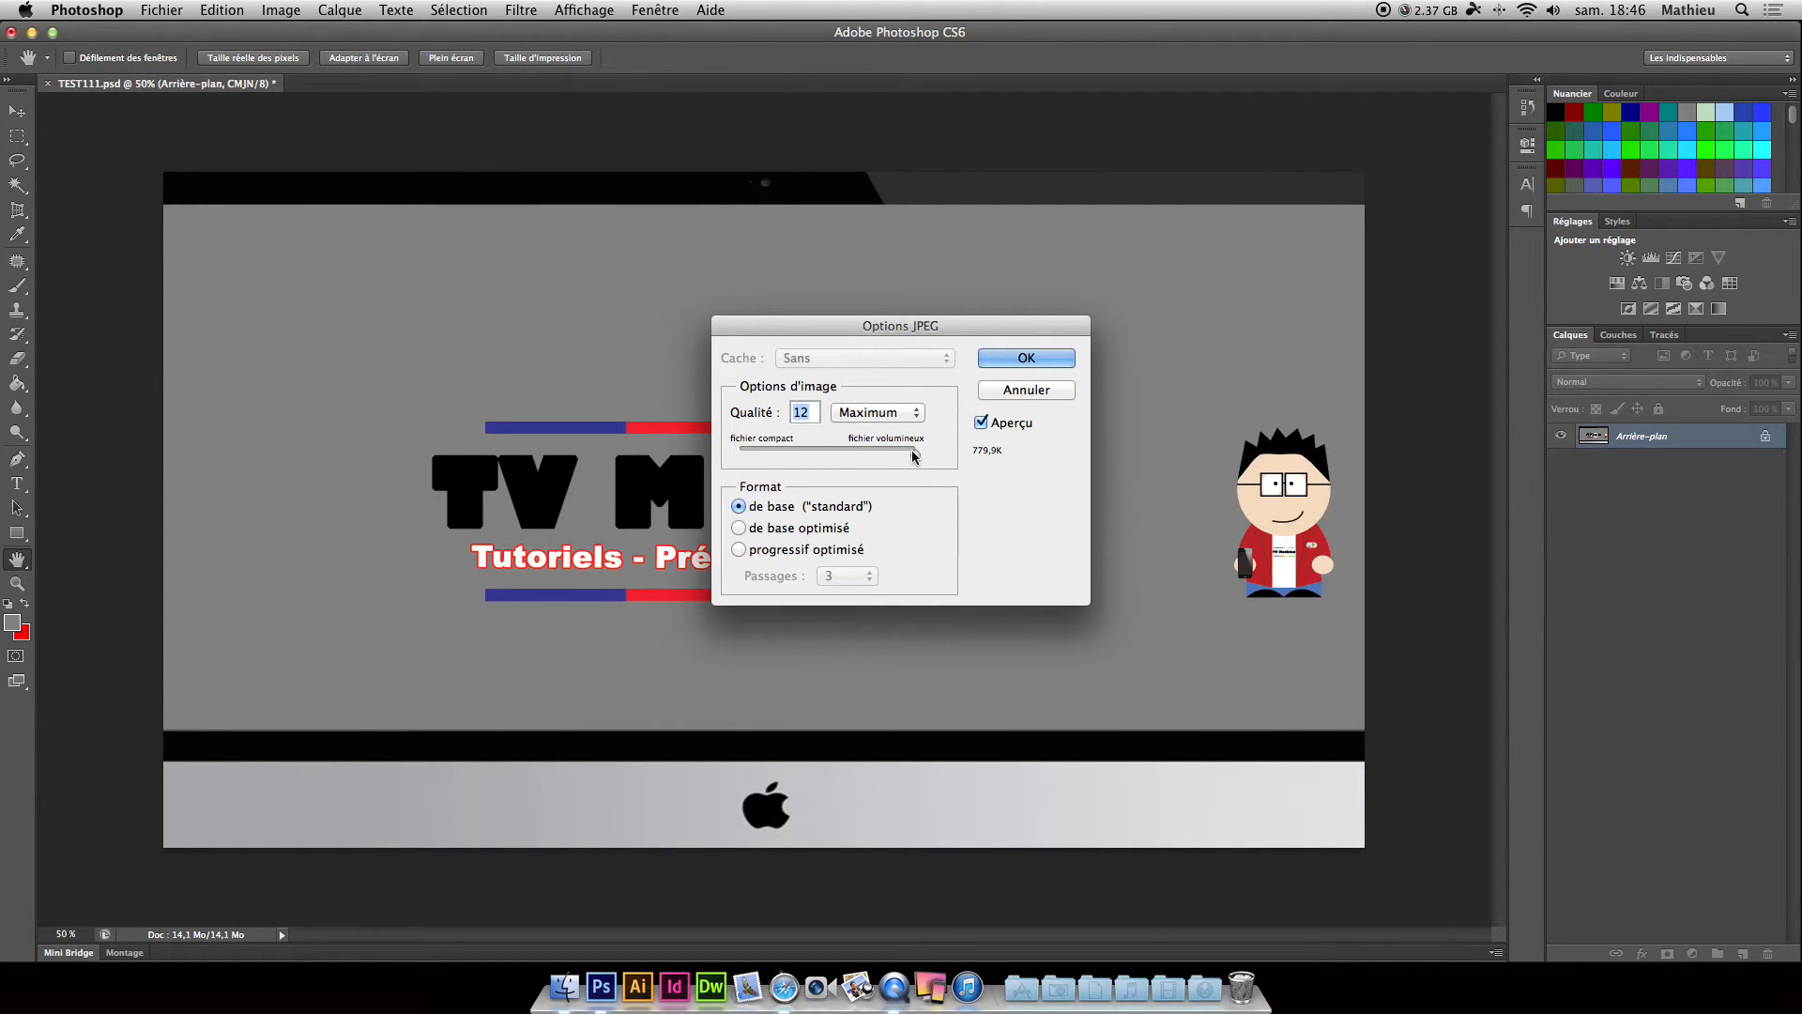
left_click(892, 412)
left_click(892, 422)
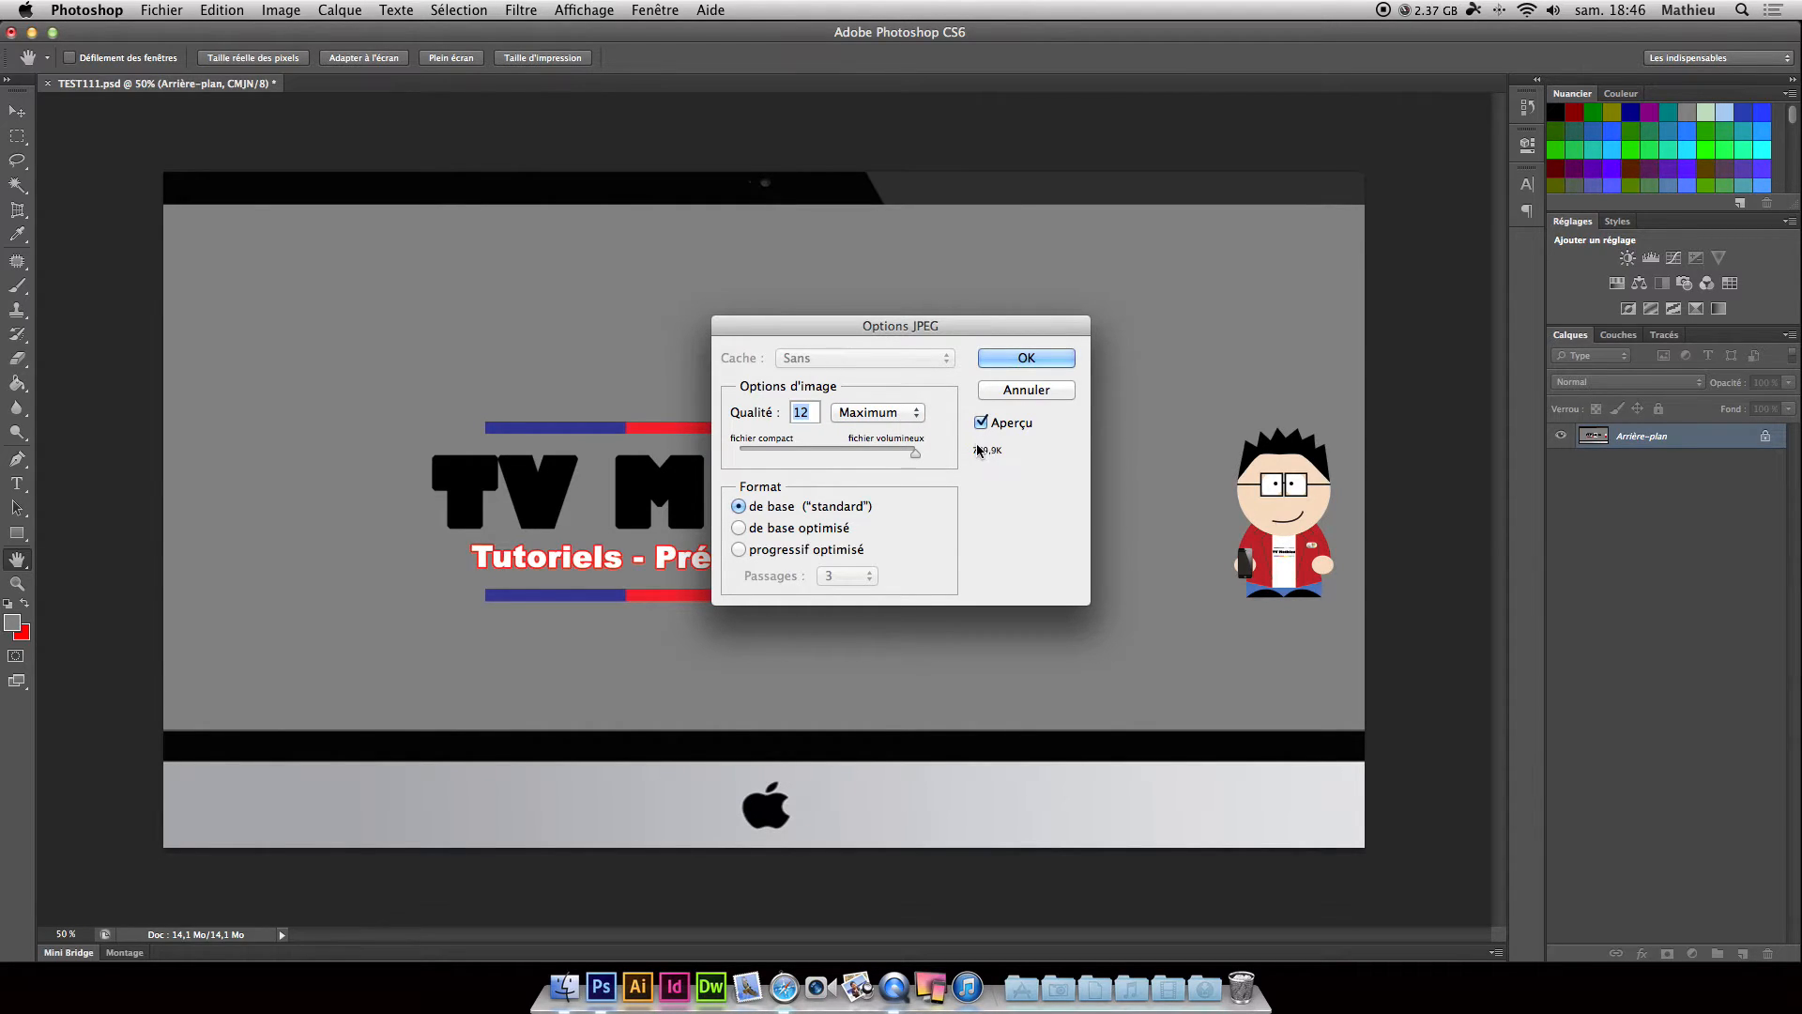
left_click(1058, 357)
Minimize the document window and preview the exported M.jpg from the Bureau folder in Finder.
left_click(32, 33)
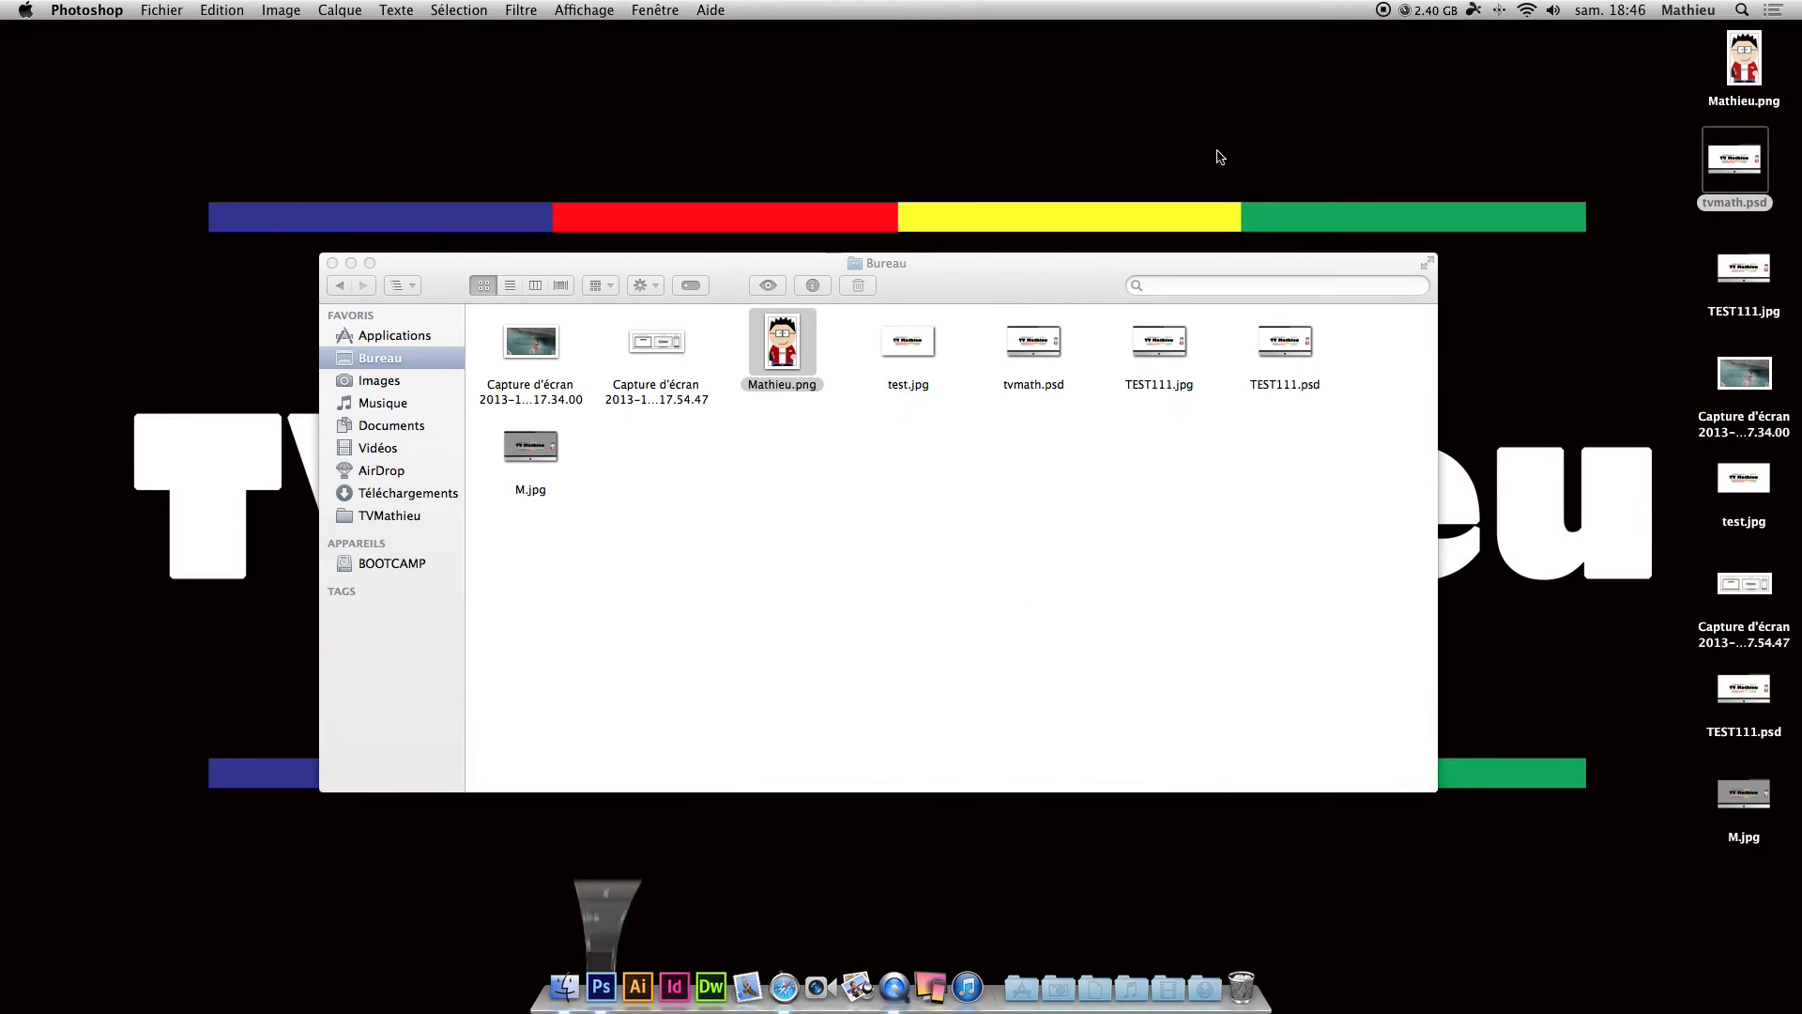
left_click(869, 482)
left_click(510, 448)
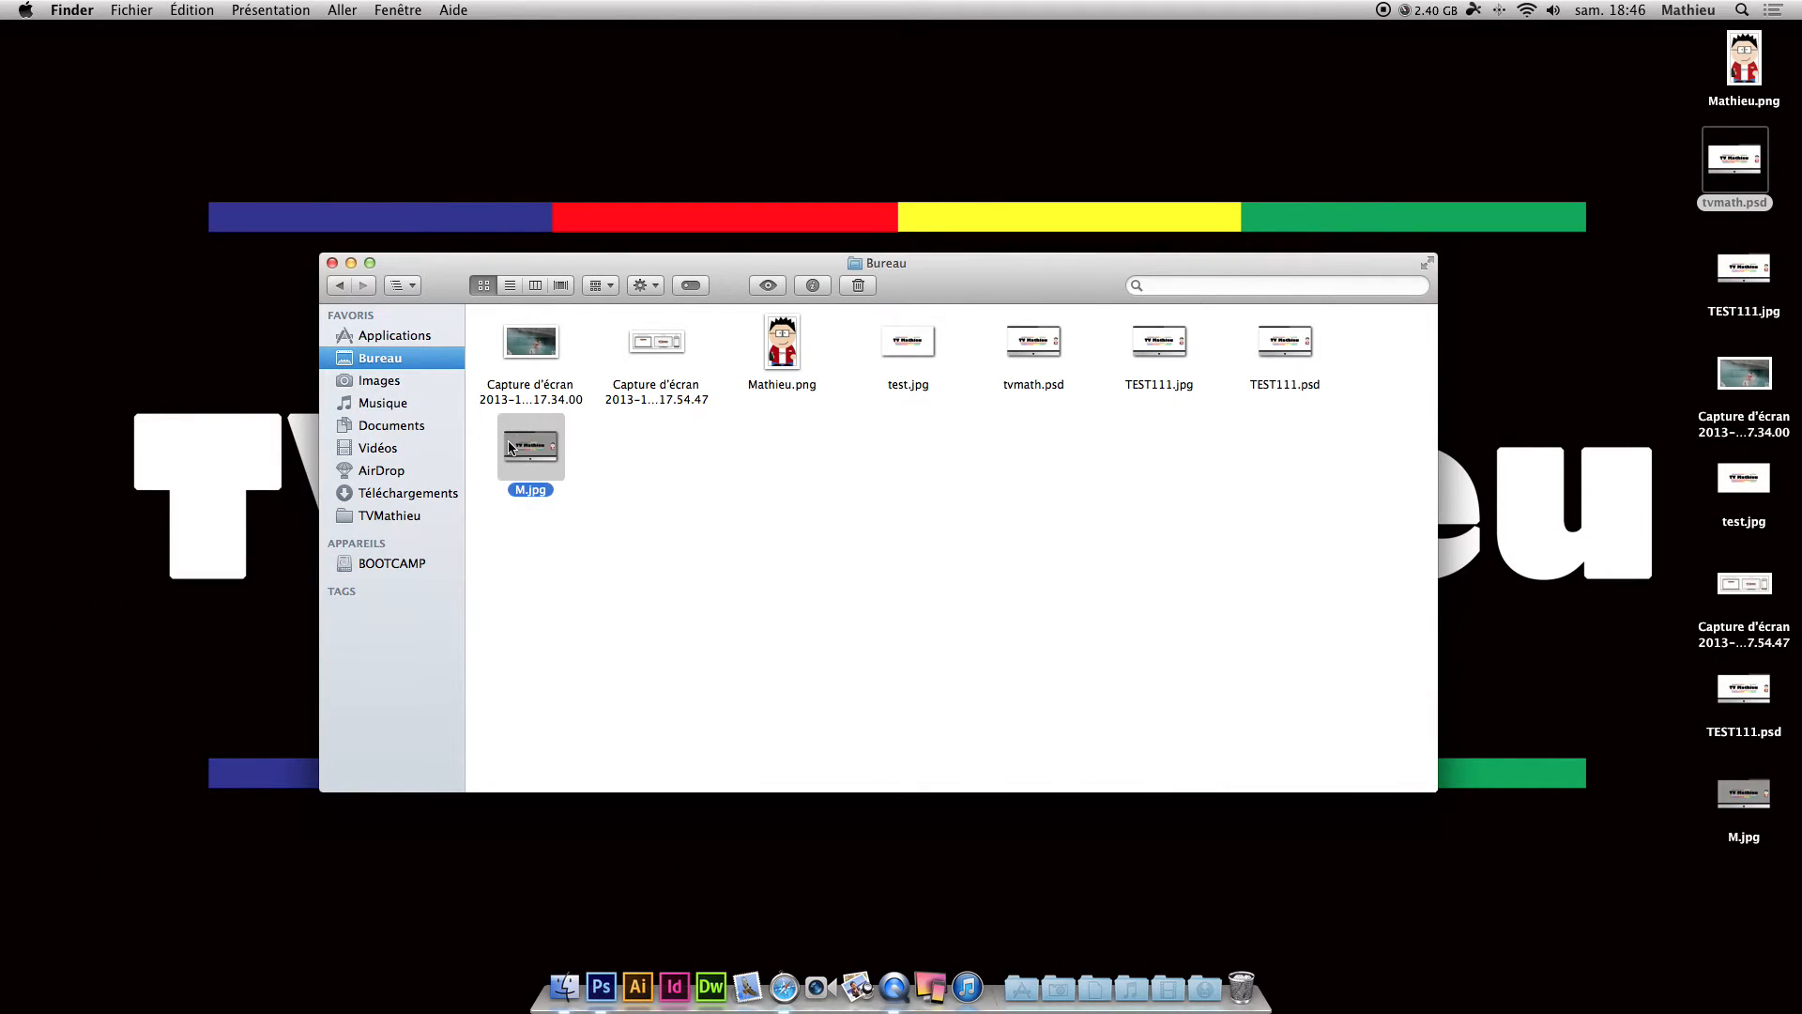
key("space")
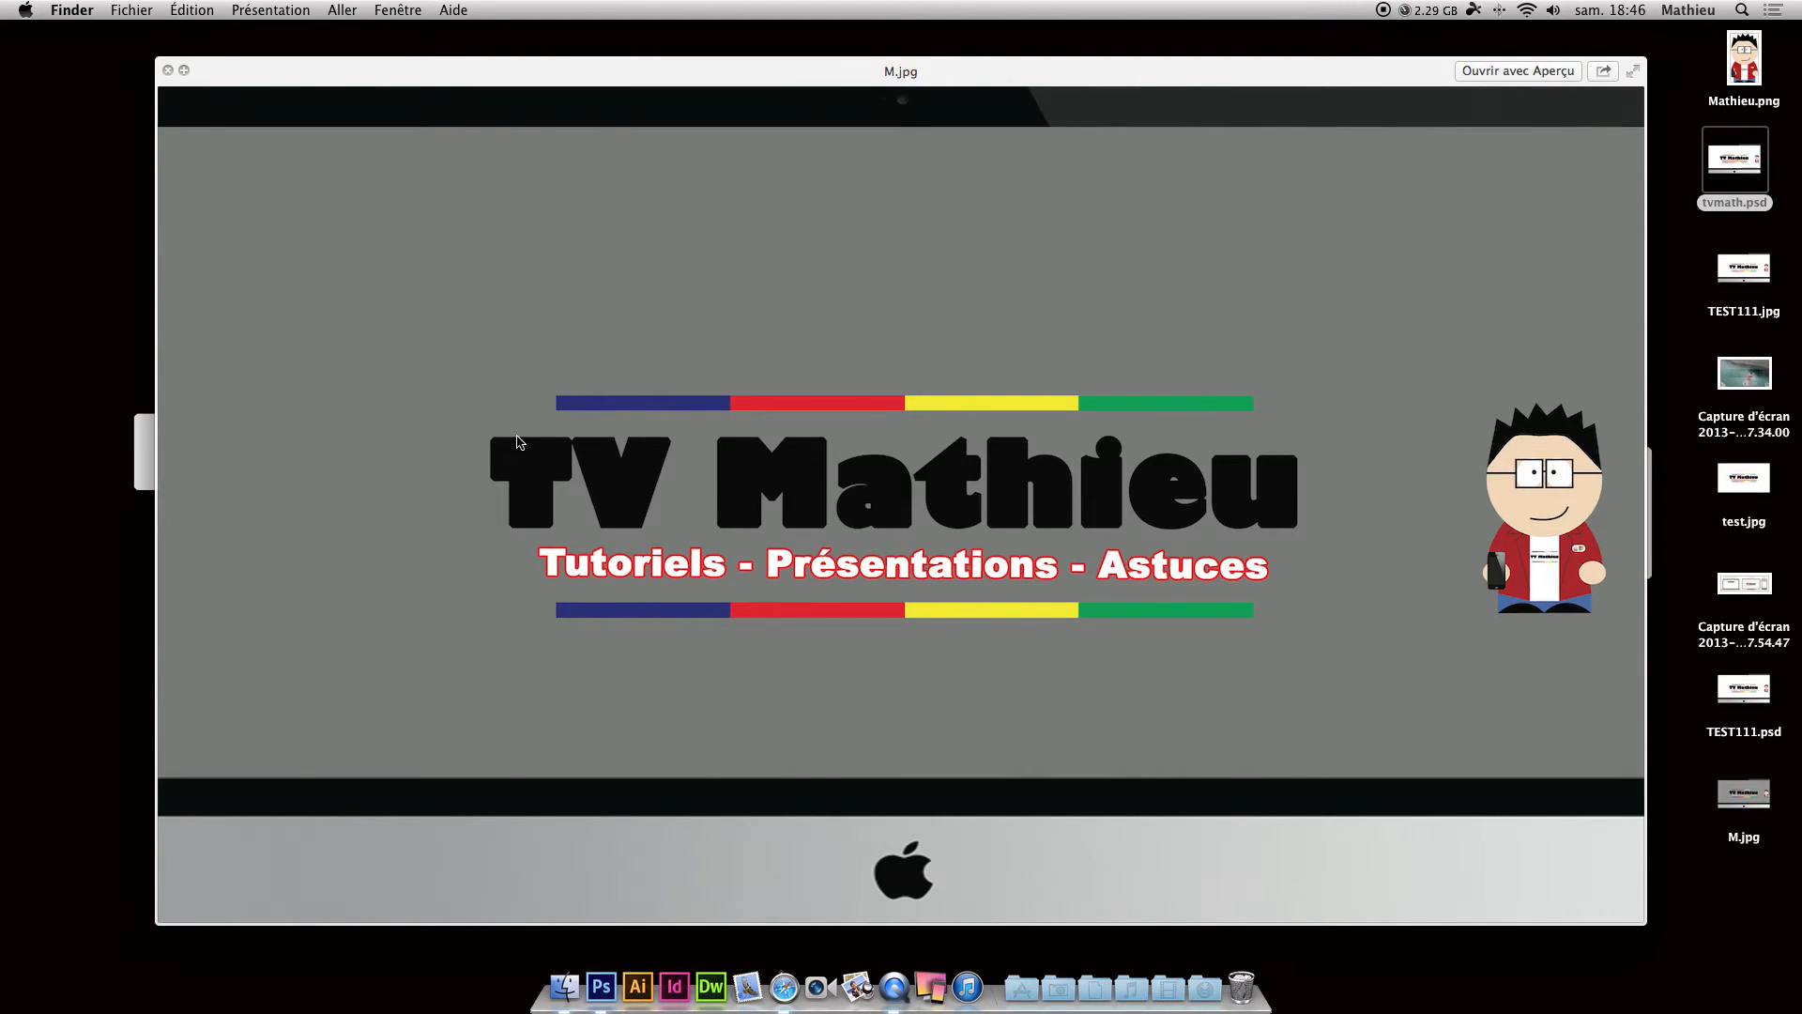
key("space")
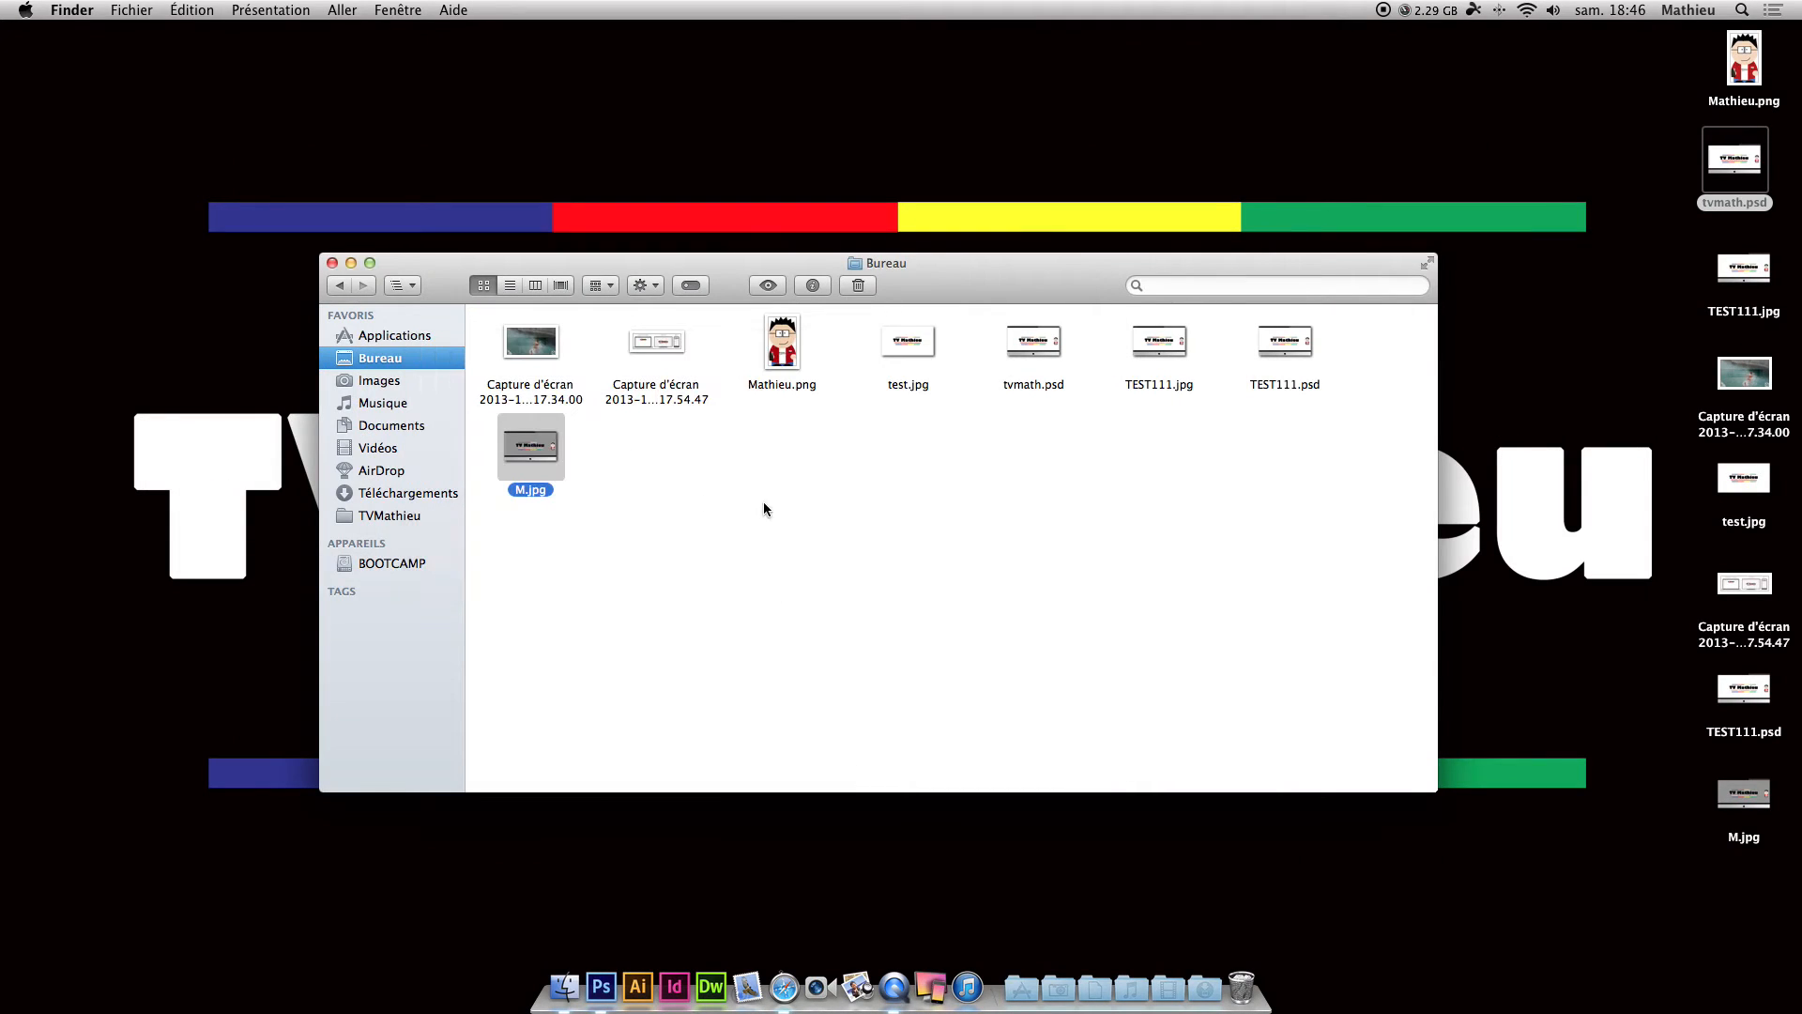
Select tvmath.psd together with M.jpg and compare the two banners by alternating between their previews.
left_click(1057, 348, "super")
key("space")
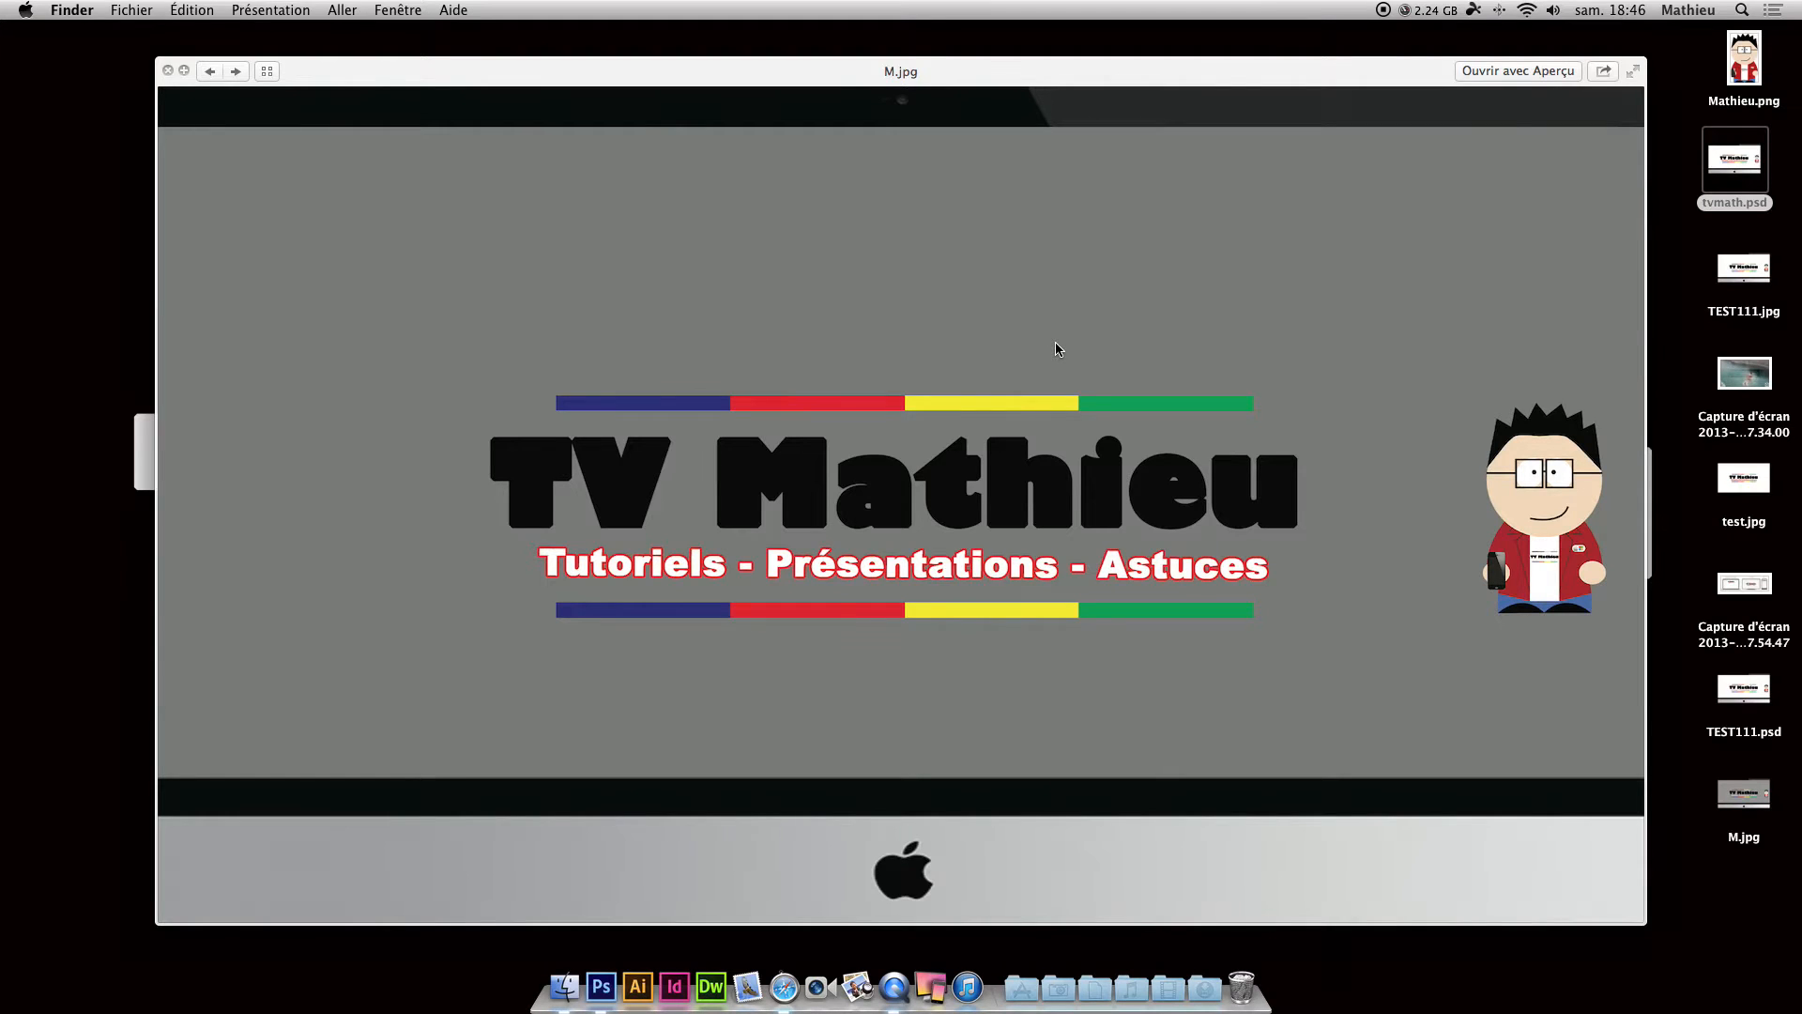
key("Right")
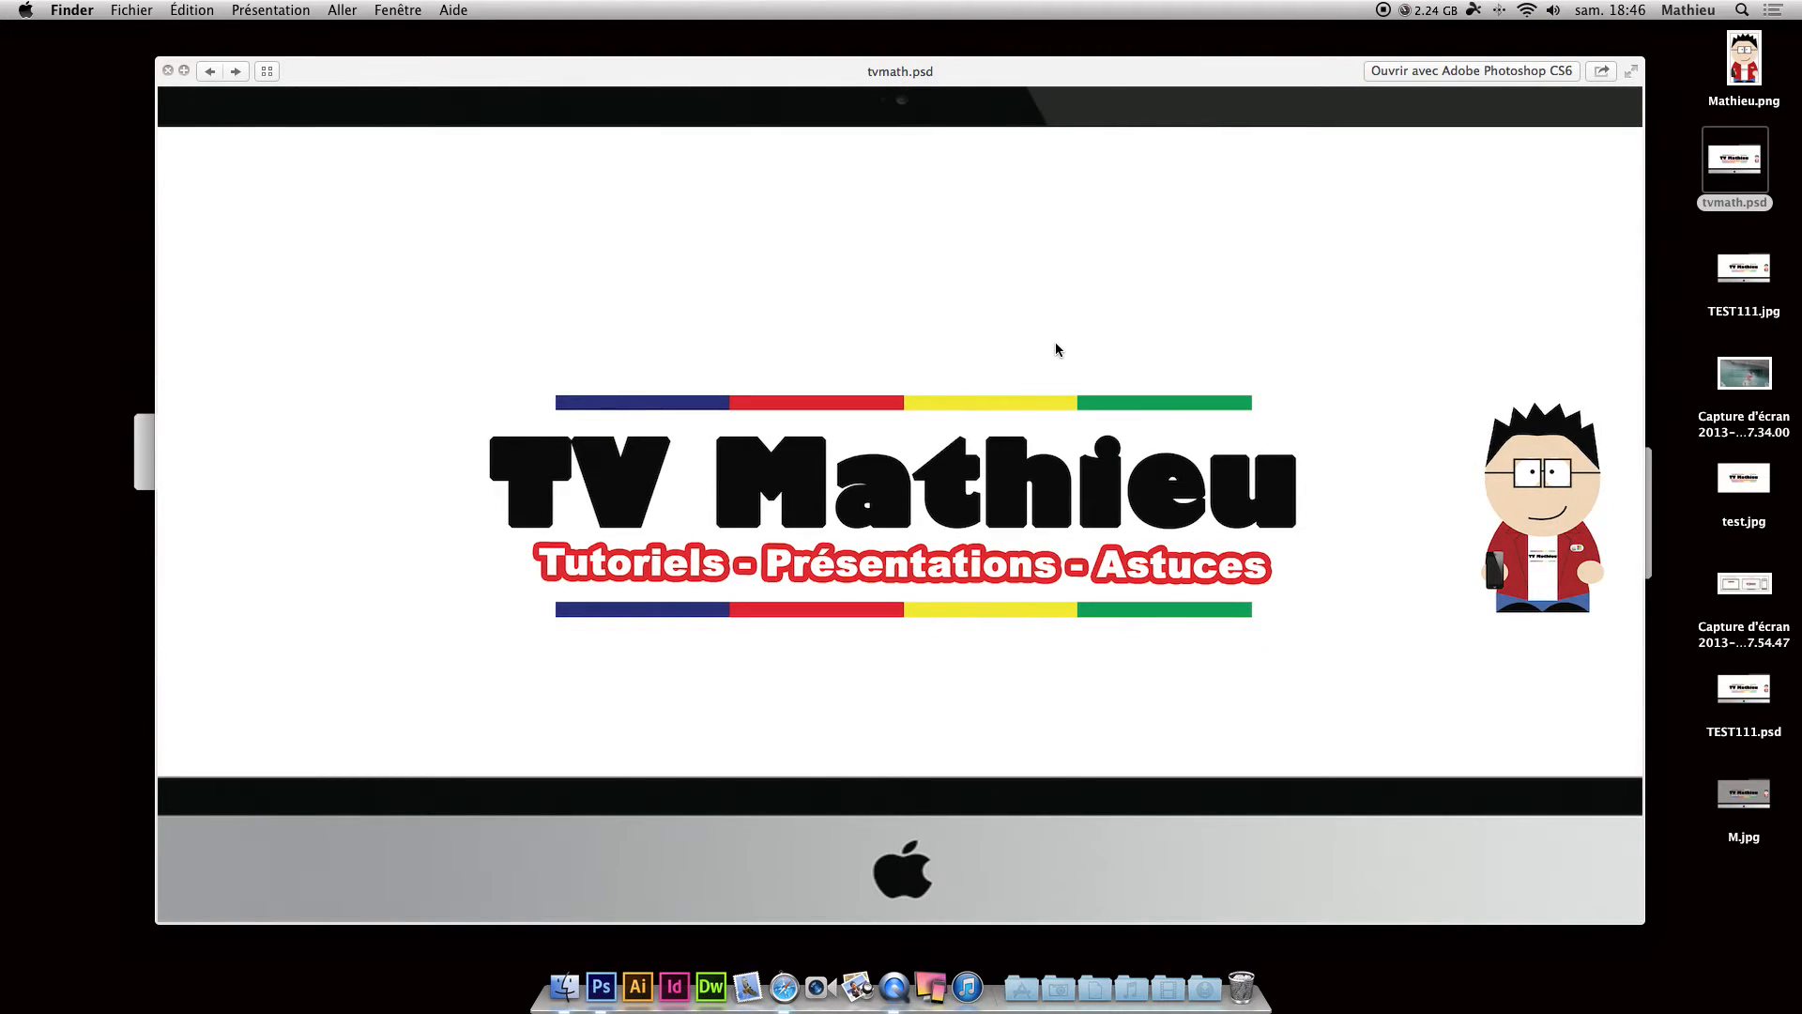
key("Left")
key("Right")
key("Left")
key("Right")
key("Left")
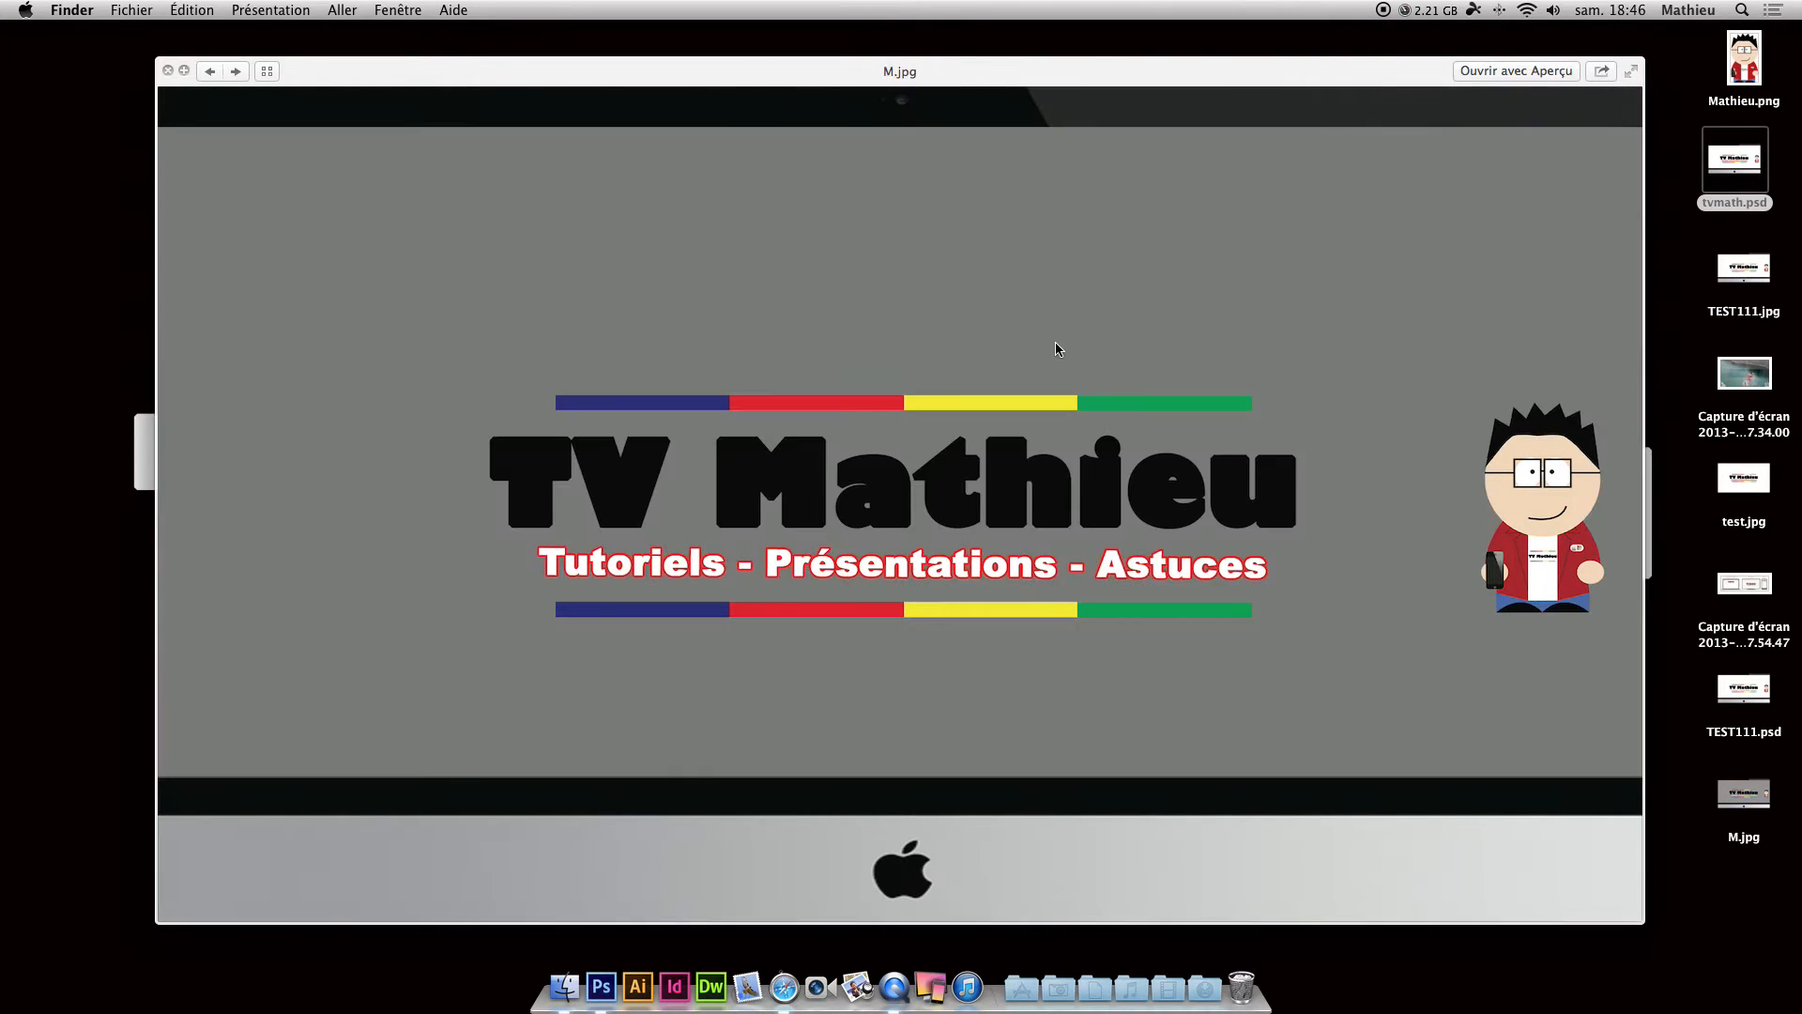
key("space")
key("space")
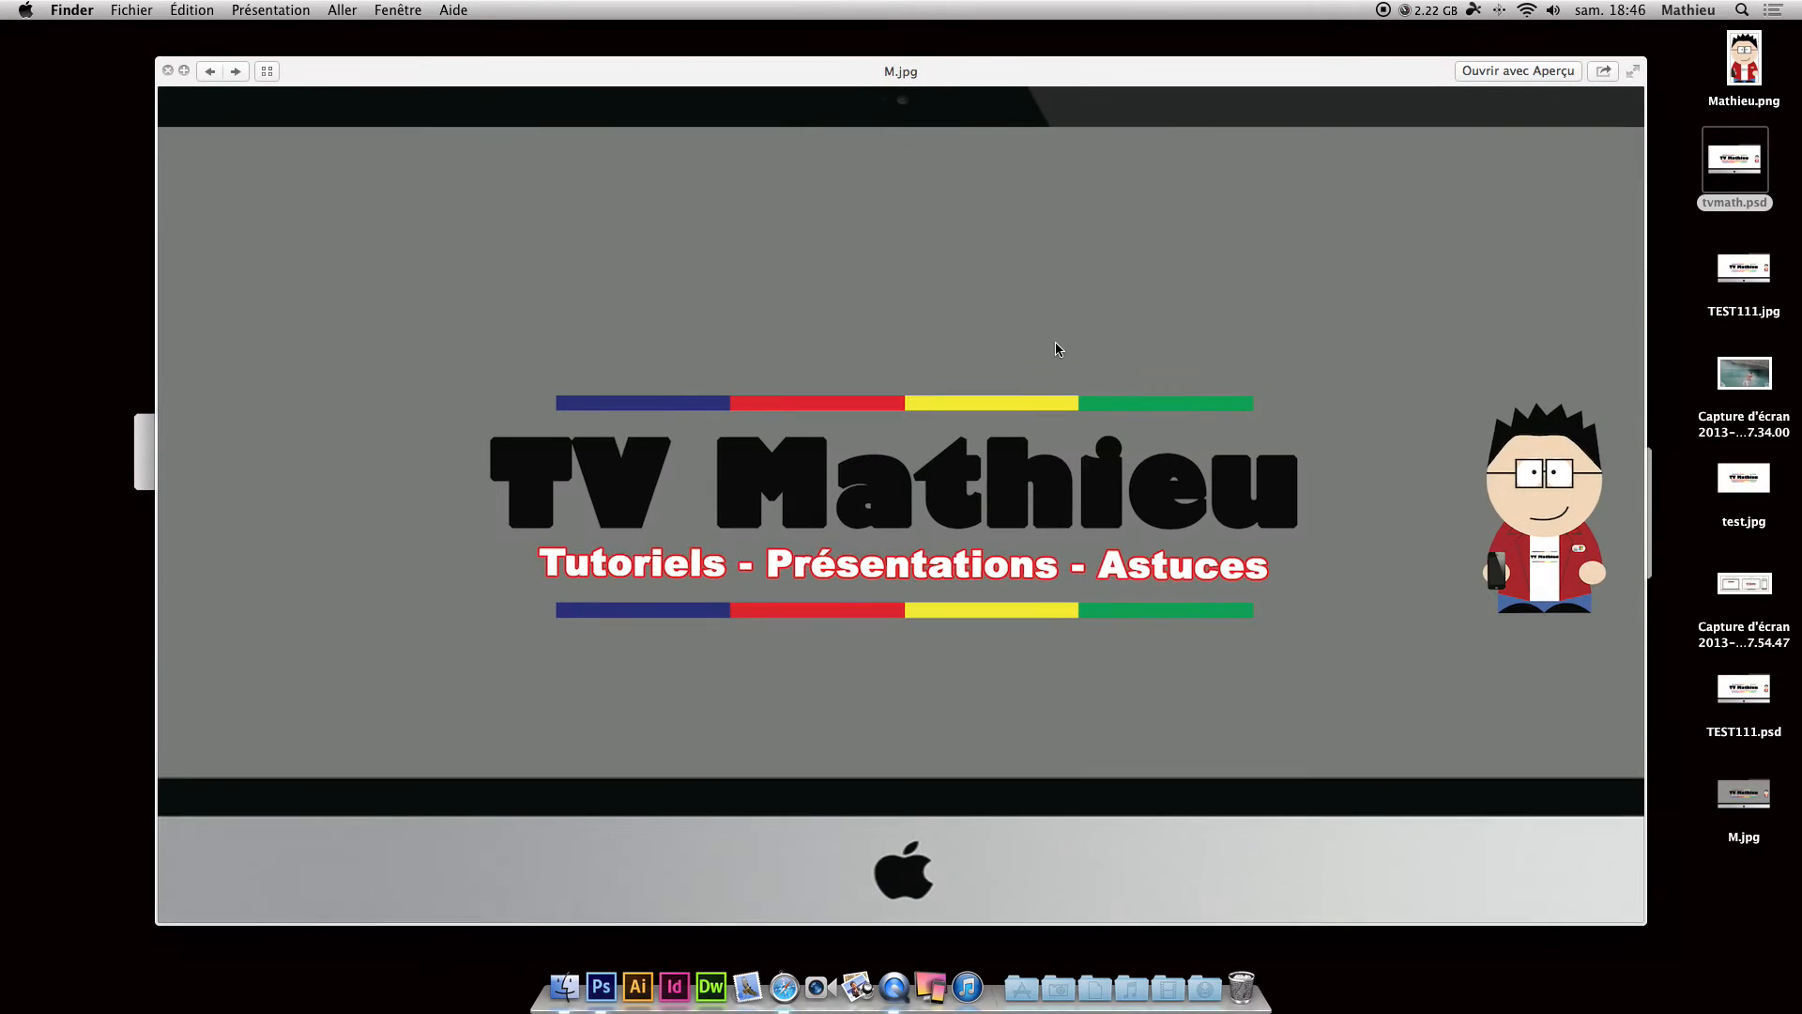
key("Left")
key("Right")
key("space")
left_click(1161, 541)
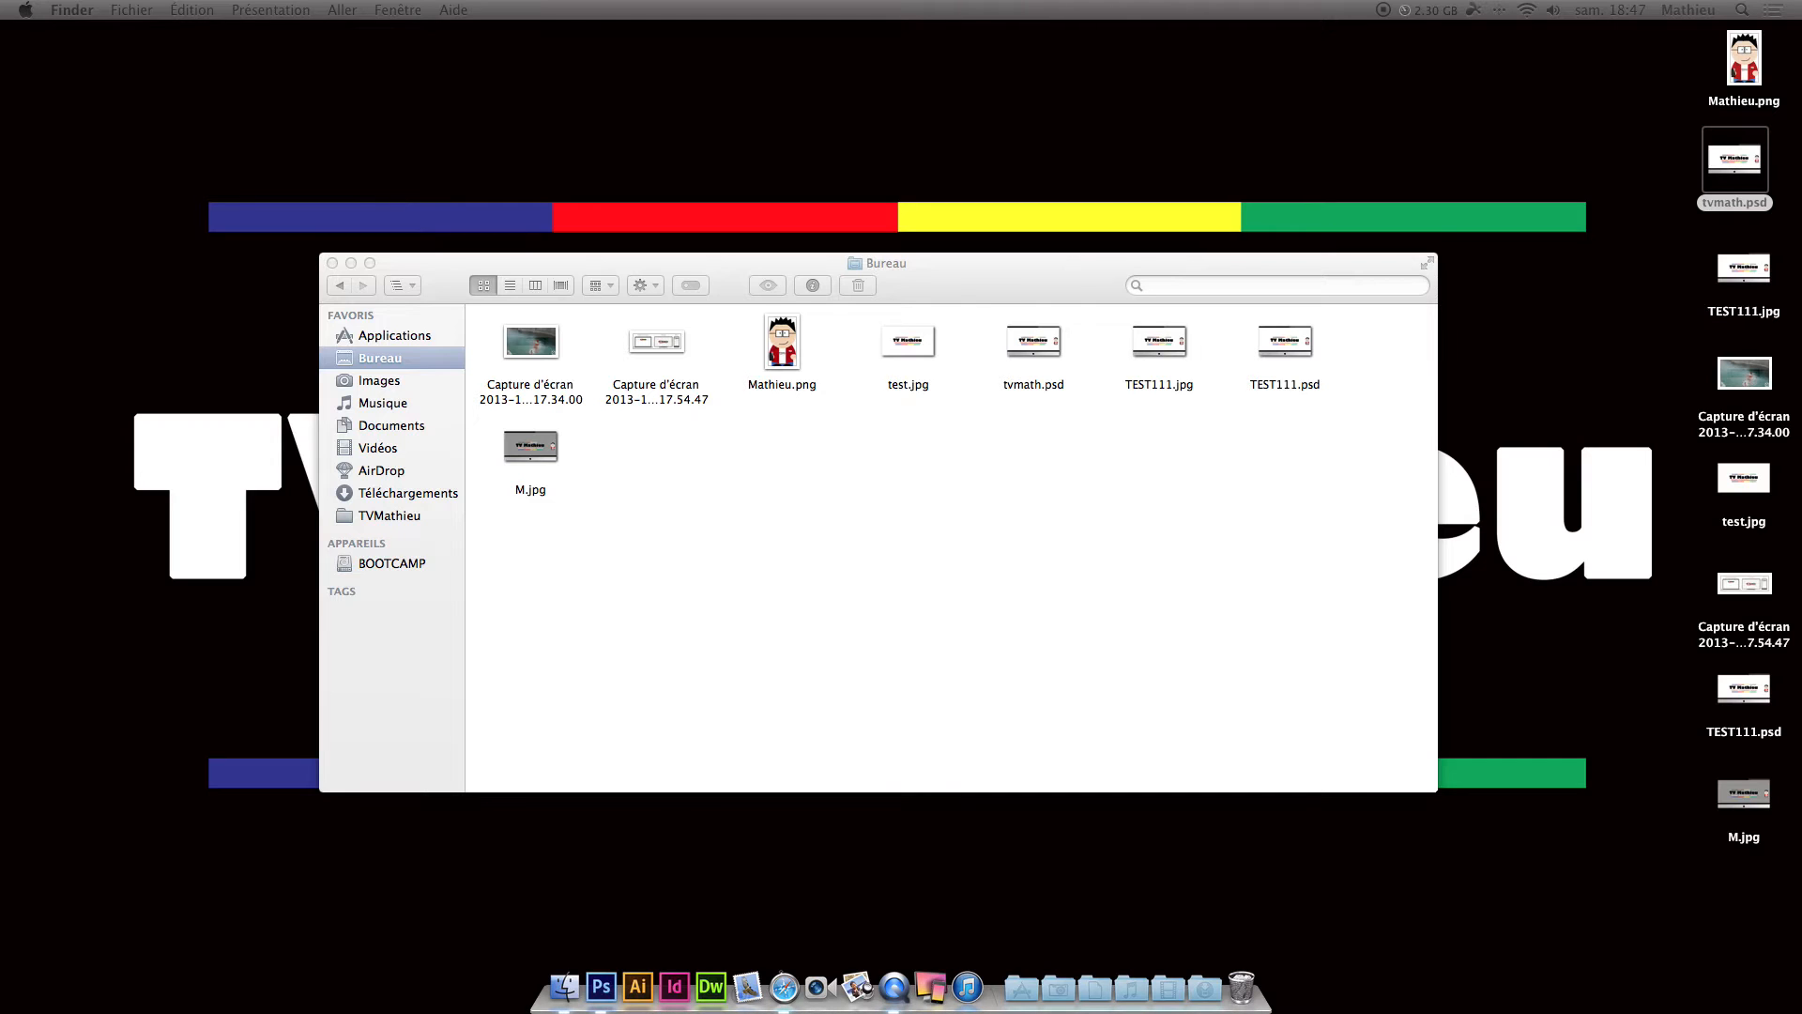
Switch to Safari and open the file chooser for the YouTube channel's illustration from the channel page.
left_click_drag(1150, 226, 838, 192)
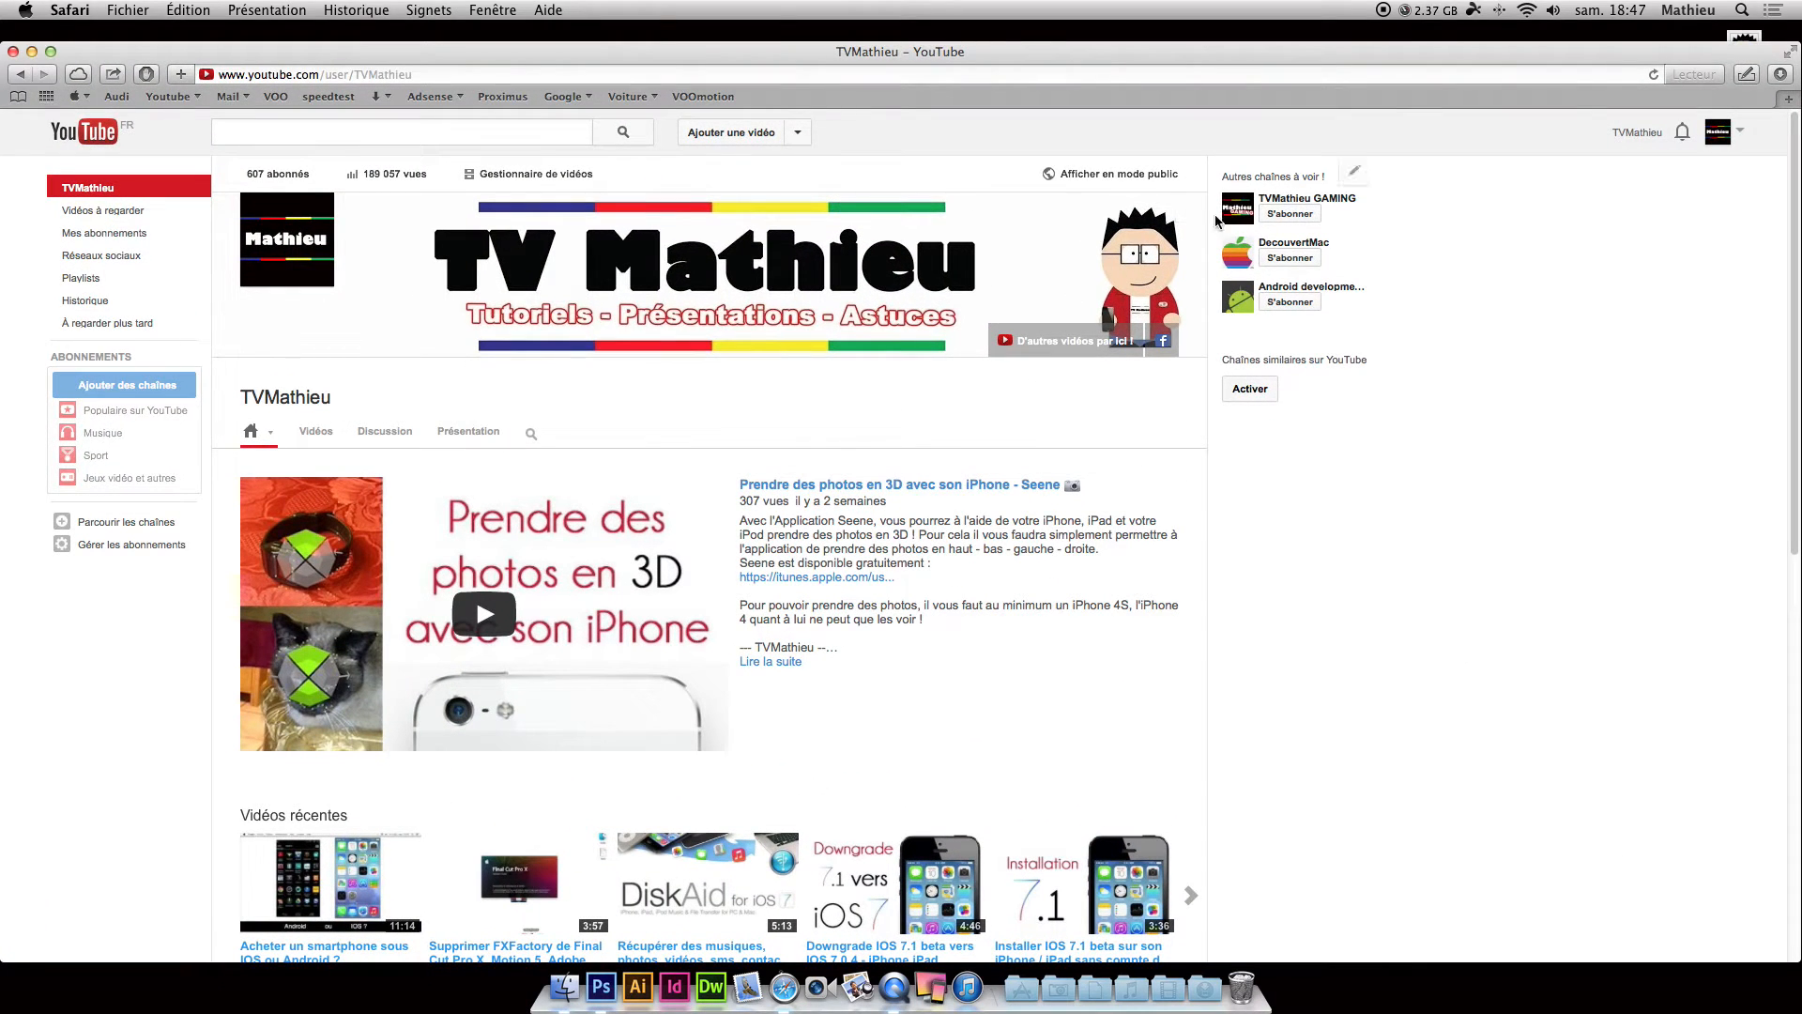
mouse_move(1195, 220)
left_click(1191, 208)
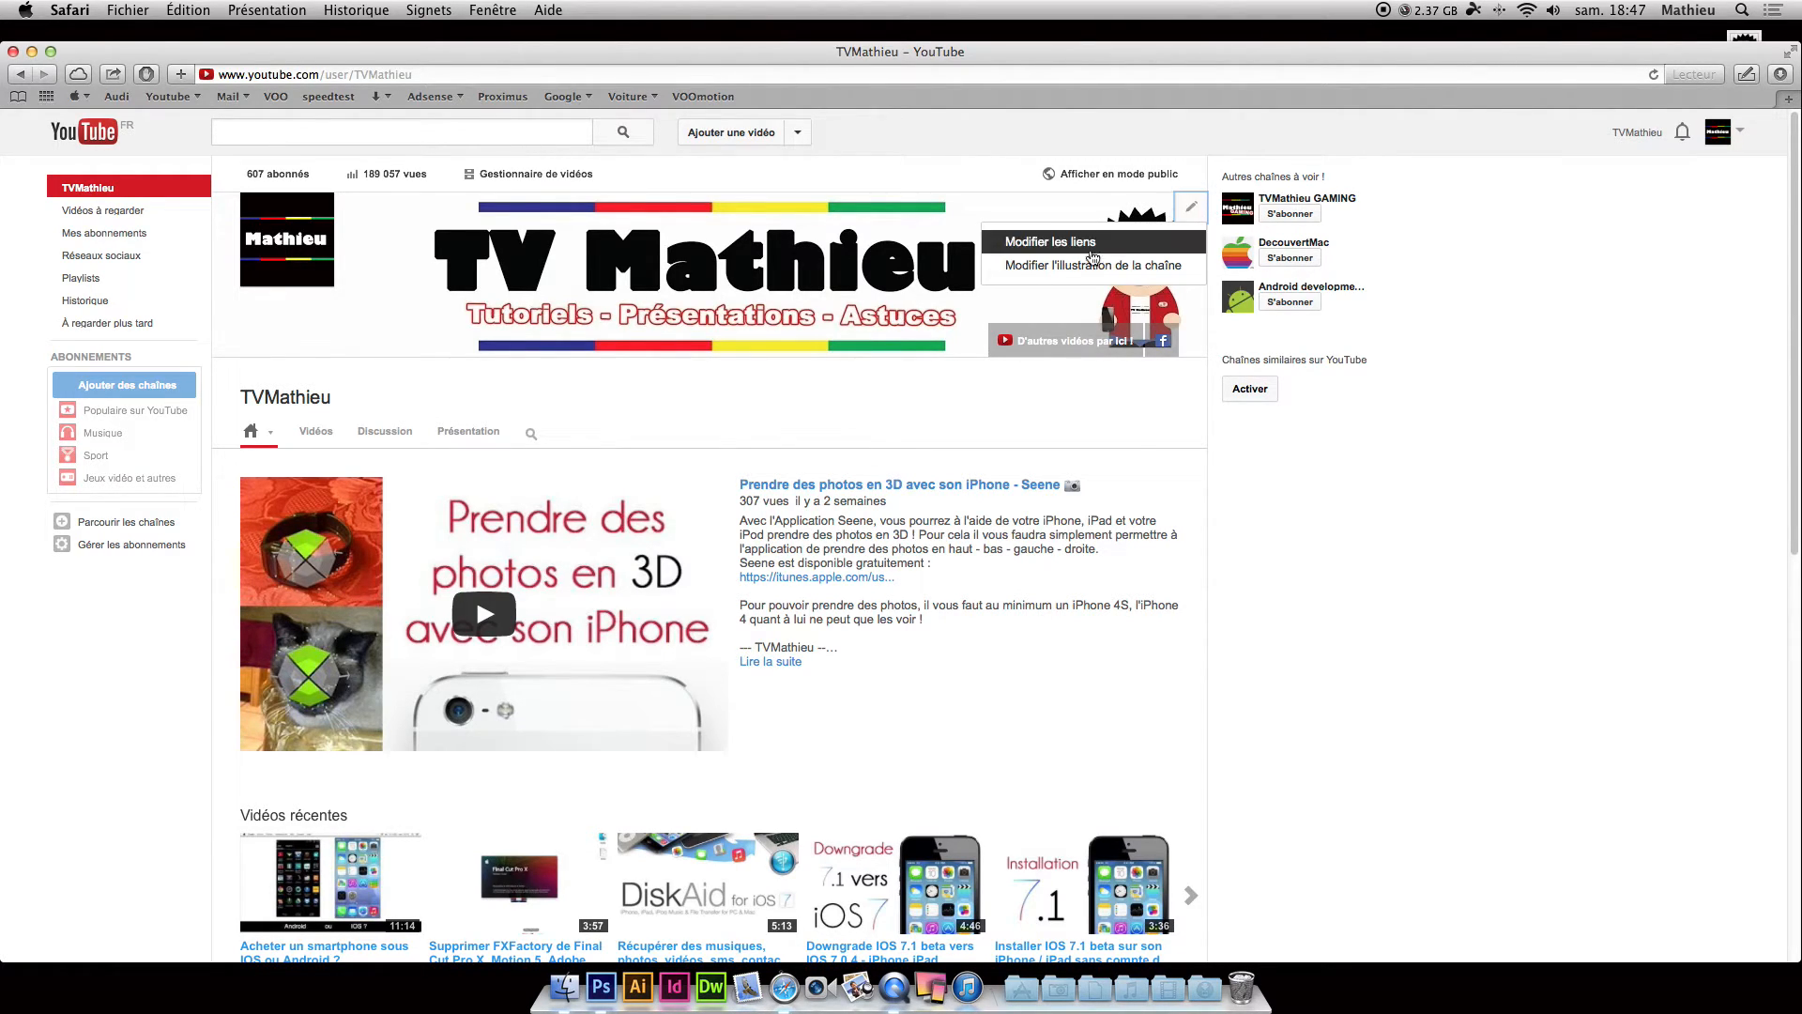
left_click(1034, 267)
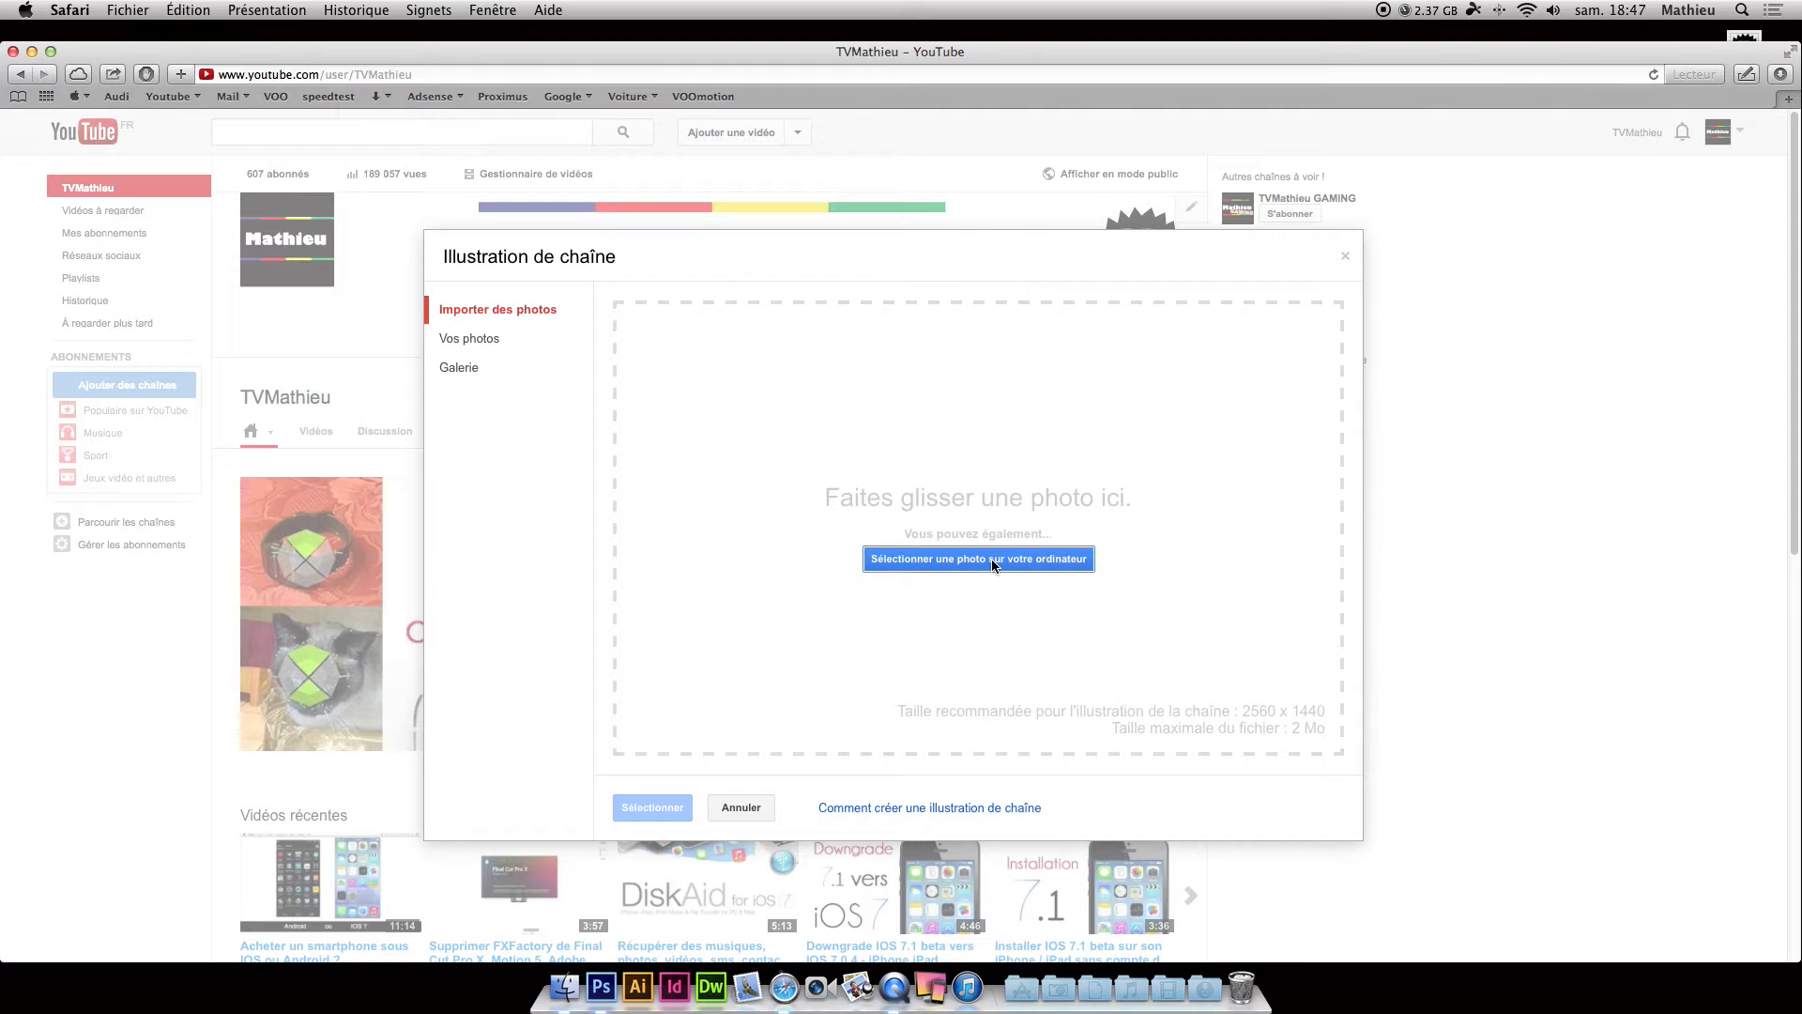
left_click(922, 559)
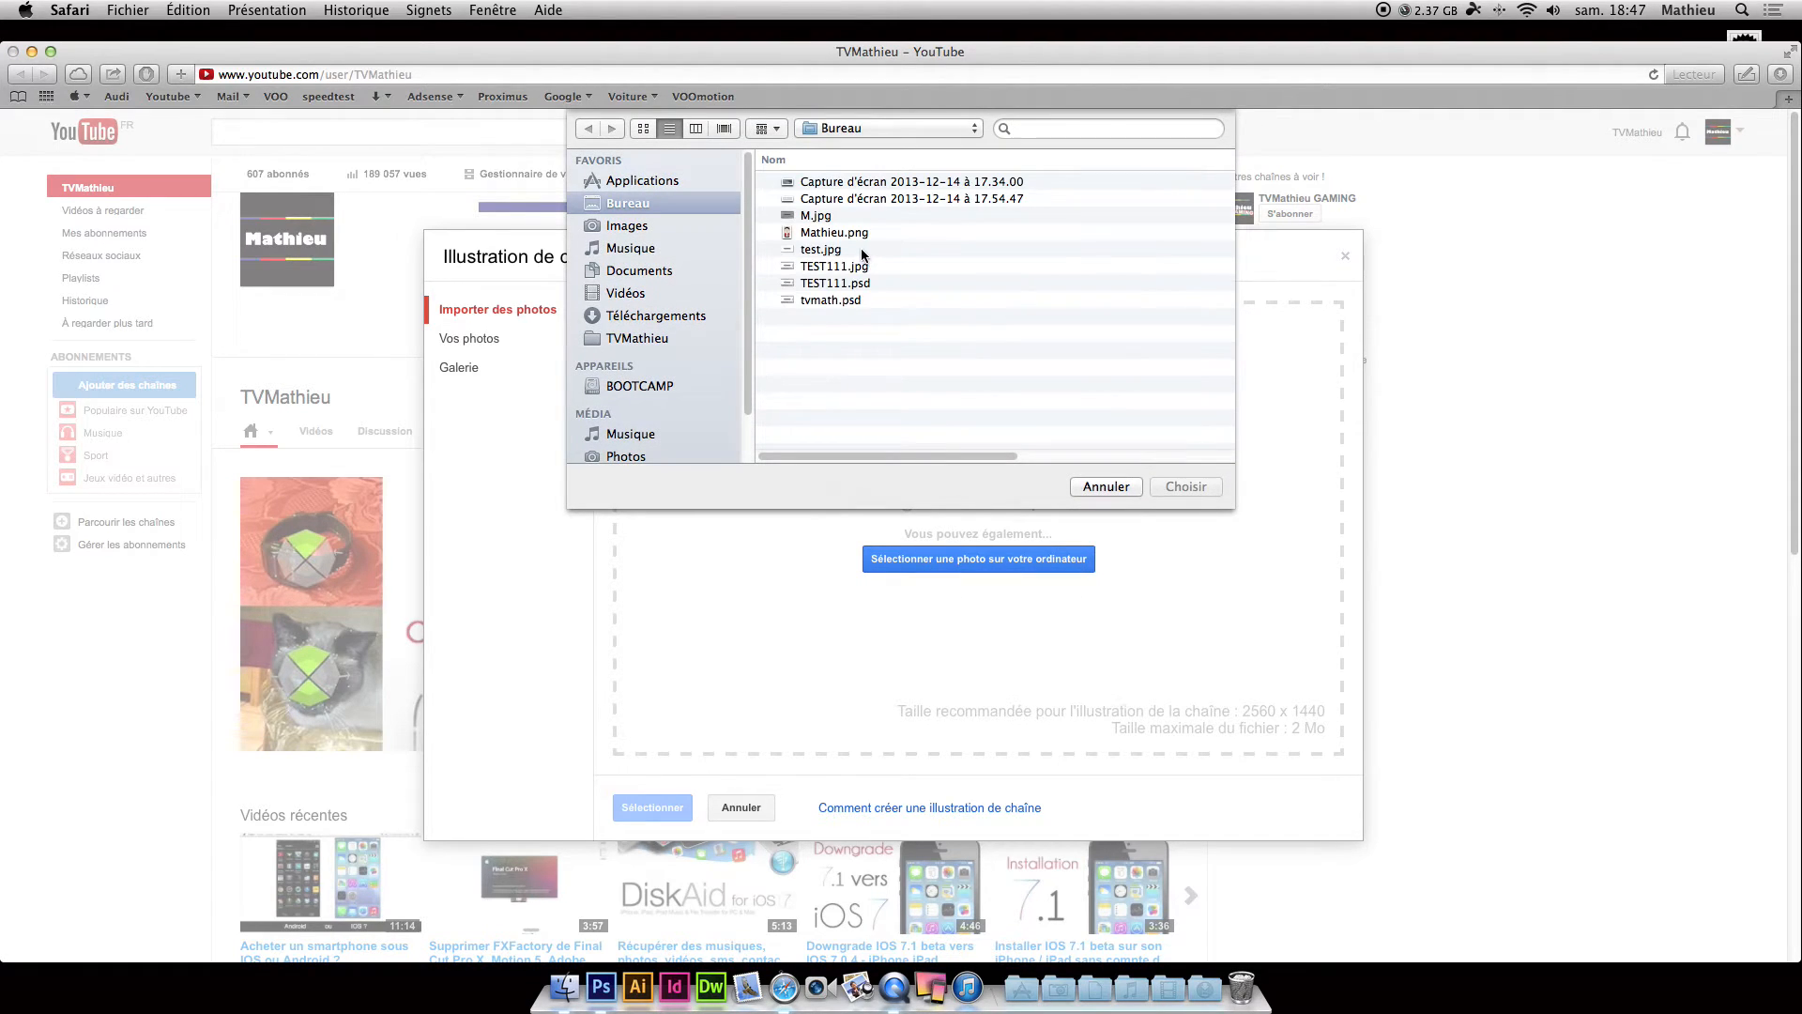
Preview TEST111.jpg and M.jpg in the file chooser, and upload M.jpg as the channel illustration.
left_click(837, 266)
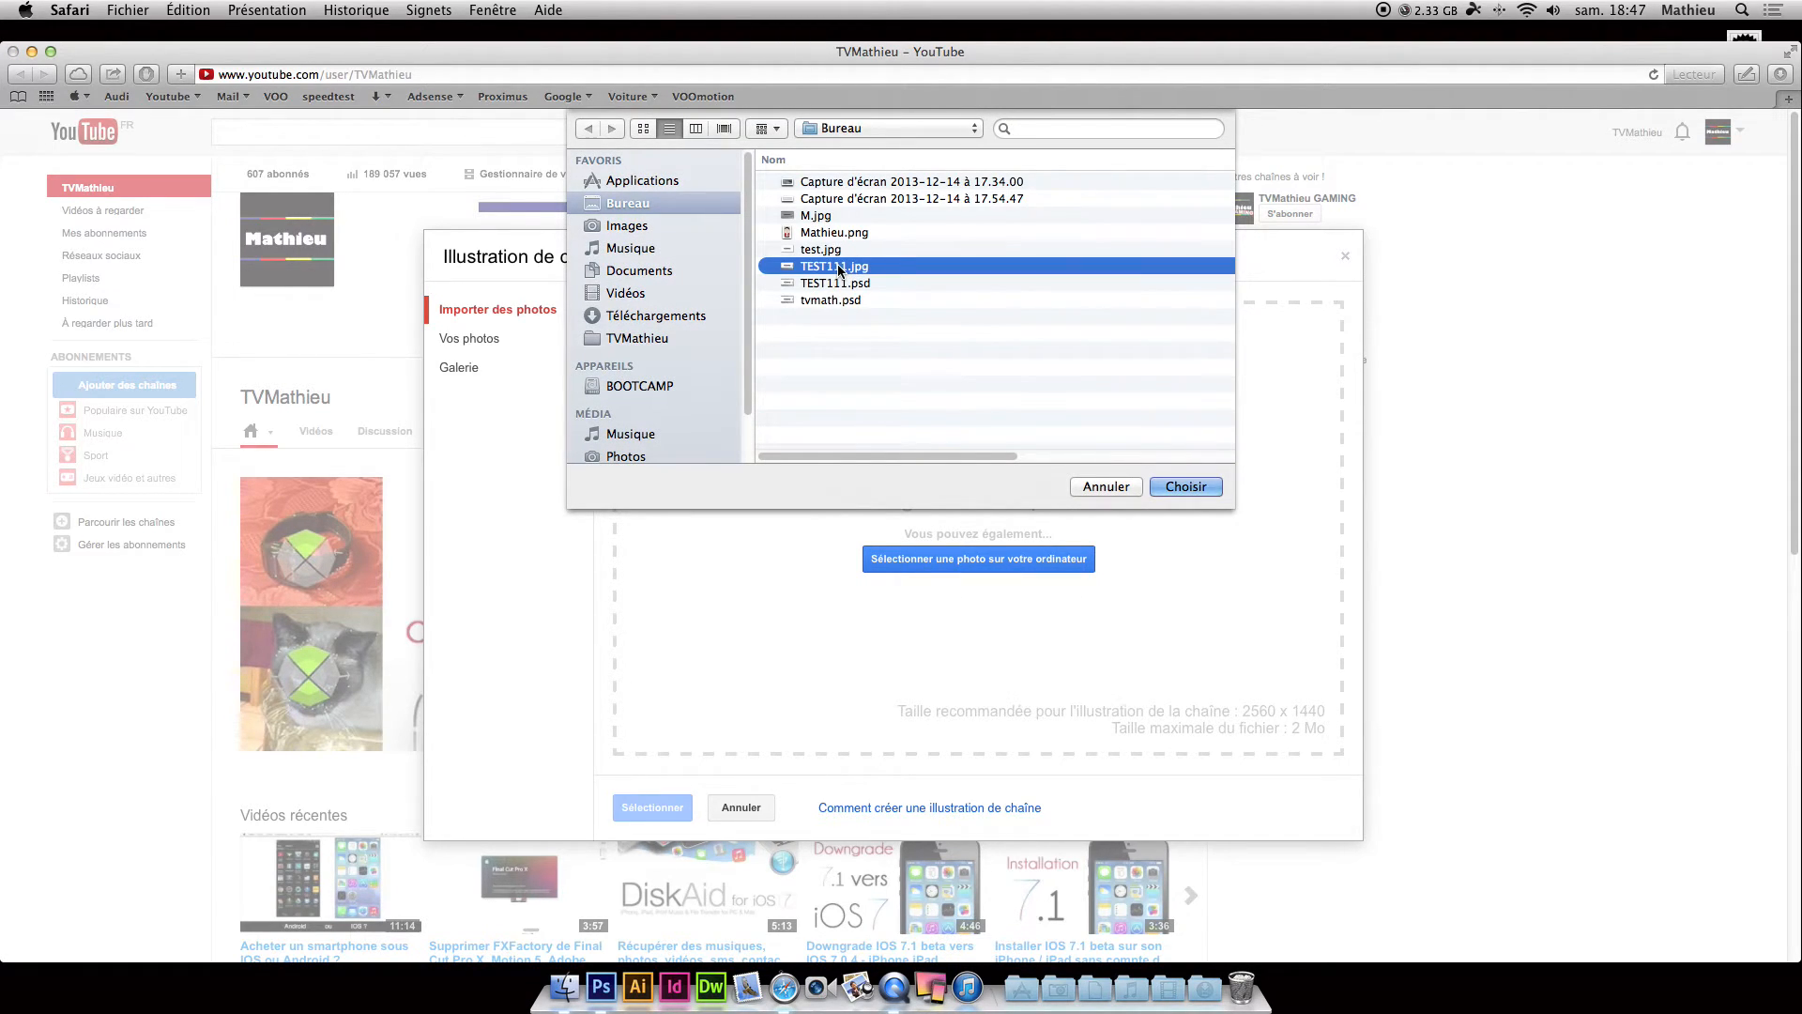
key("space")
key("space")
left_click(864, 227)
key("space")
key("space")
key("Return")
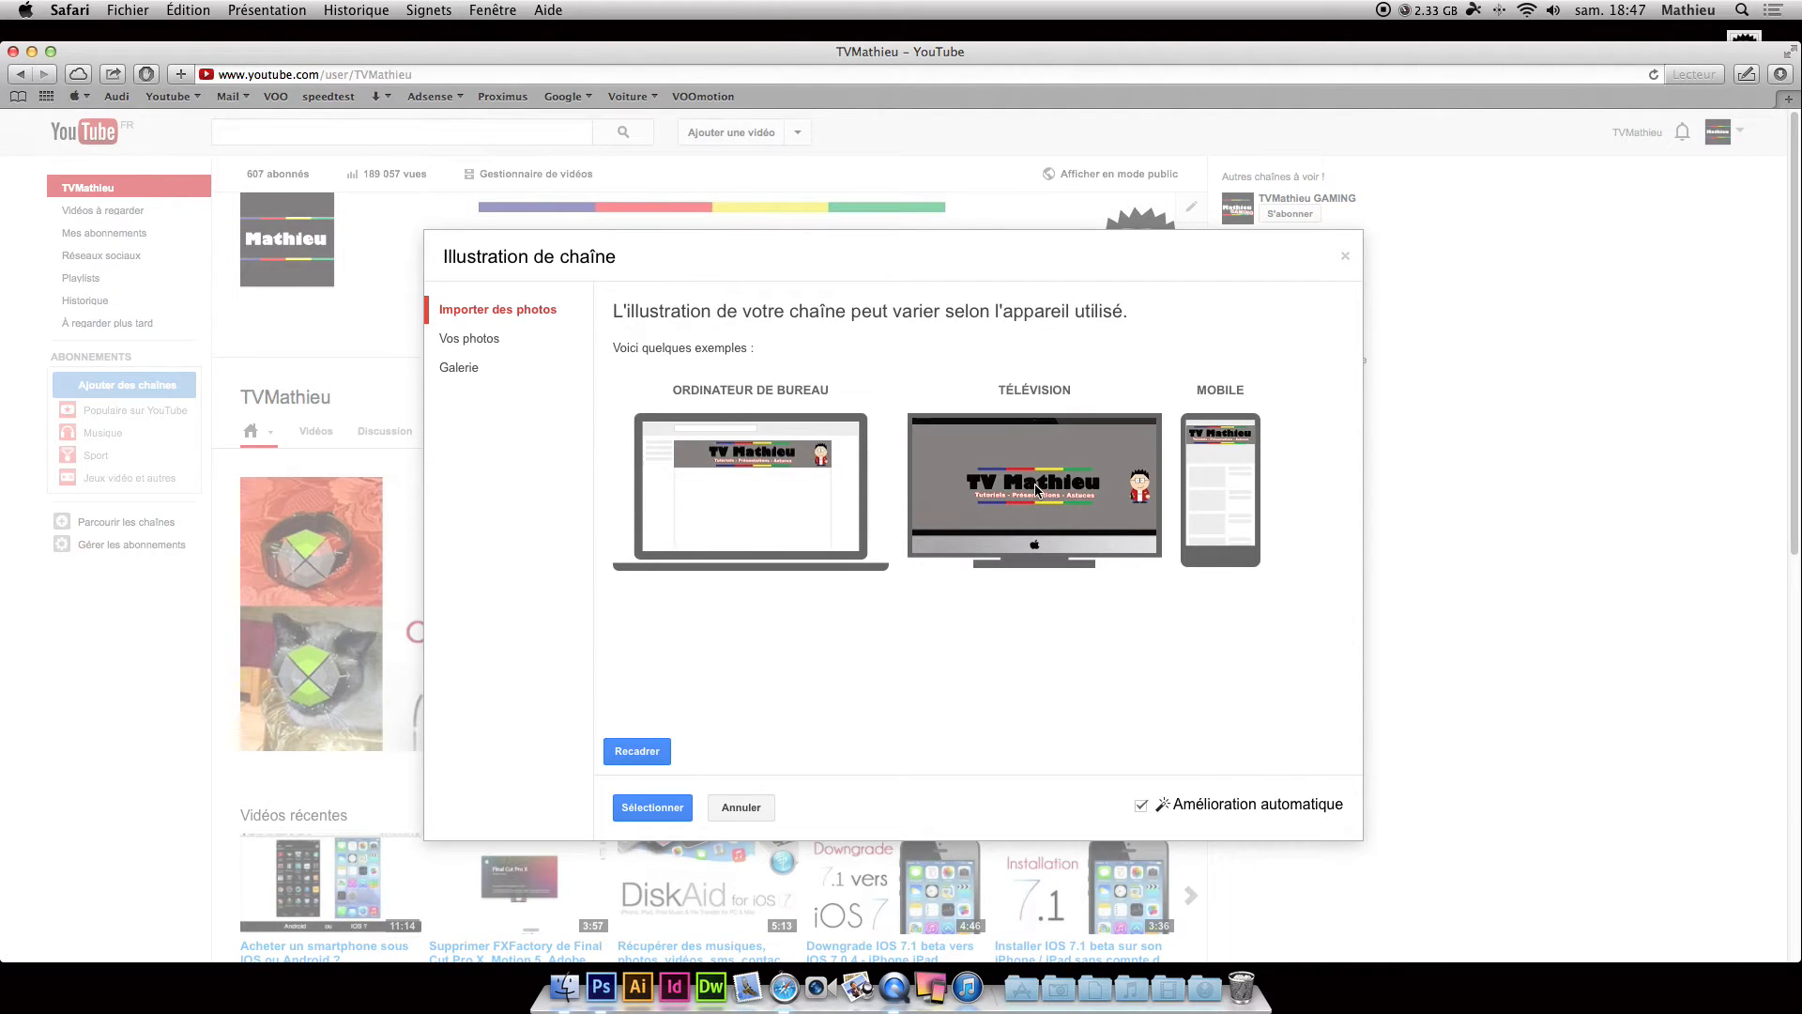
Turn off automatic enhancement, check the full-image crop, and apply M.jpg as the channel illustration.
left_click(1141, 806)
left_click(638, 751)
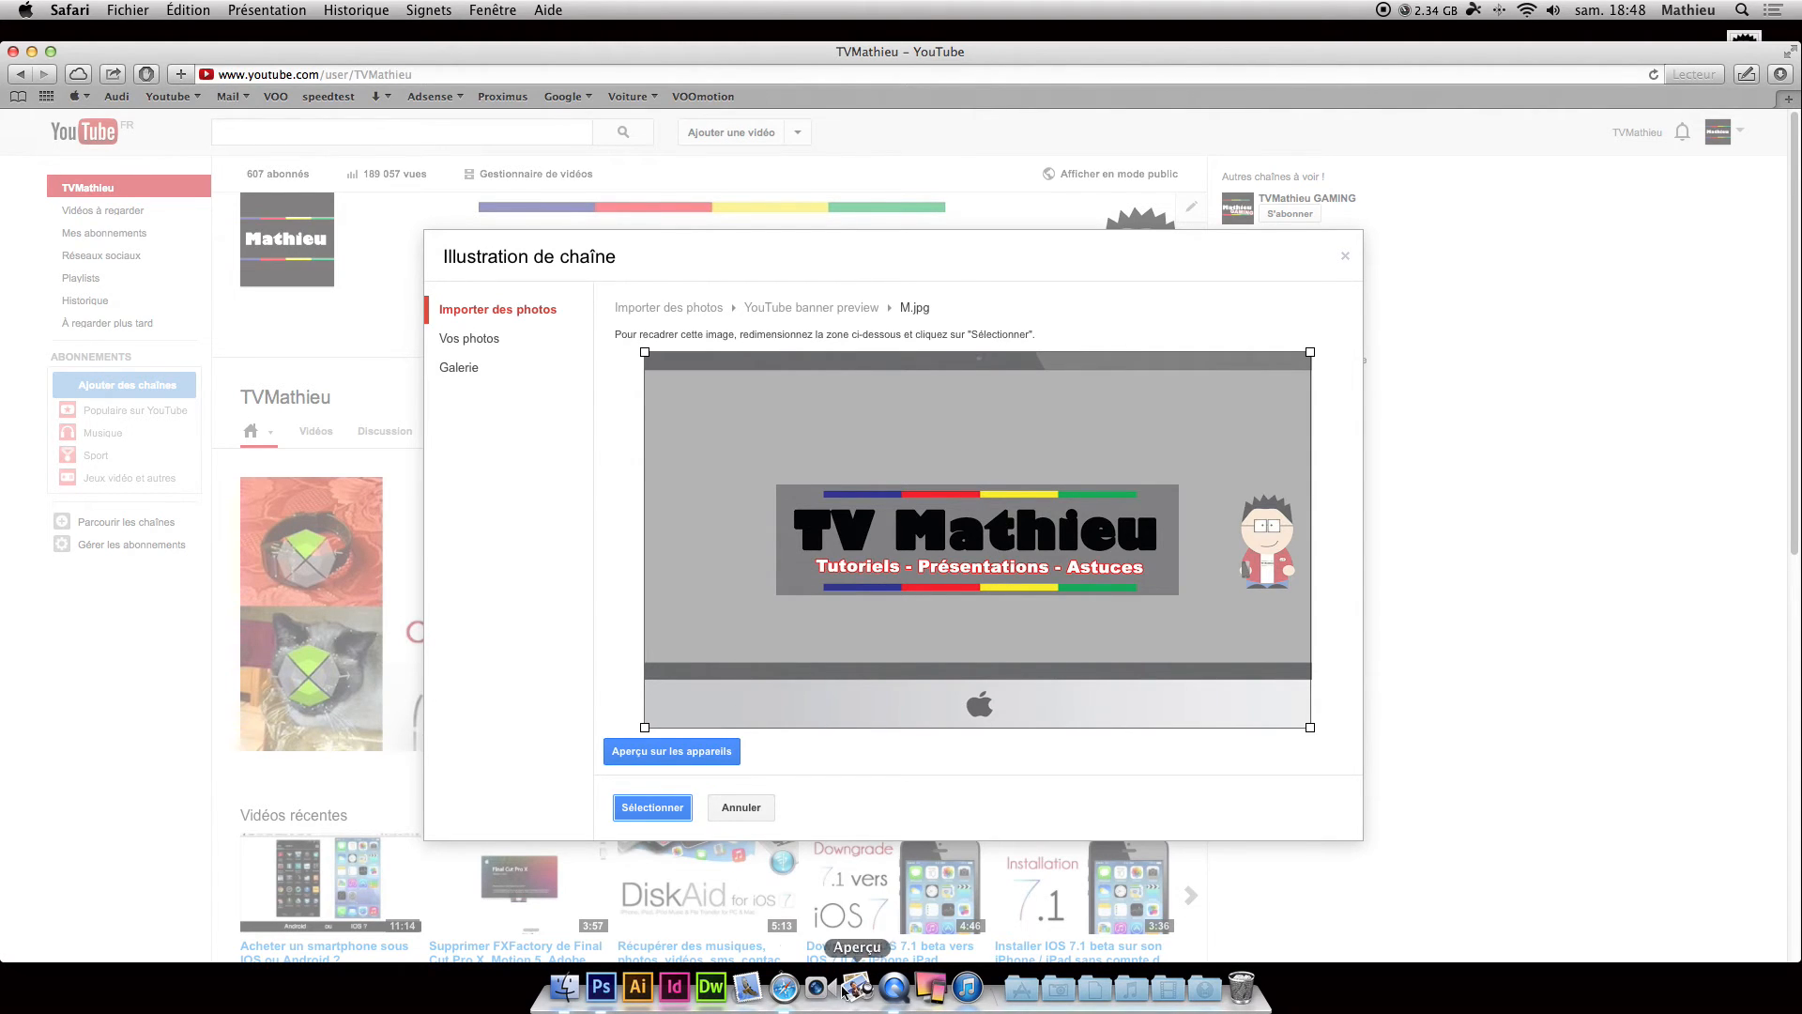
left_click(601, 986)
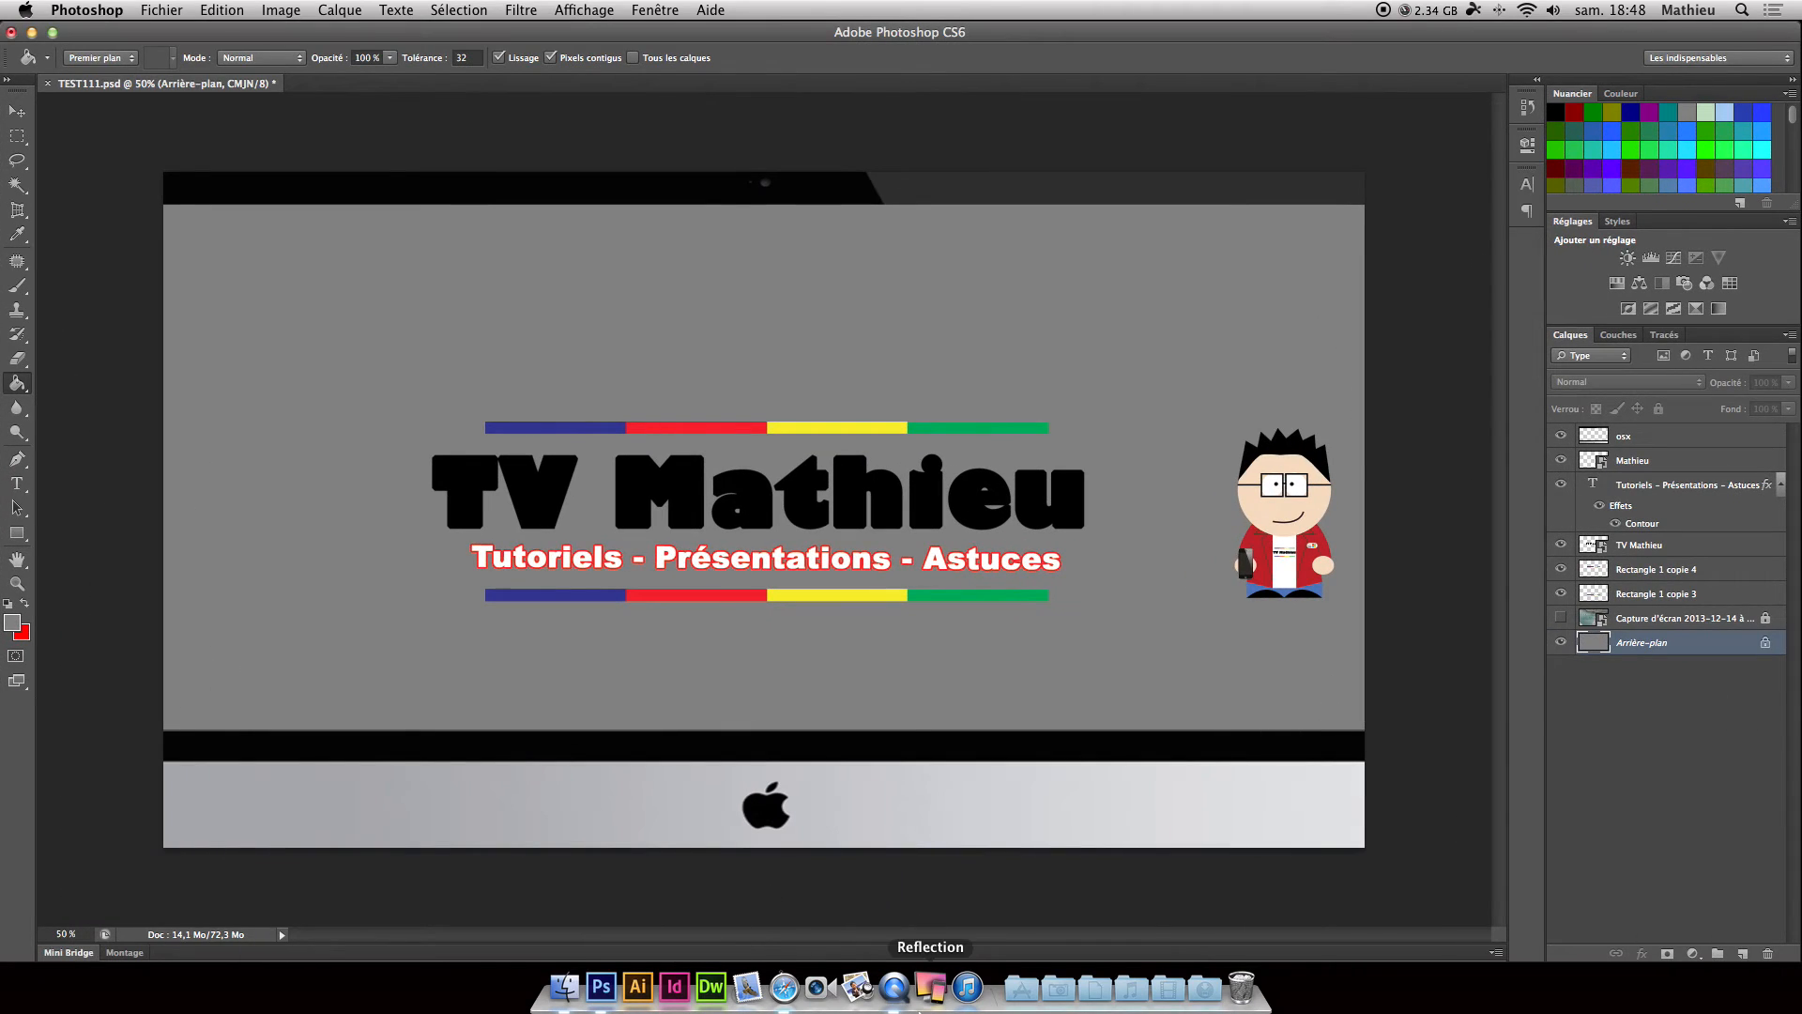
left_click(784, 986)
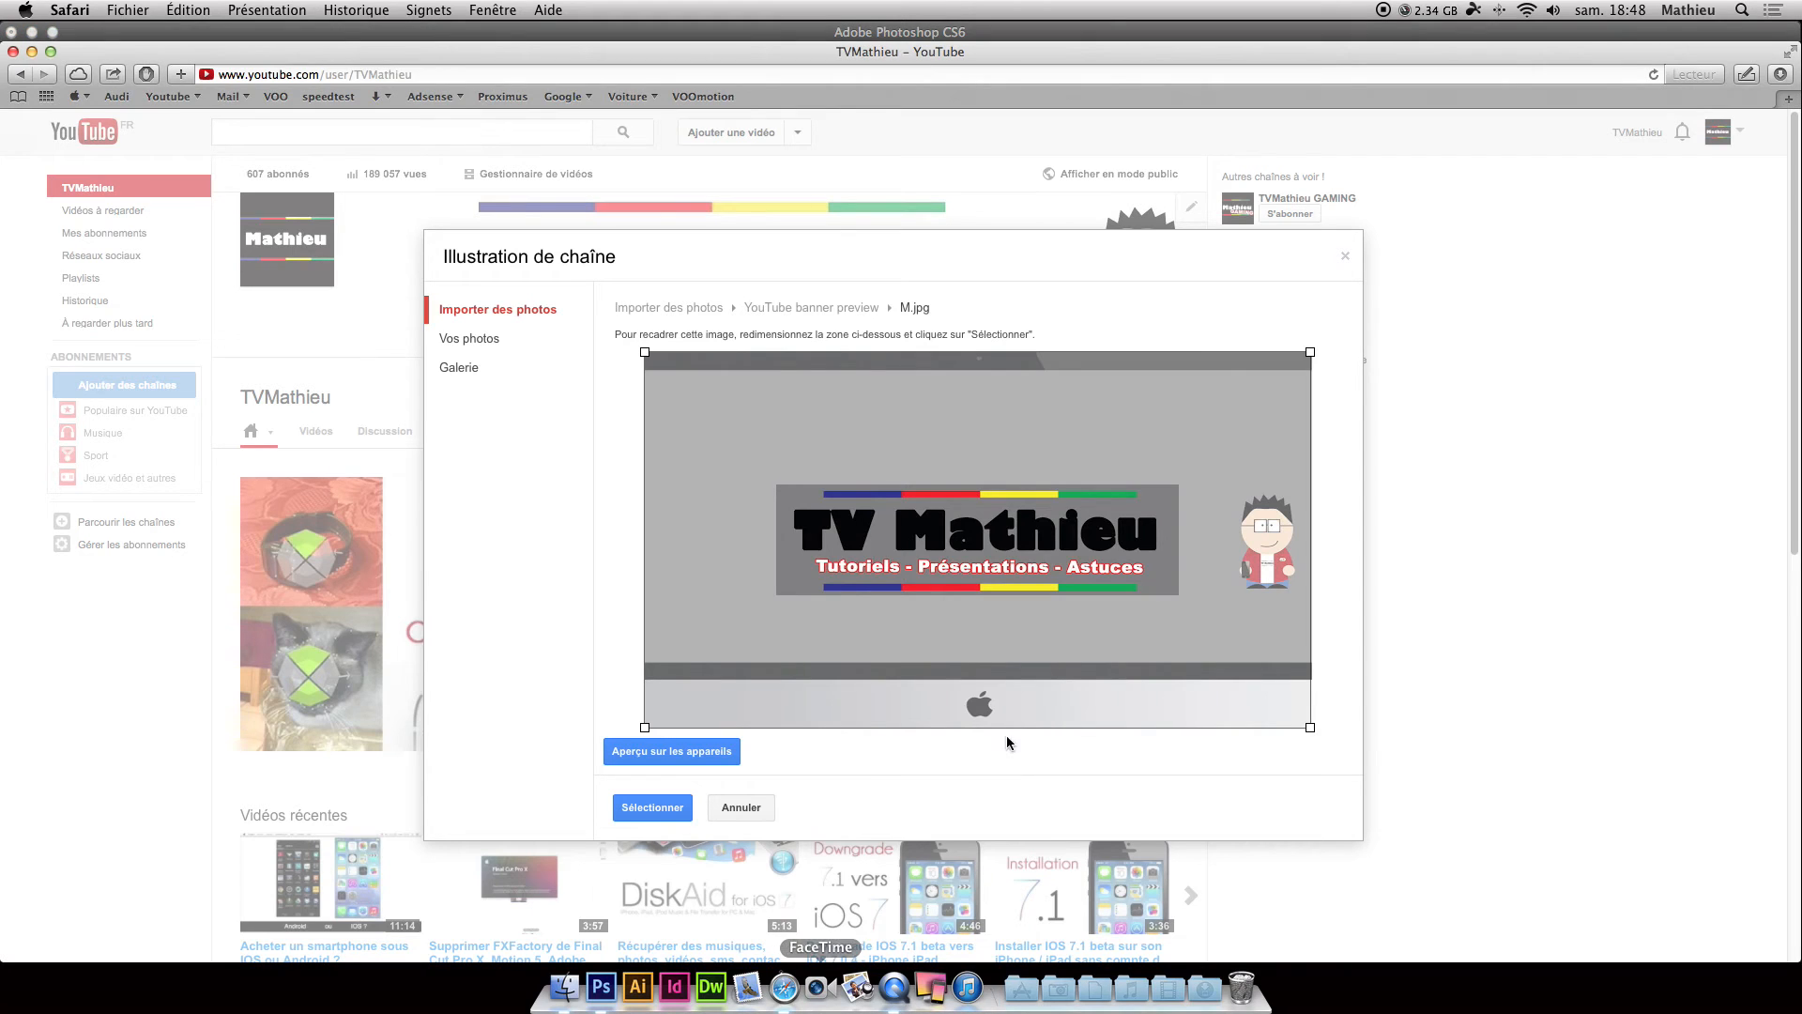
left_click(658, 809)
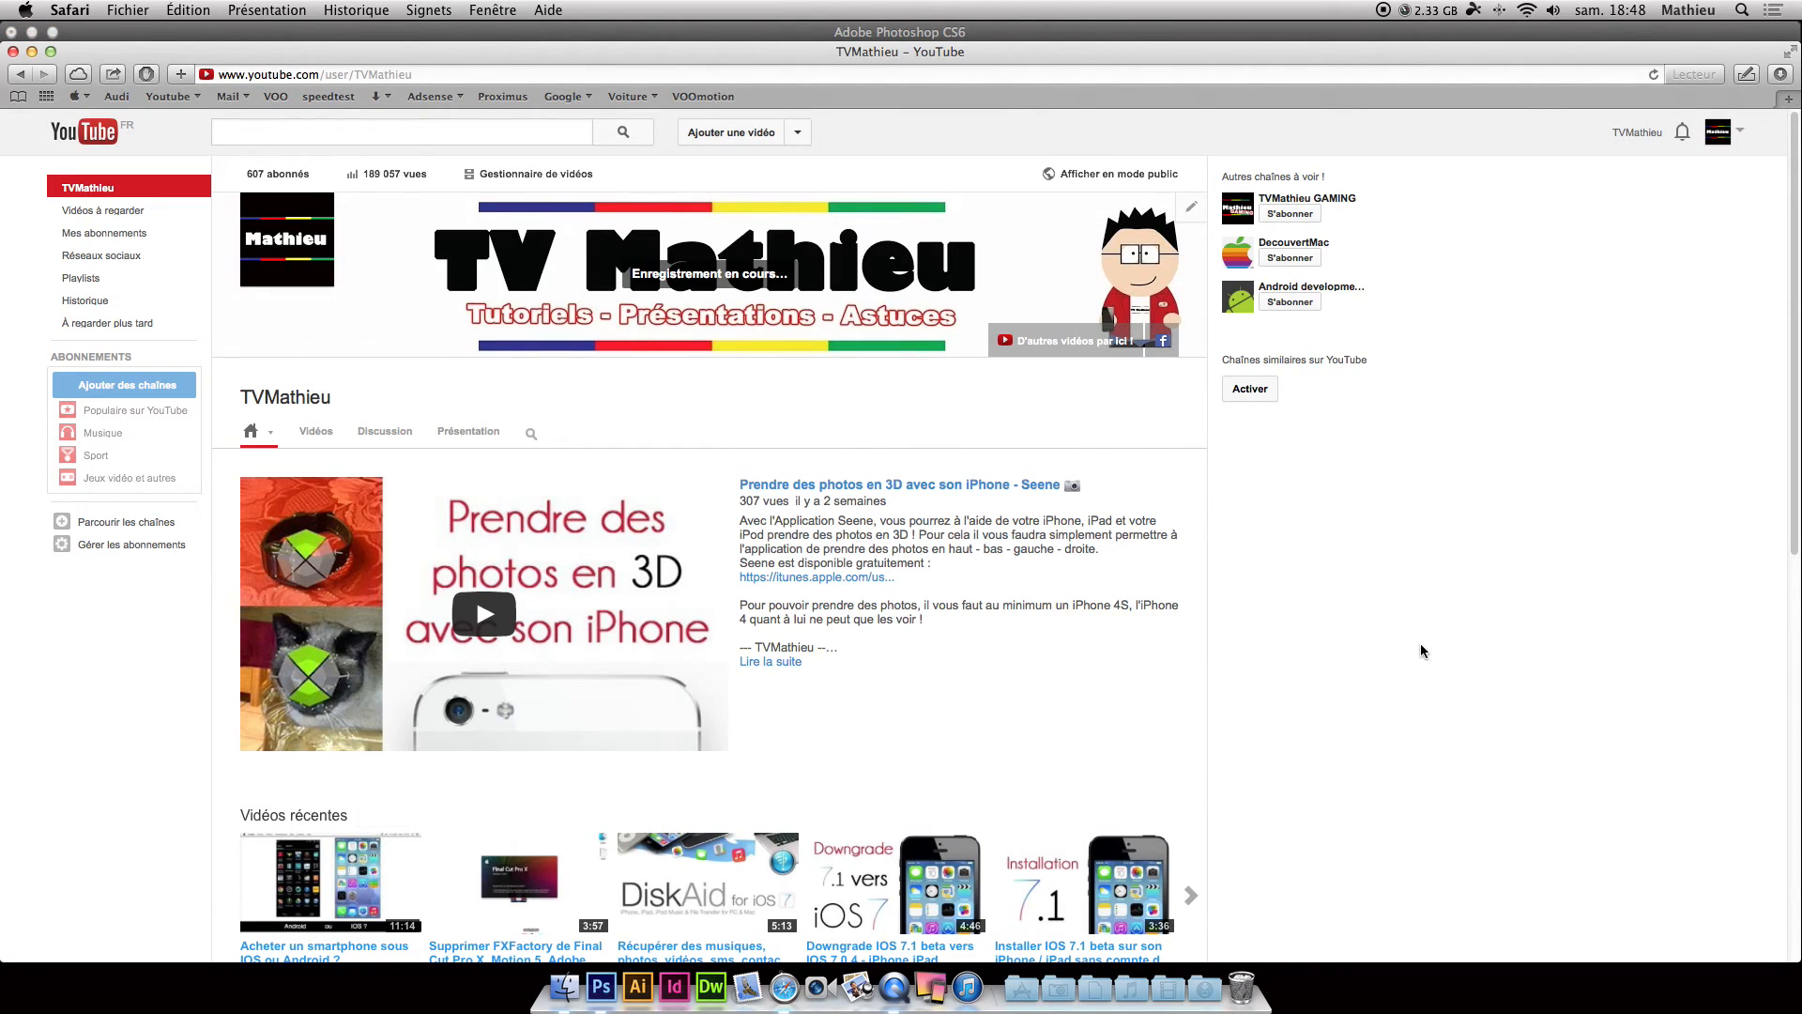
key("super+r")
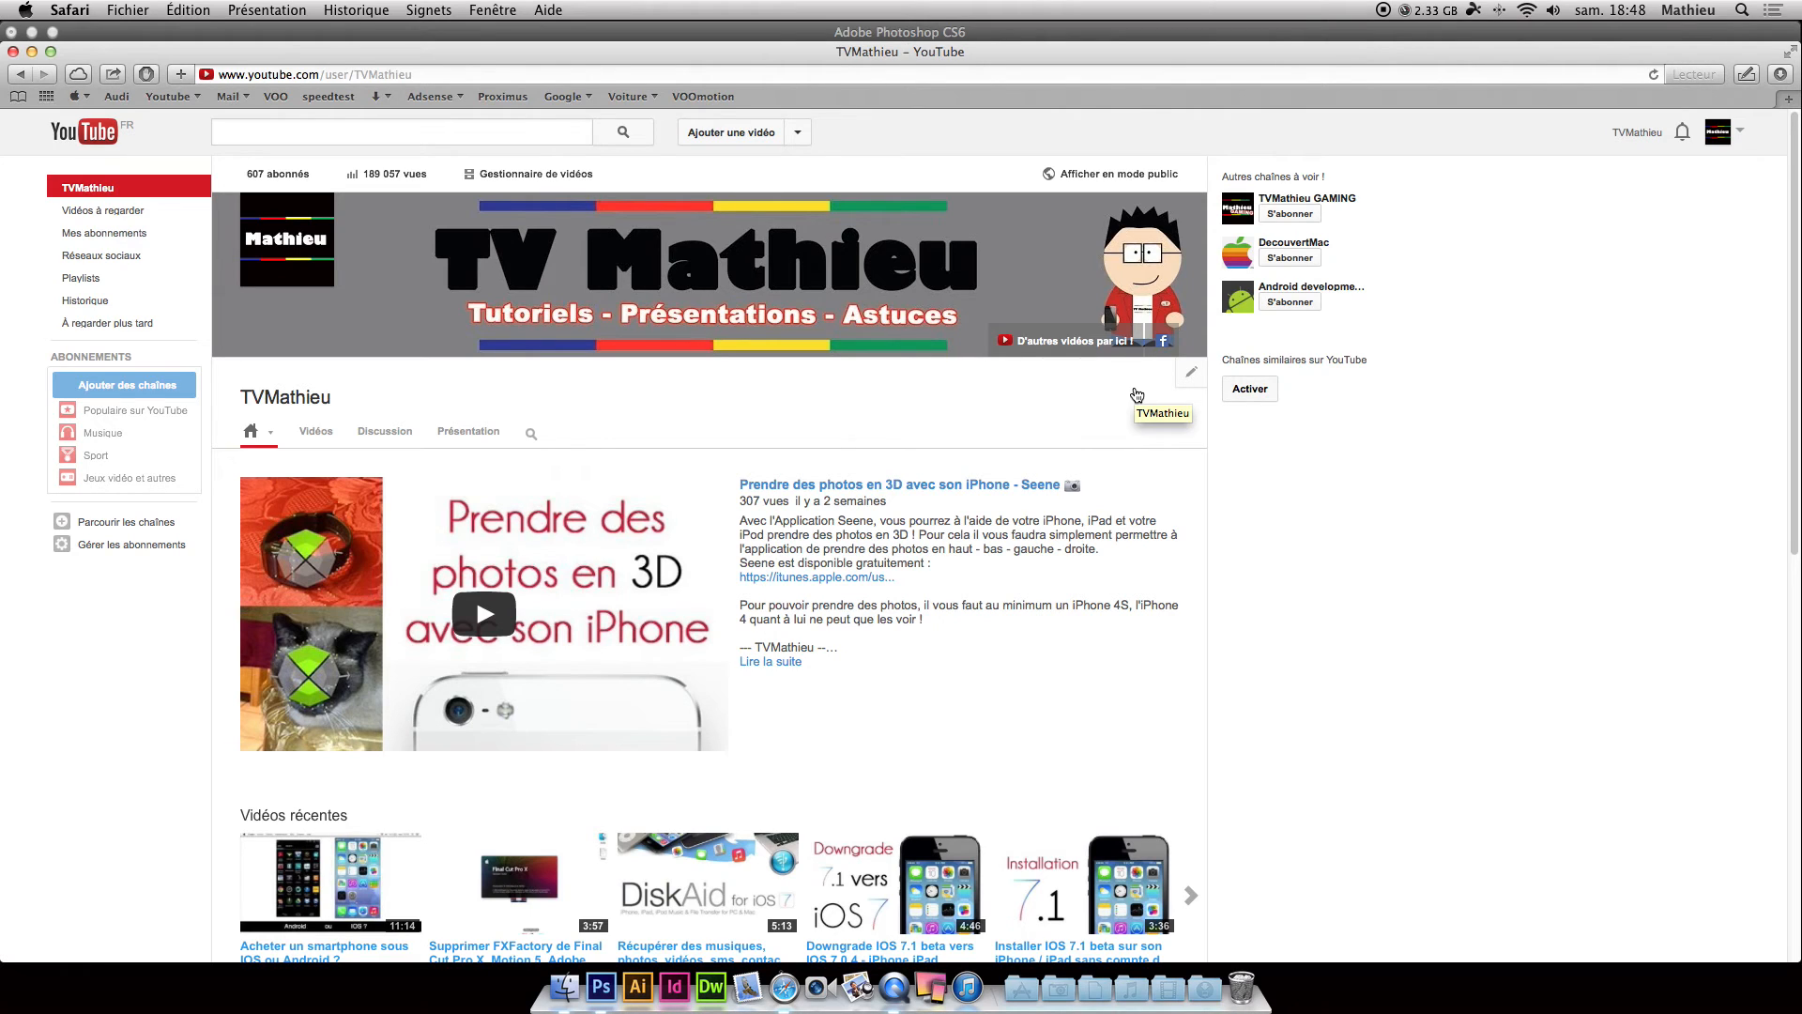
Switch to Photoshop, show the template screenshot layer, hide all artwork layers above it, and select the Arrière-plan layer.
left_click(601, 985)
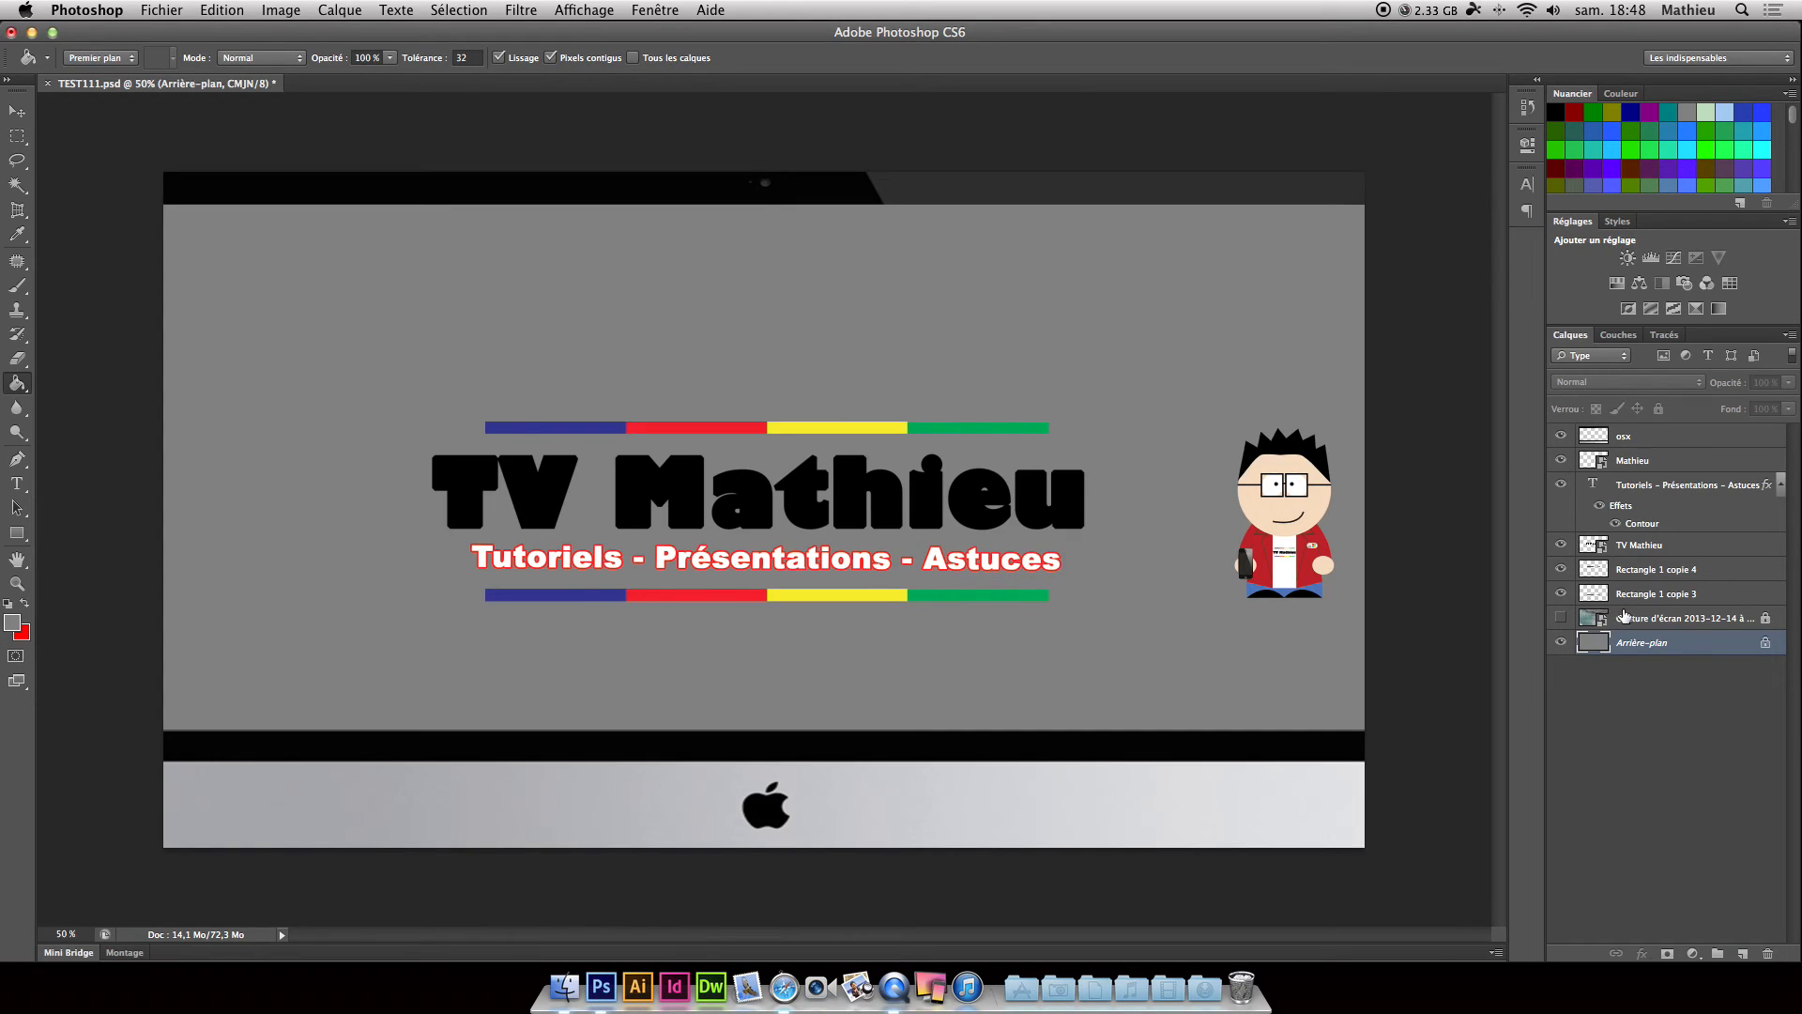
left_click(1561, 619)
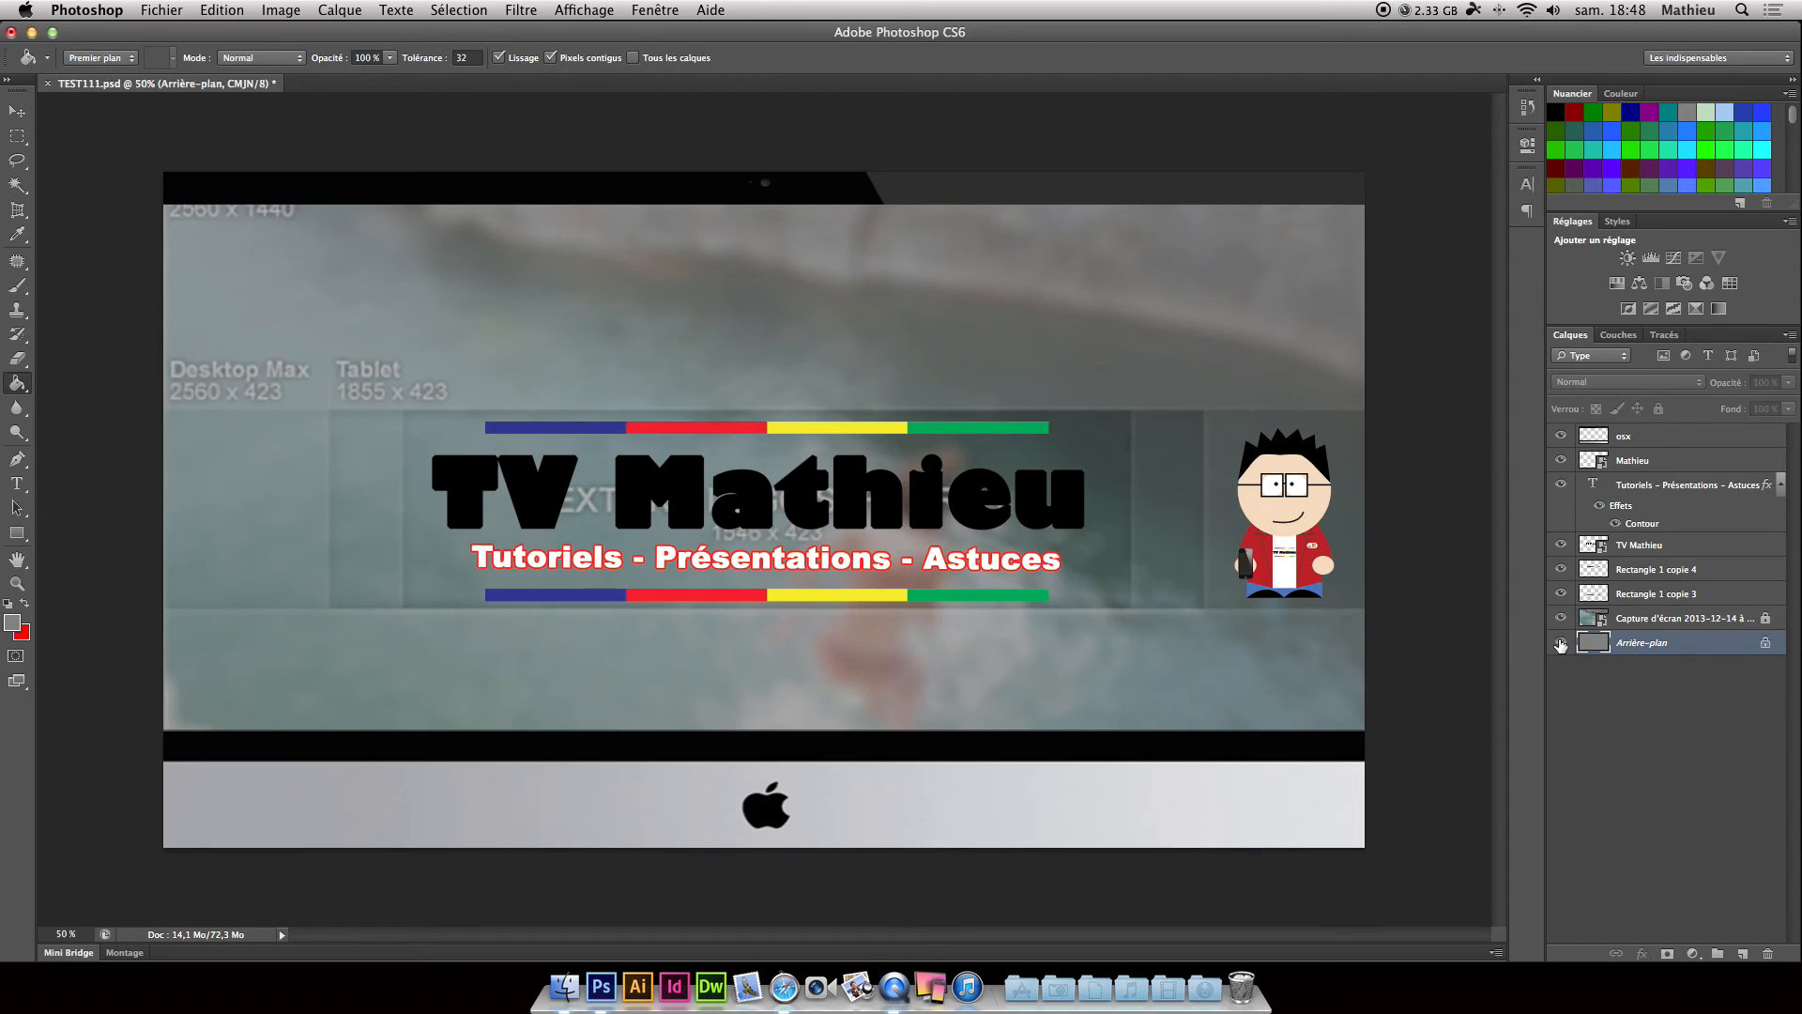
left_click(1561, 619)
left_click(1562, 619)
left_click(1649, 620)
left_click(1561, 436)
left_click_drag(1561, 593, 1563, 452)
left_click(1563, 455)
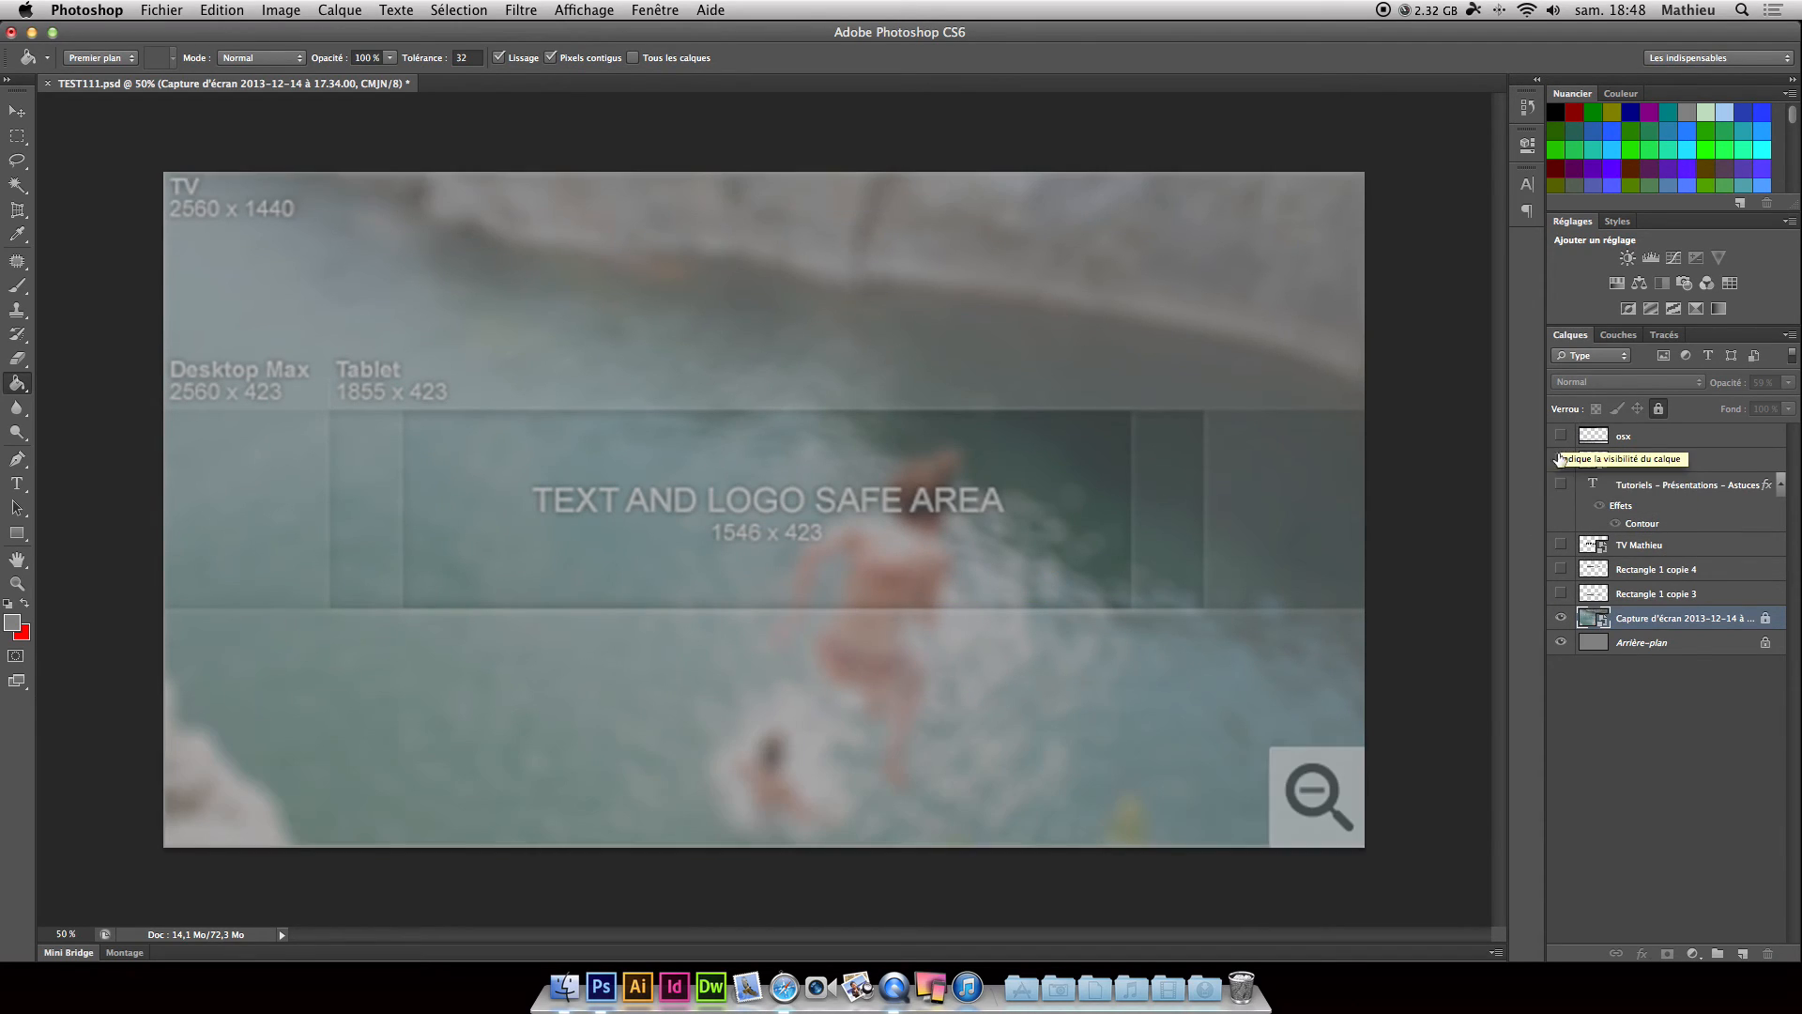
left_click(1561, 643)
left_click(1643, 642)
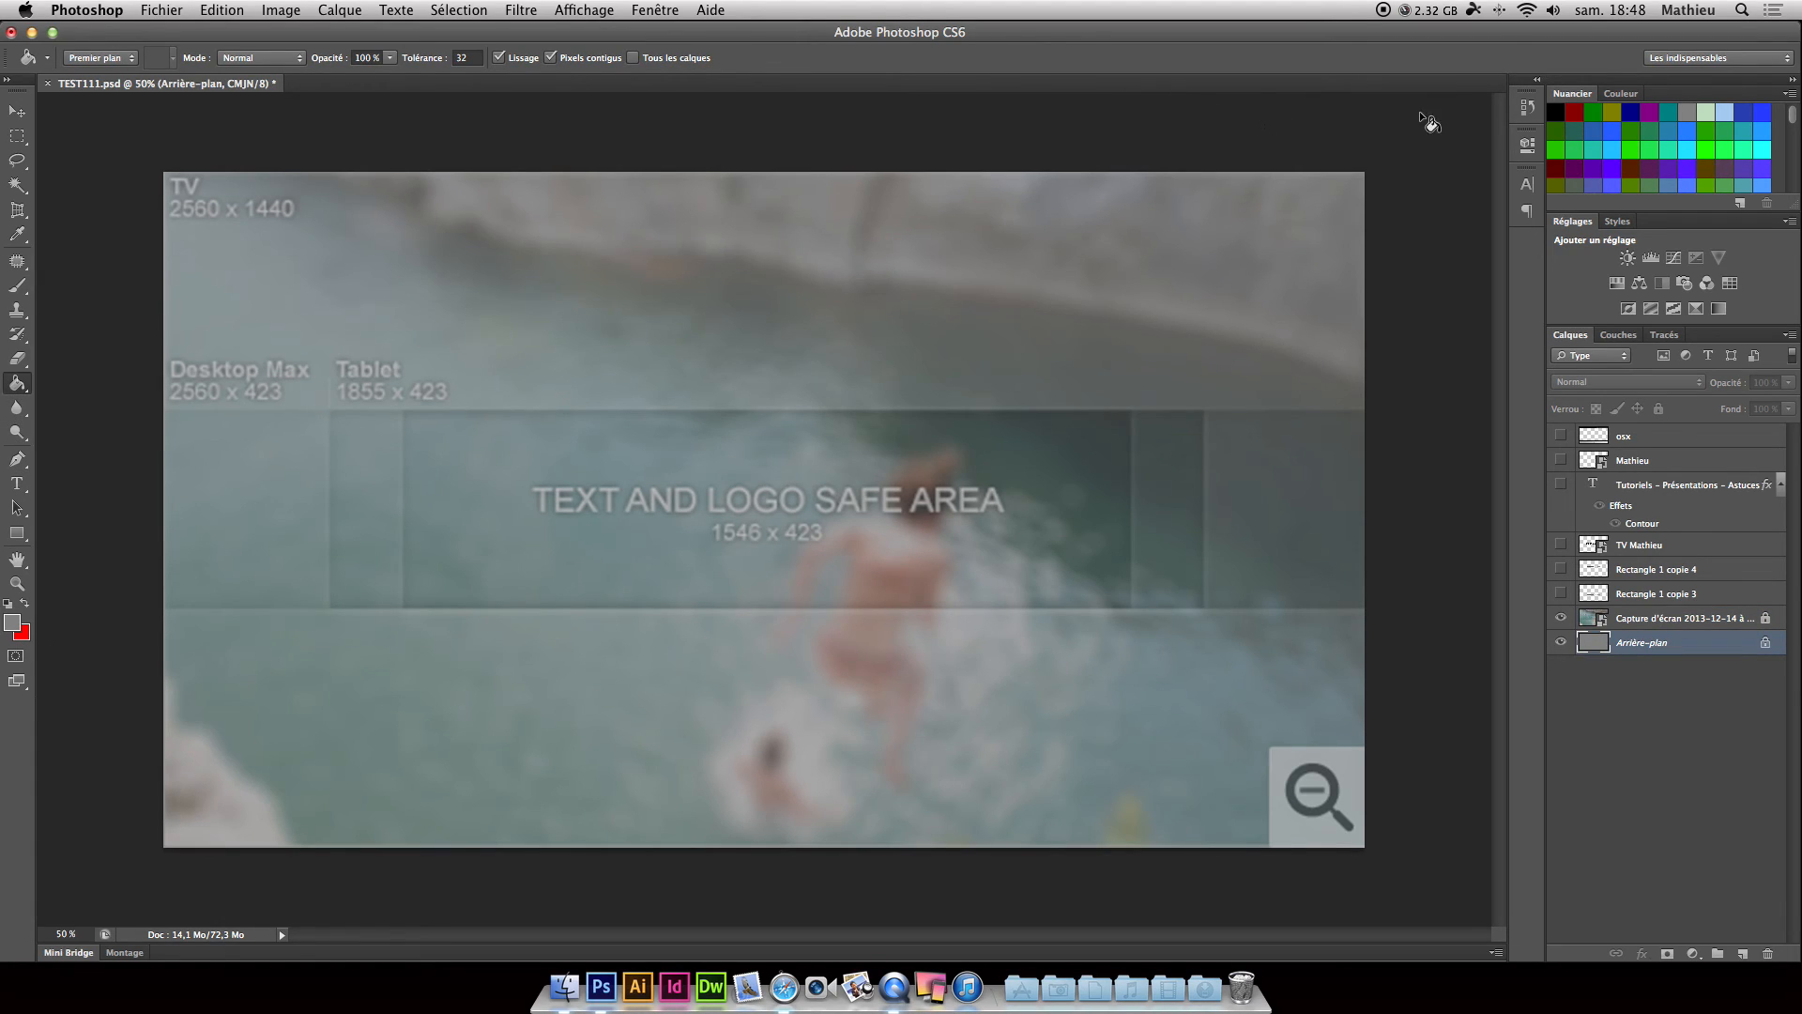
Delete the Pot de peinture states from the history to remove the black, red and gray background fills.
left_click(1527, 106)
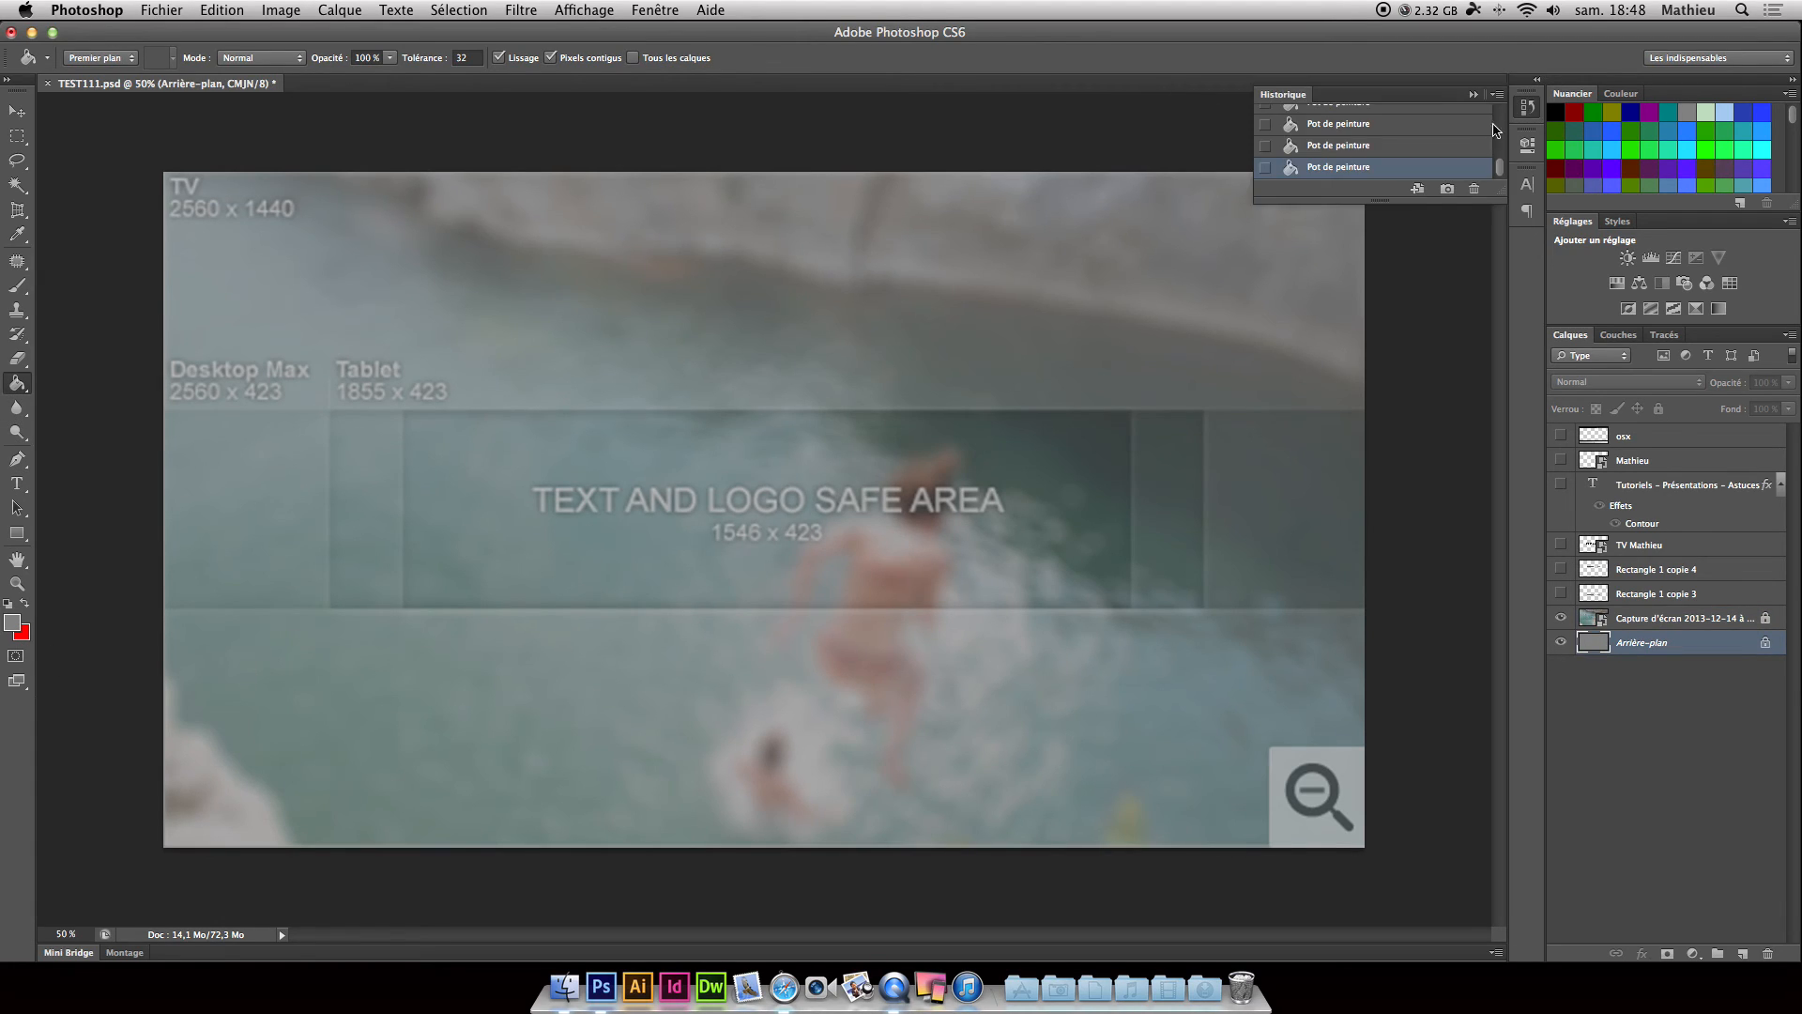
left_click(1472, 189)
key("Return")
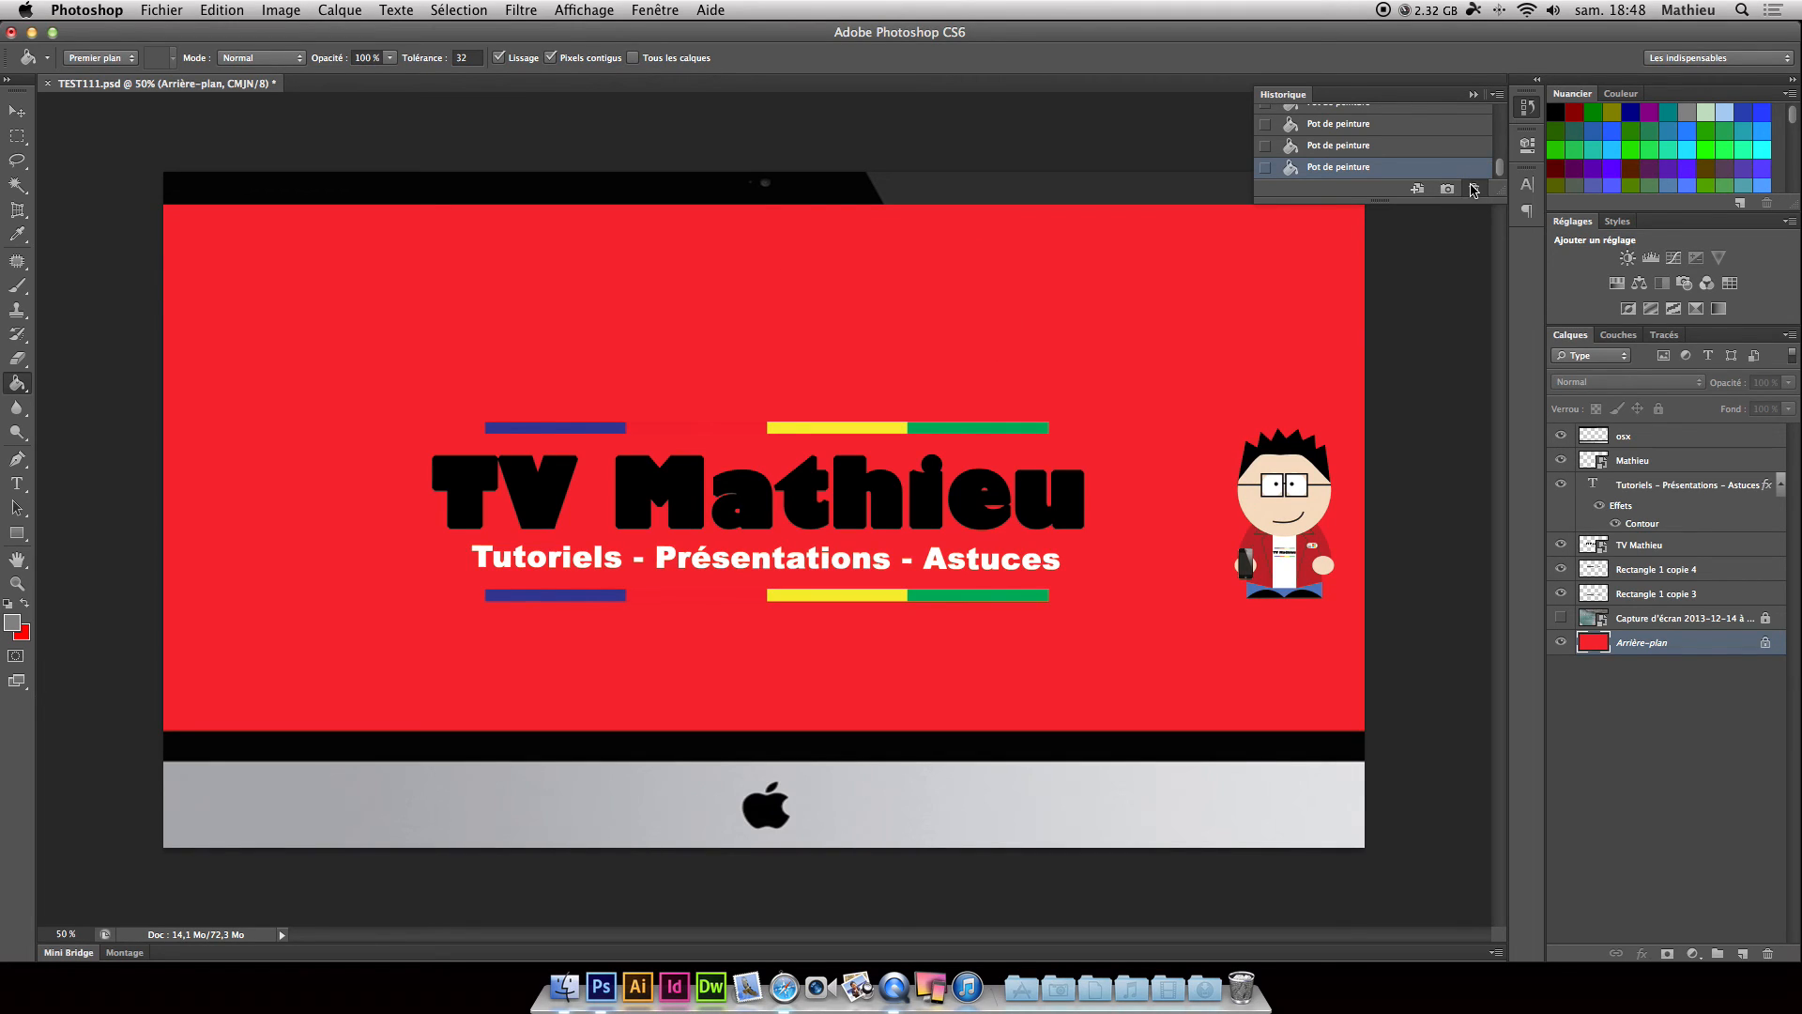
left_click(1474, 189)
left_click(1474, 190)
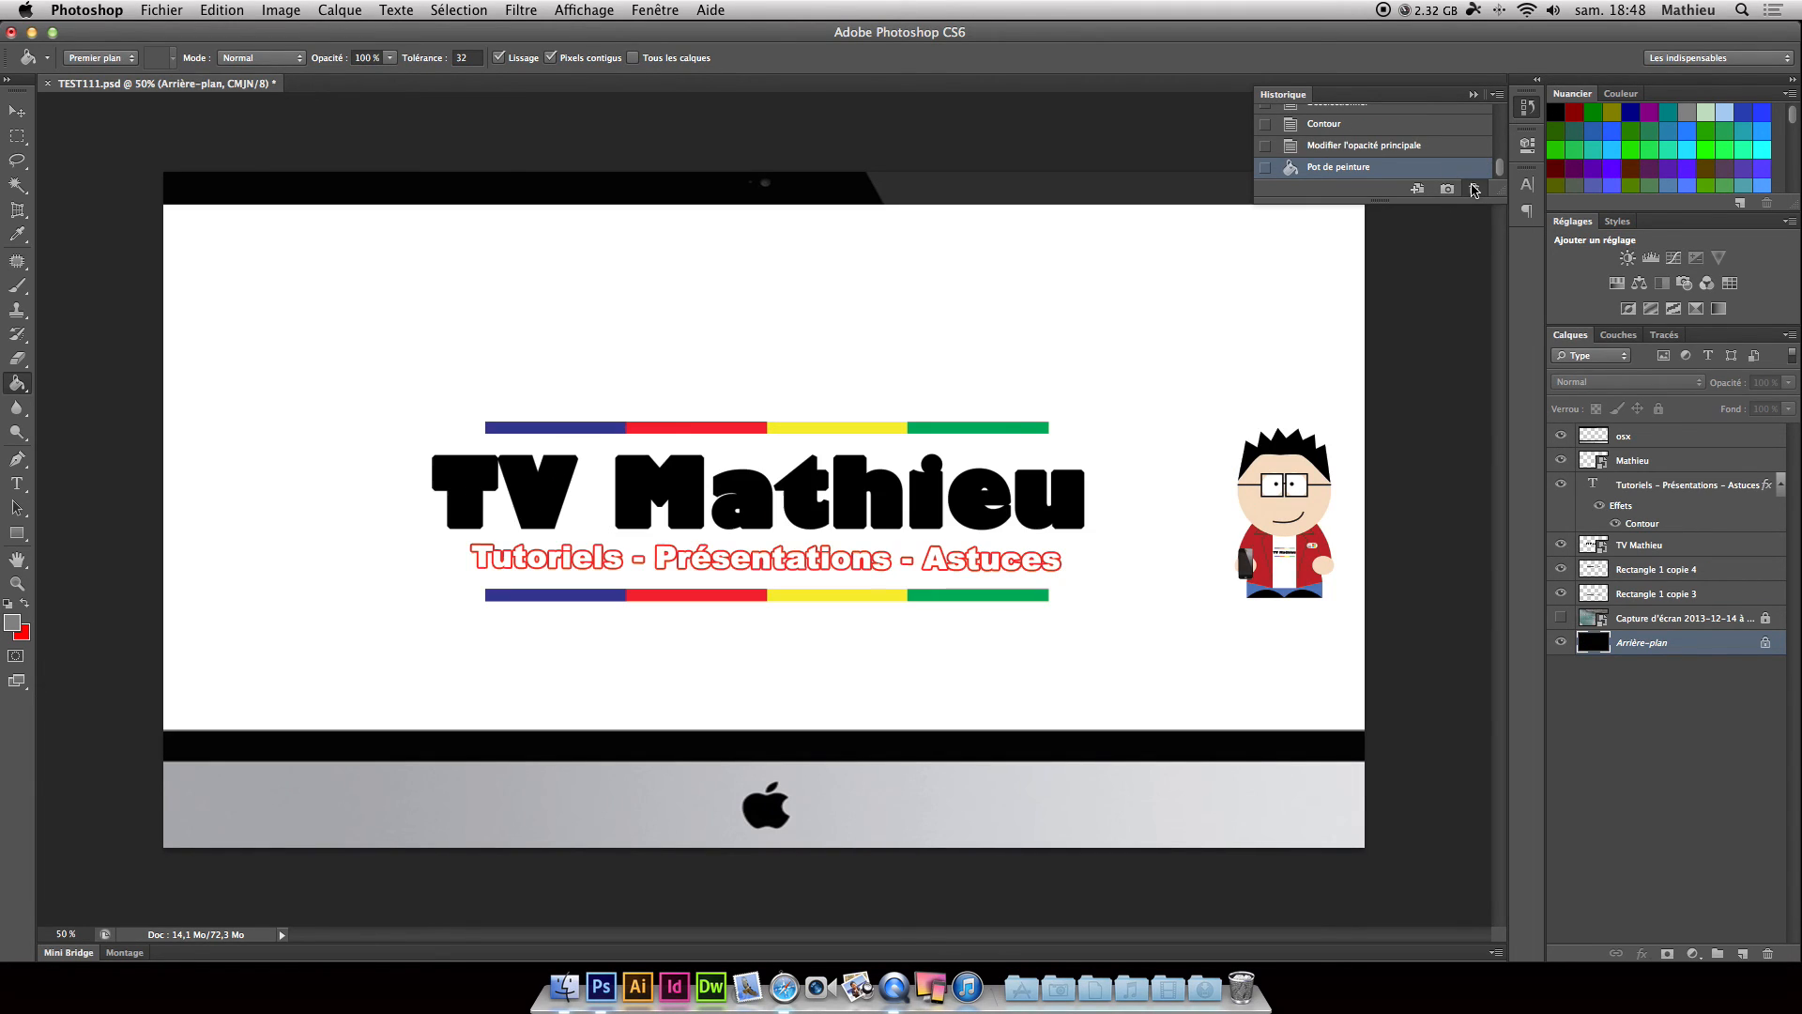
left_click(1474, 189)
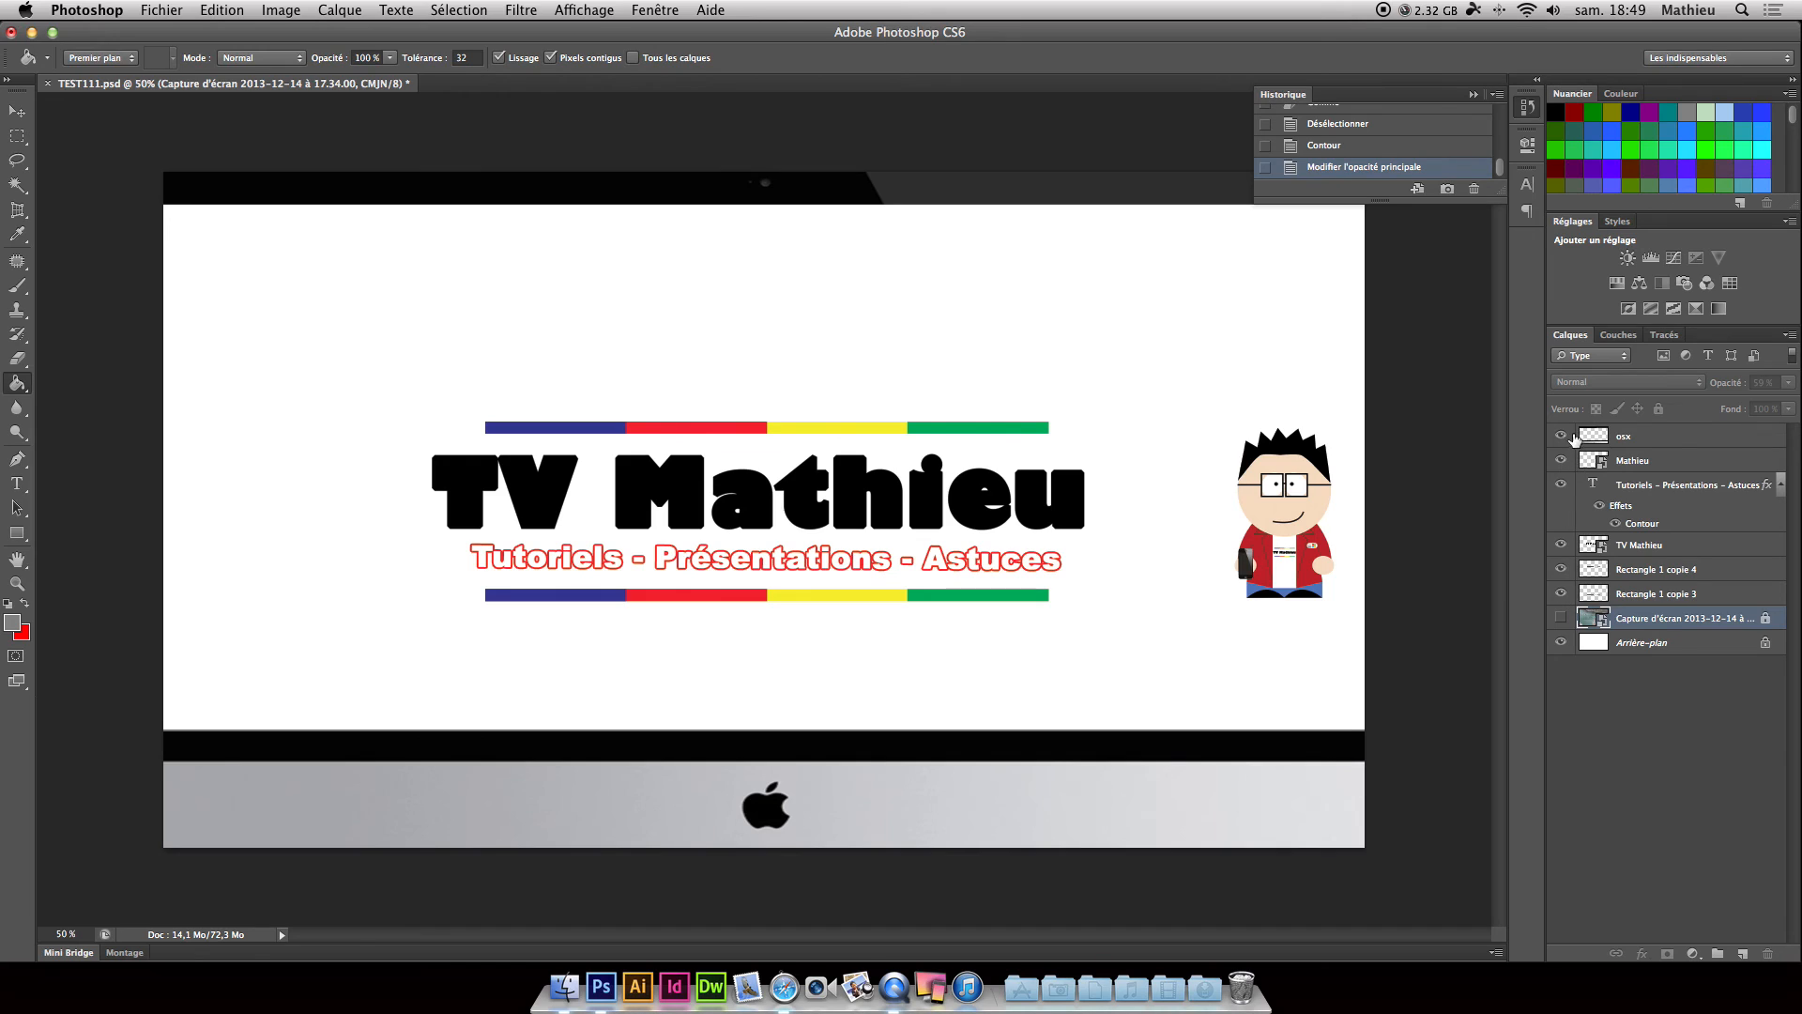
Hide the osx, character, tagline, title and stripe layers, then show and select the locked template screenshot layer.
left_click_drag(1561, 435, 1562, 606)
left_click(1561, 618)
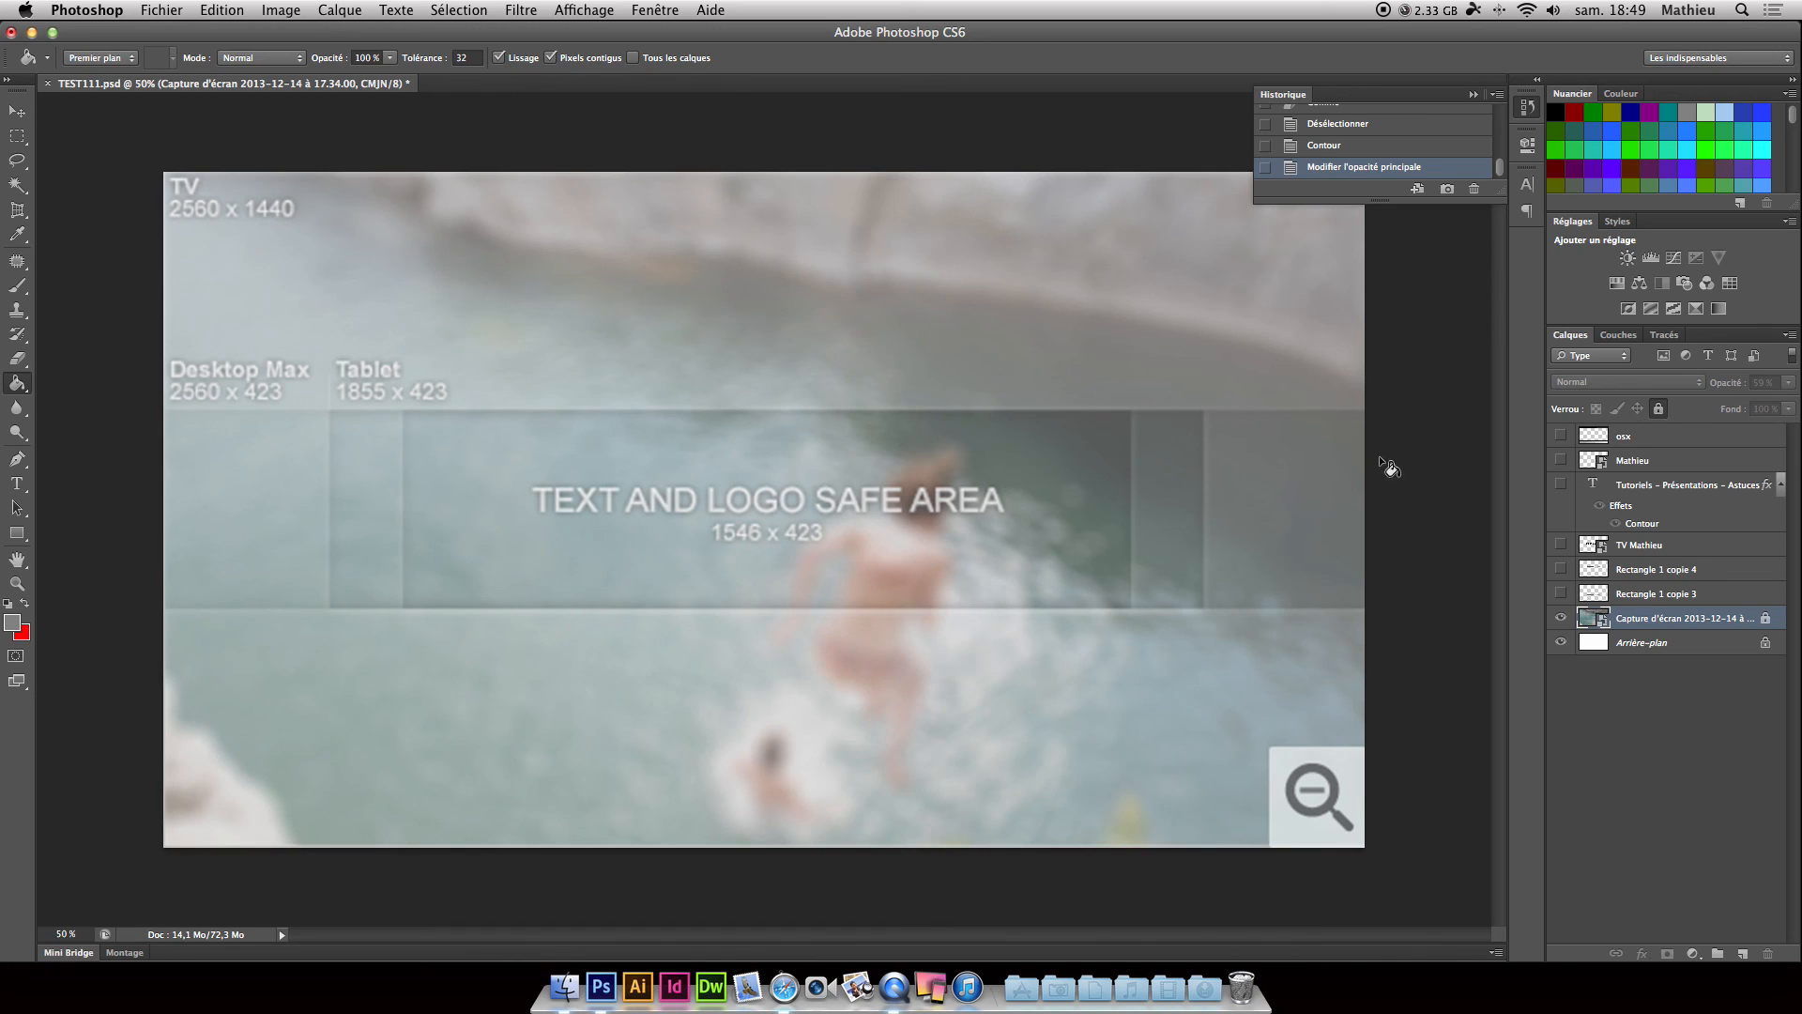
left_click(1708, 598)
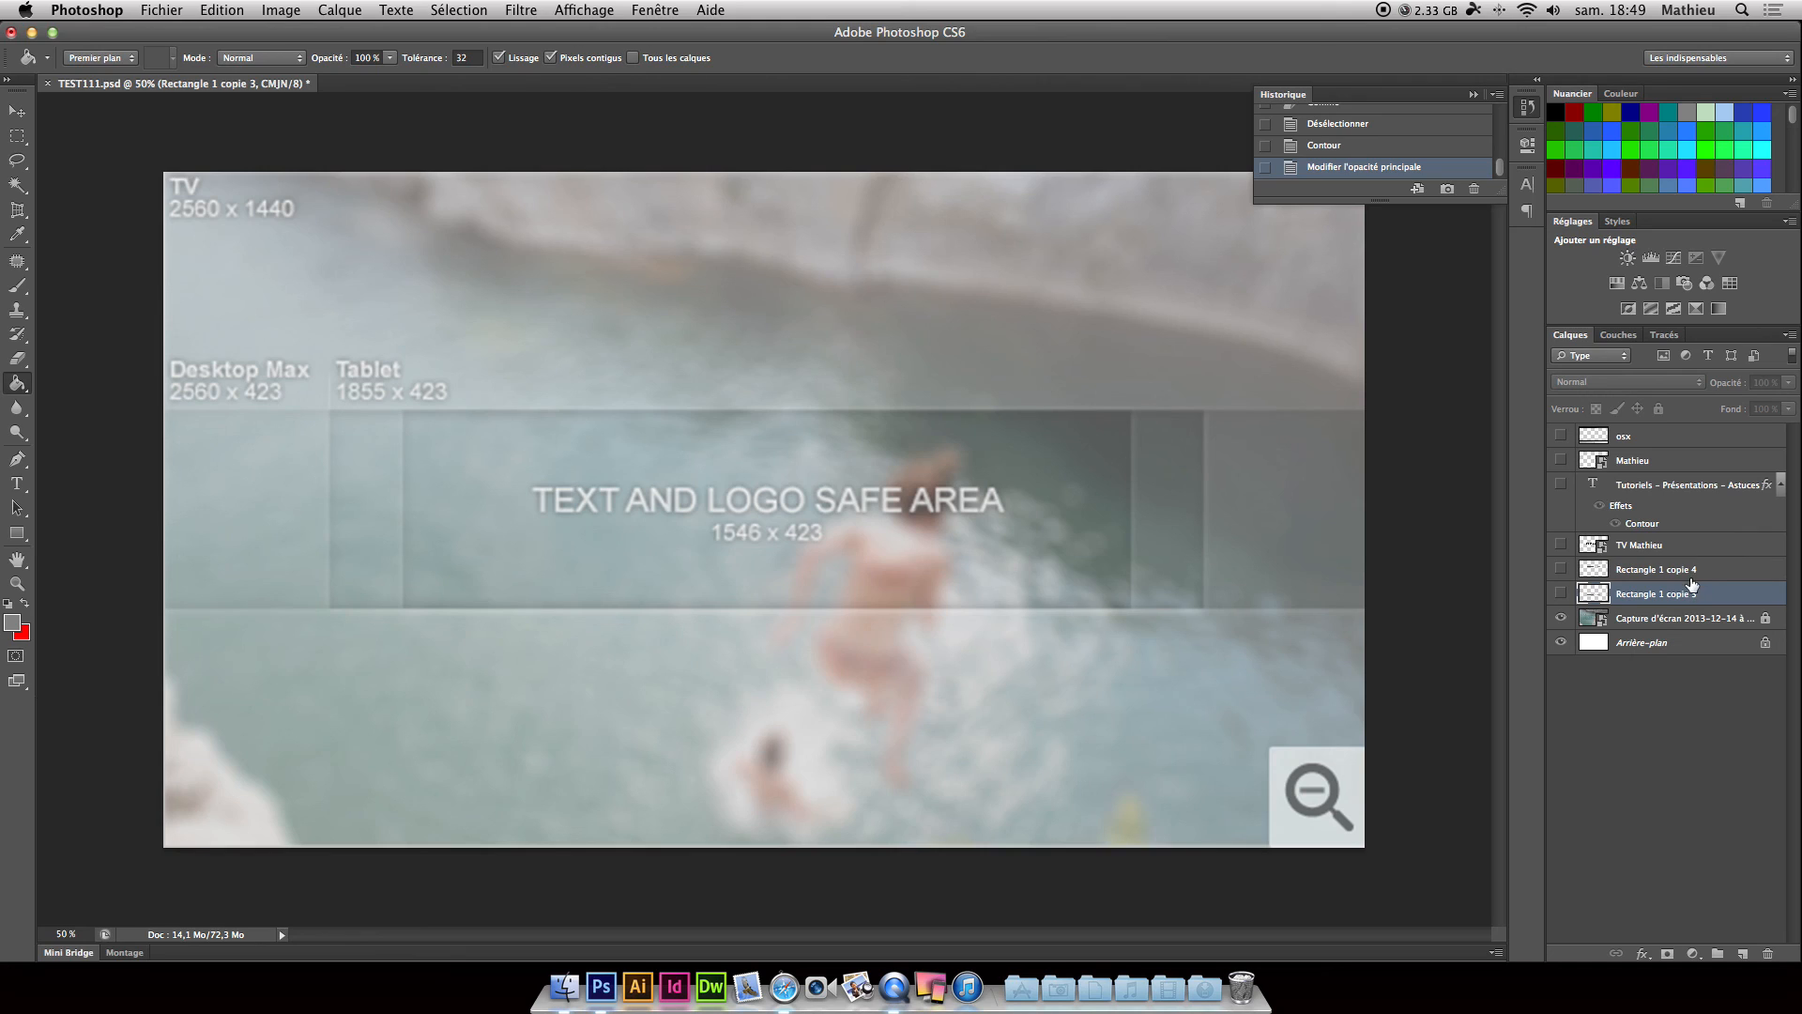
left_click(1757, 624)
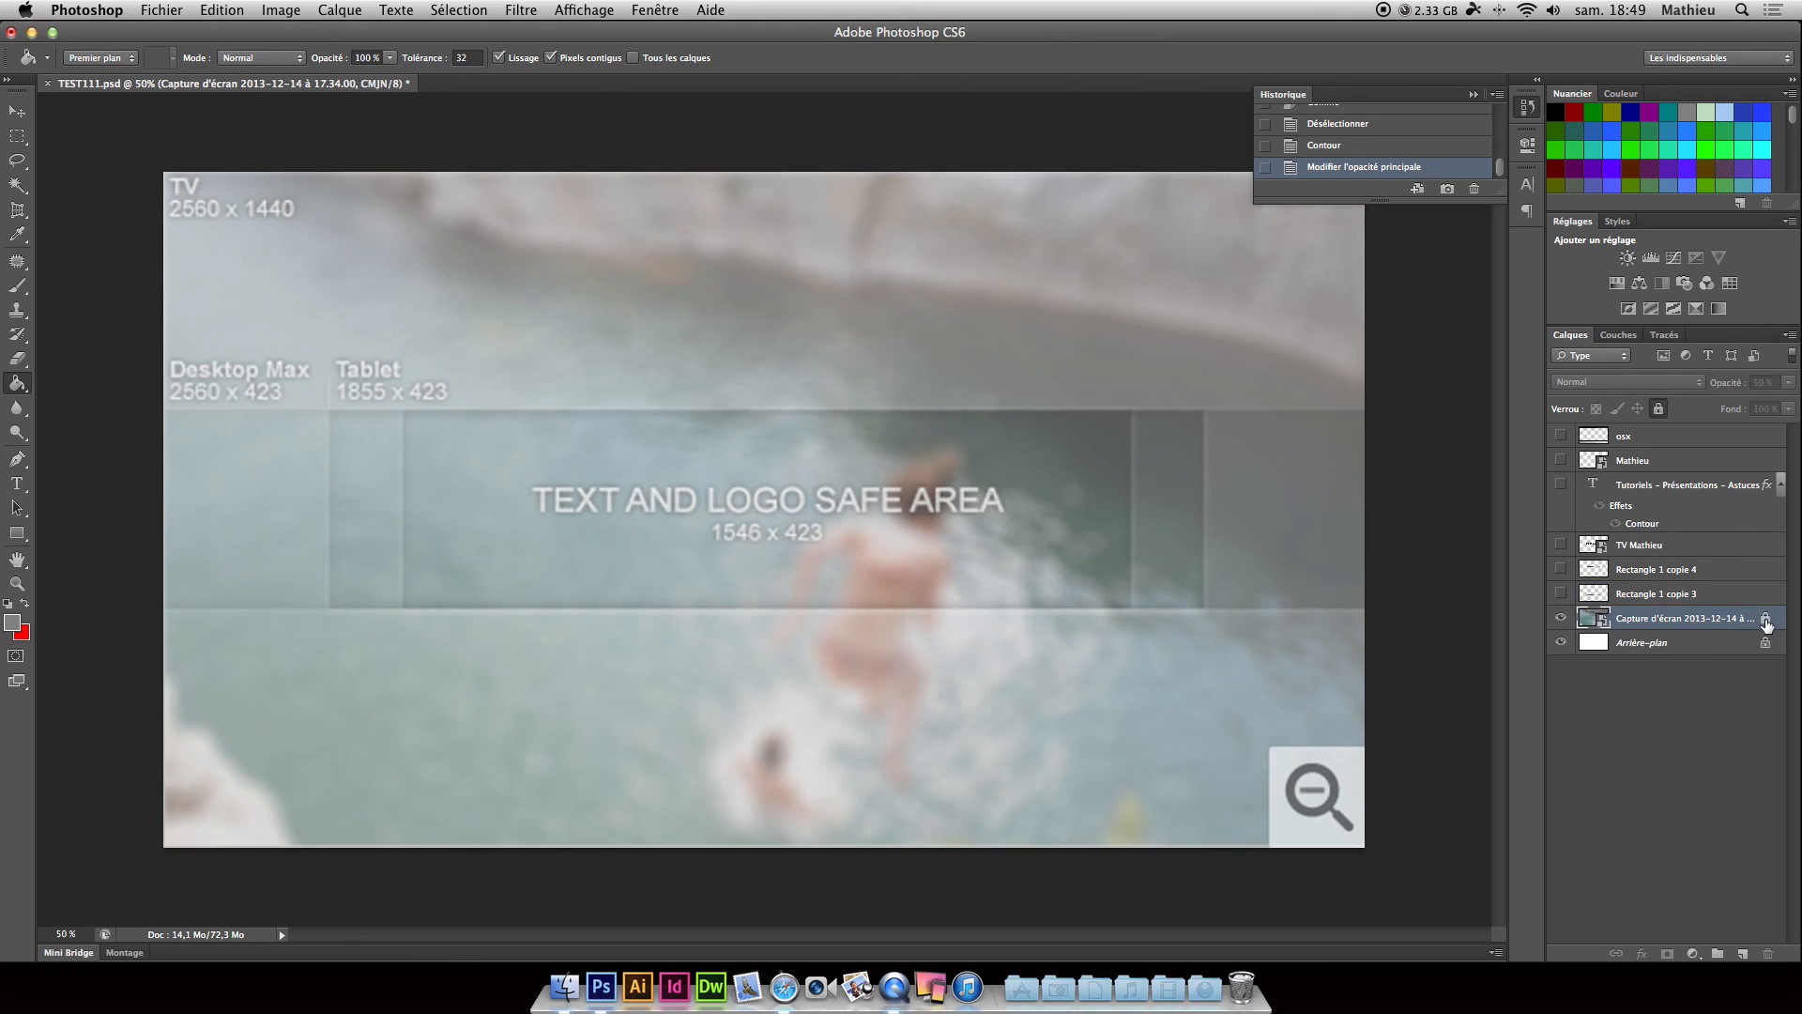